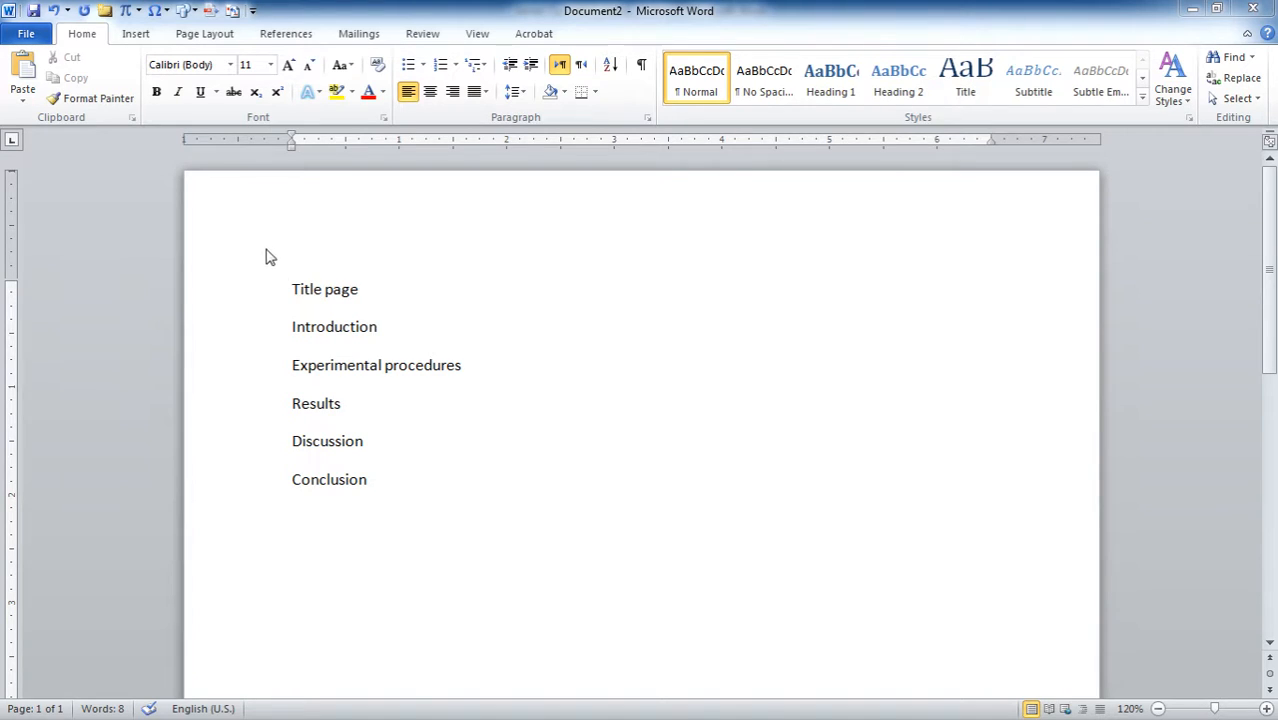
pyautogui.click(294, 327)
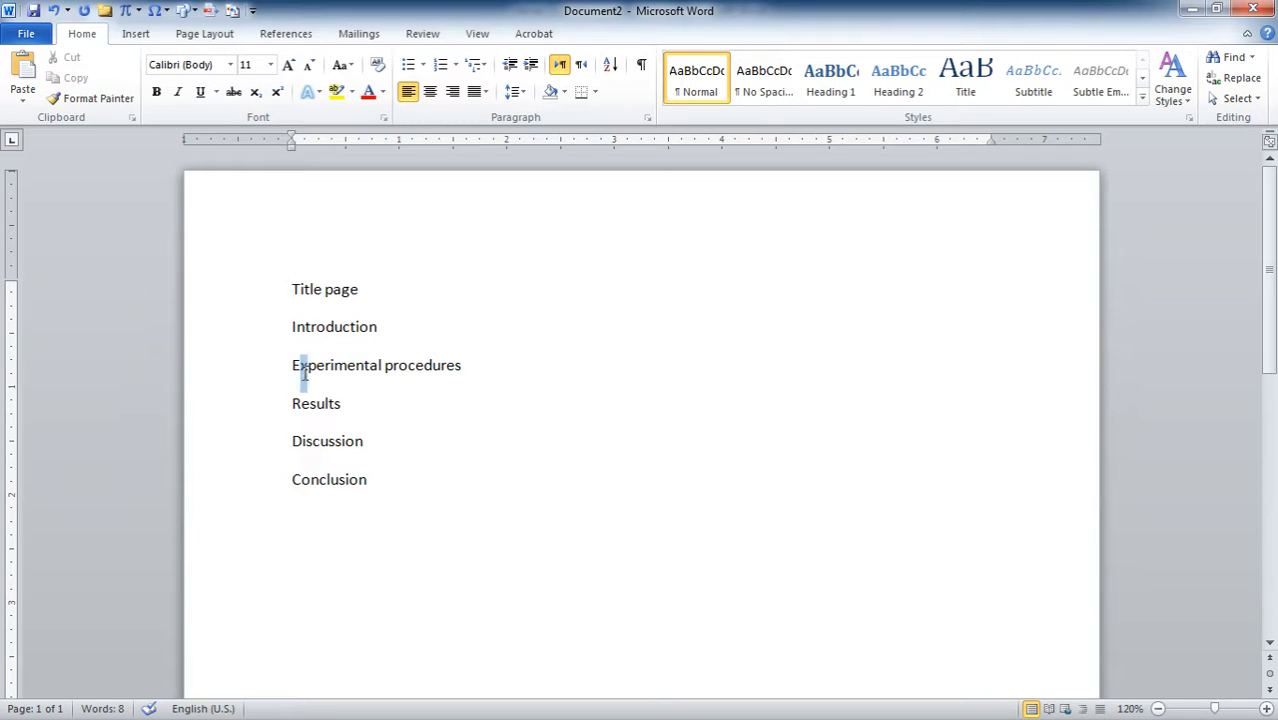
pyautogui.moveTo(302, 371); pyautogui.dragTo(422, 368)
pyautogui.click(320, 405)
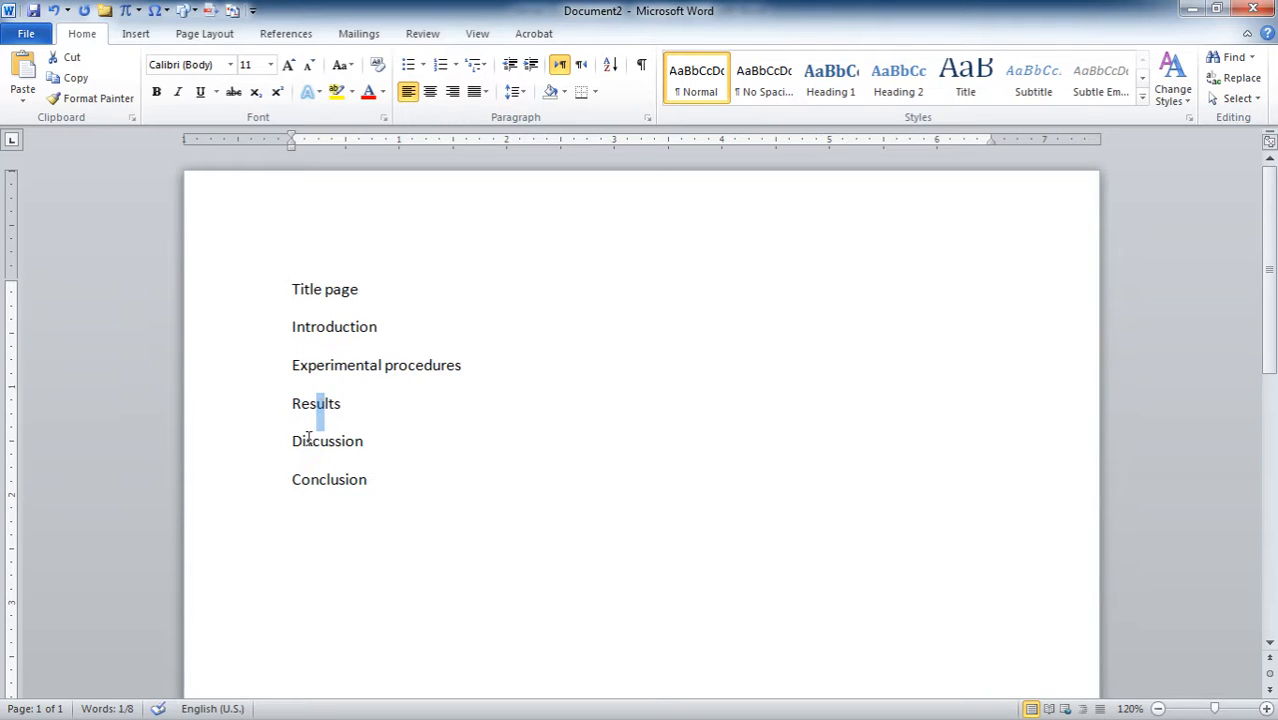
pyautogui.moveTo(308, 441); pyautogui.dragTo(350, 478)
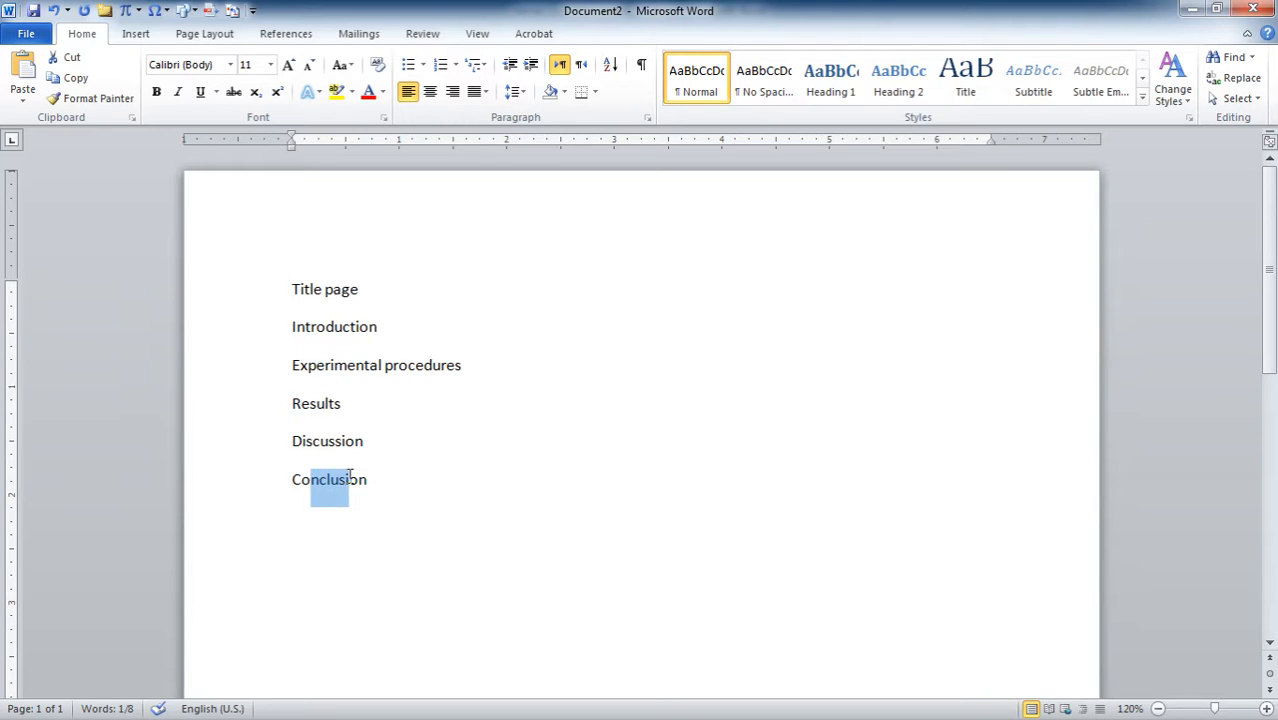
# Add a "References" line below "Conclusion" in the section list, correcting its spelling.
pyautogui.click(370, 479)
pyautogui.press('Return')
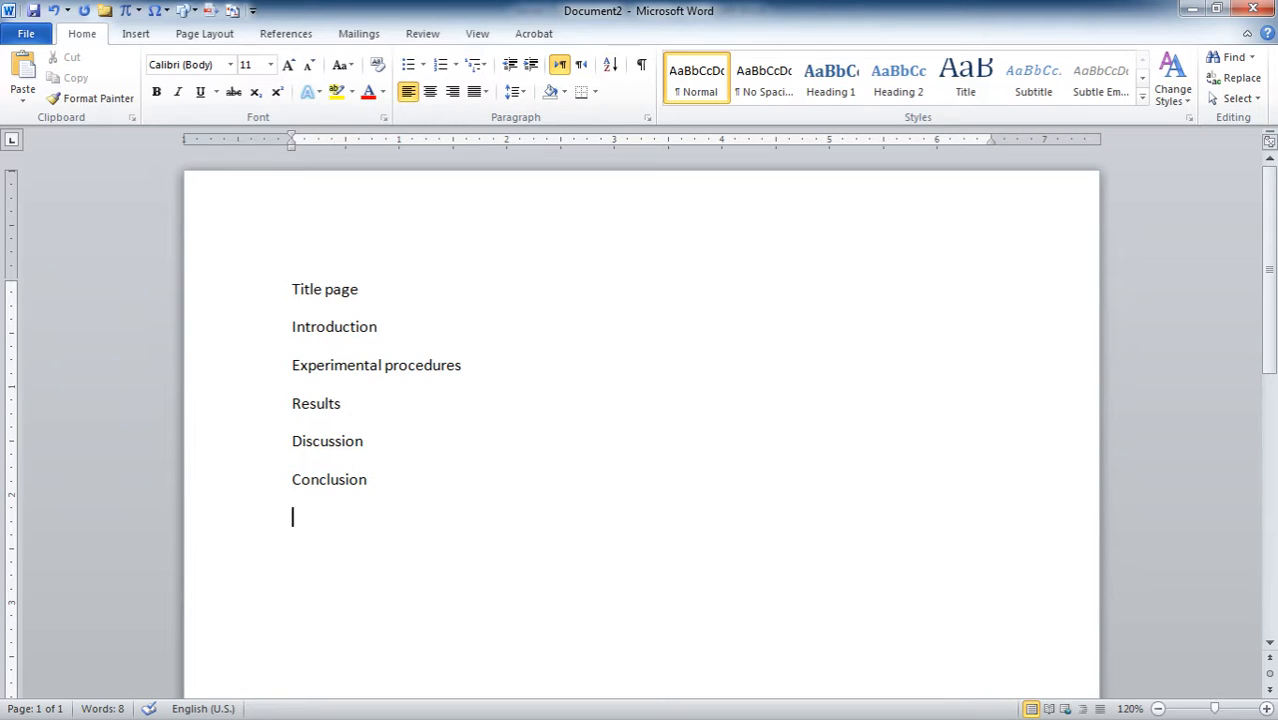
pyautogui.write('Refrences')
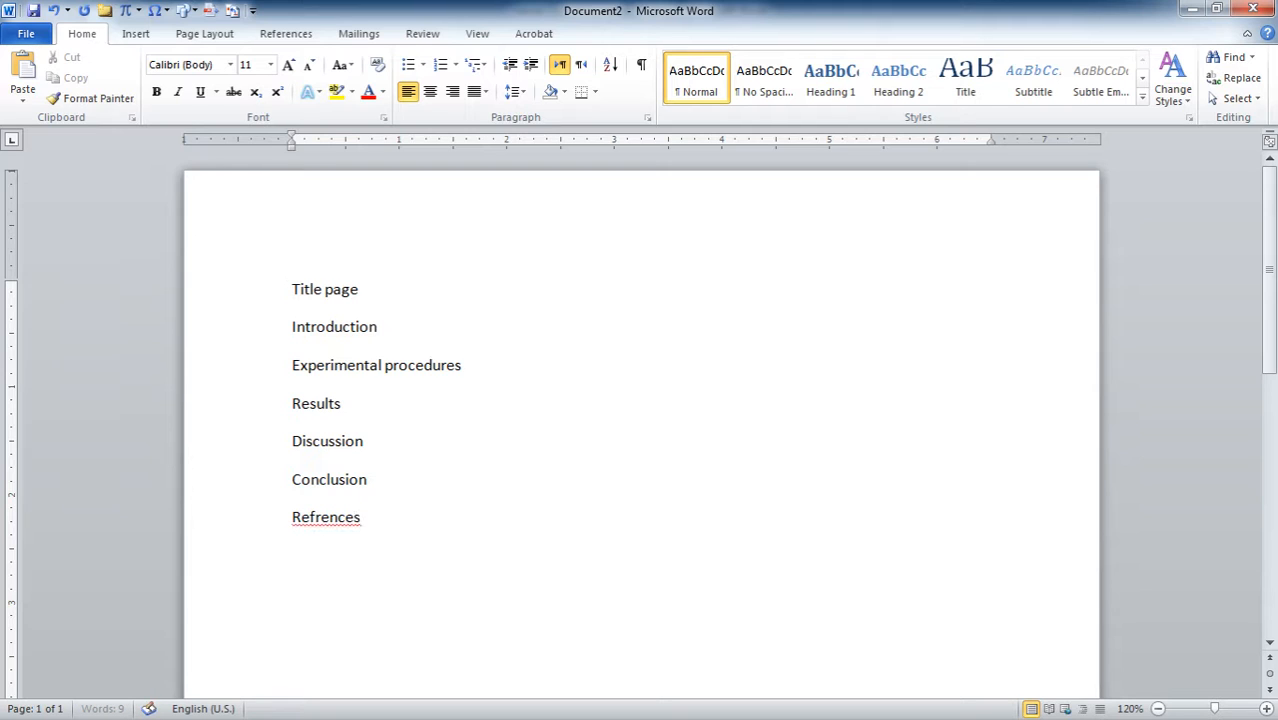
pyautogui.rightClick(344, 519)
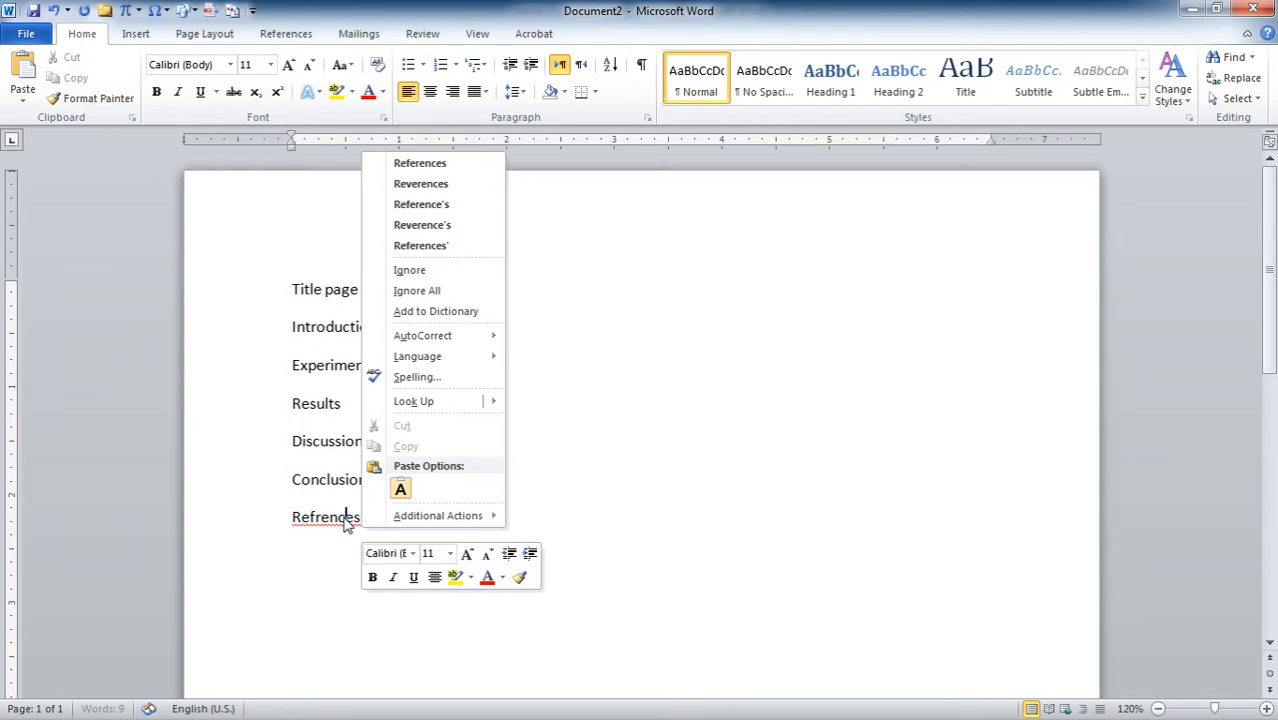
pyautogui.click(428, 165)
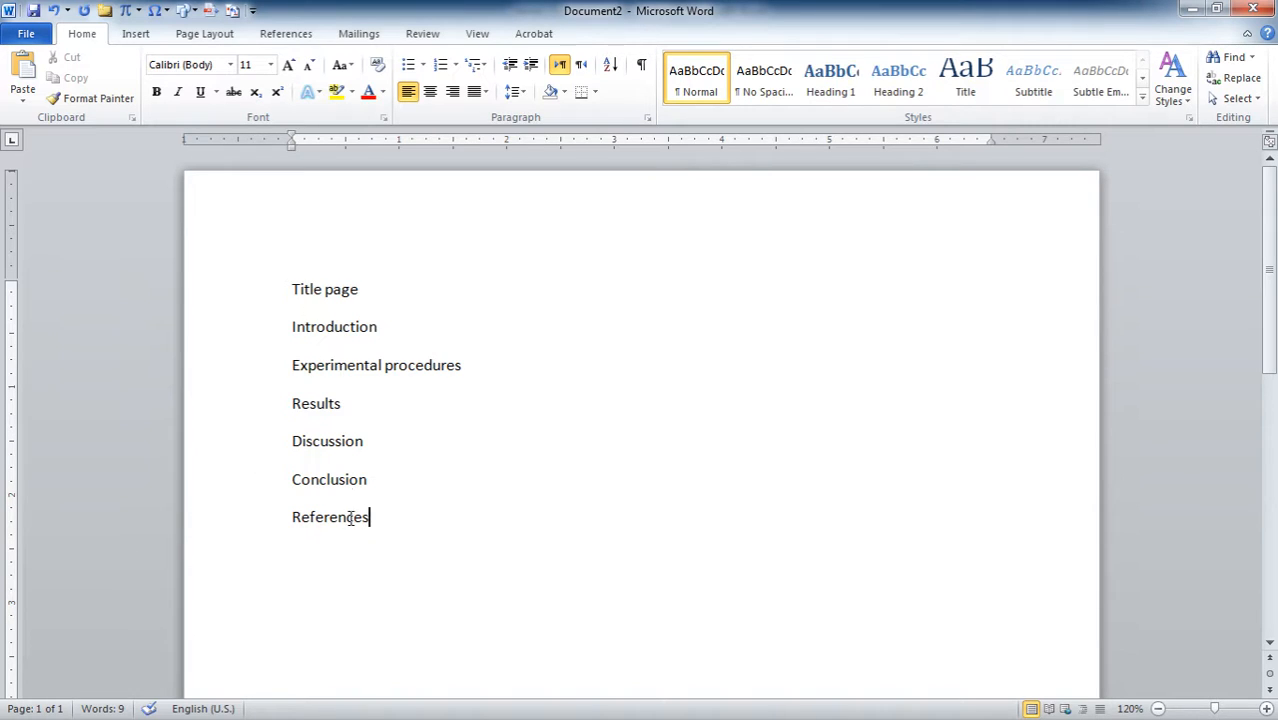
# Merge the "Results" and "Discussion" lines into one line reading "Results and Discussion".
pyautogui.click(343, 404)
pyautogui.press('Delete')
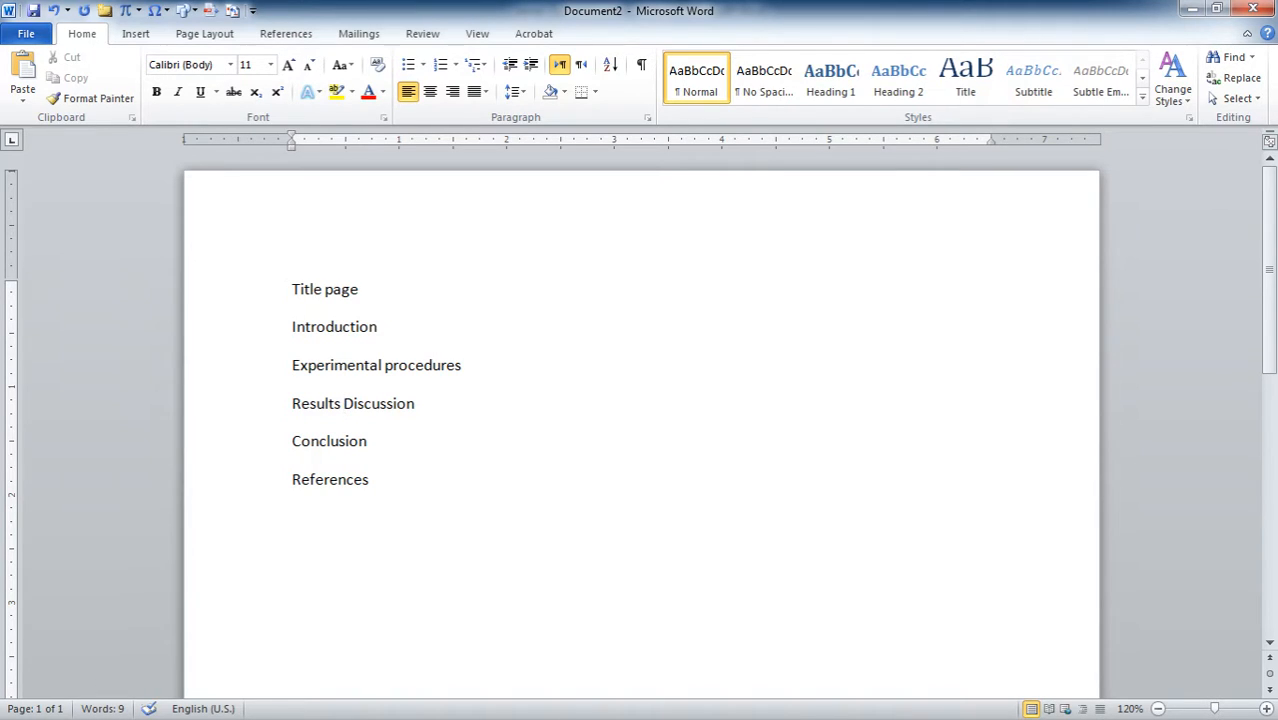
pyautogui.write('and')
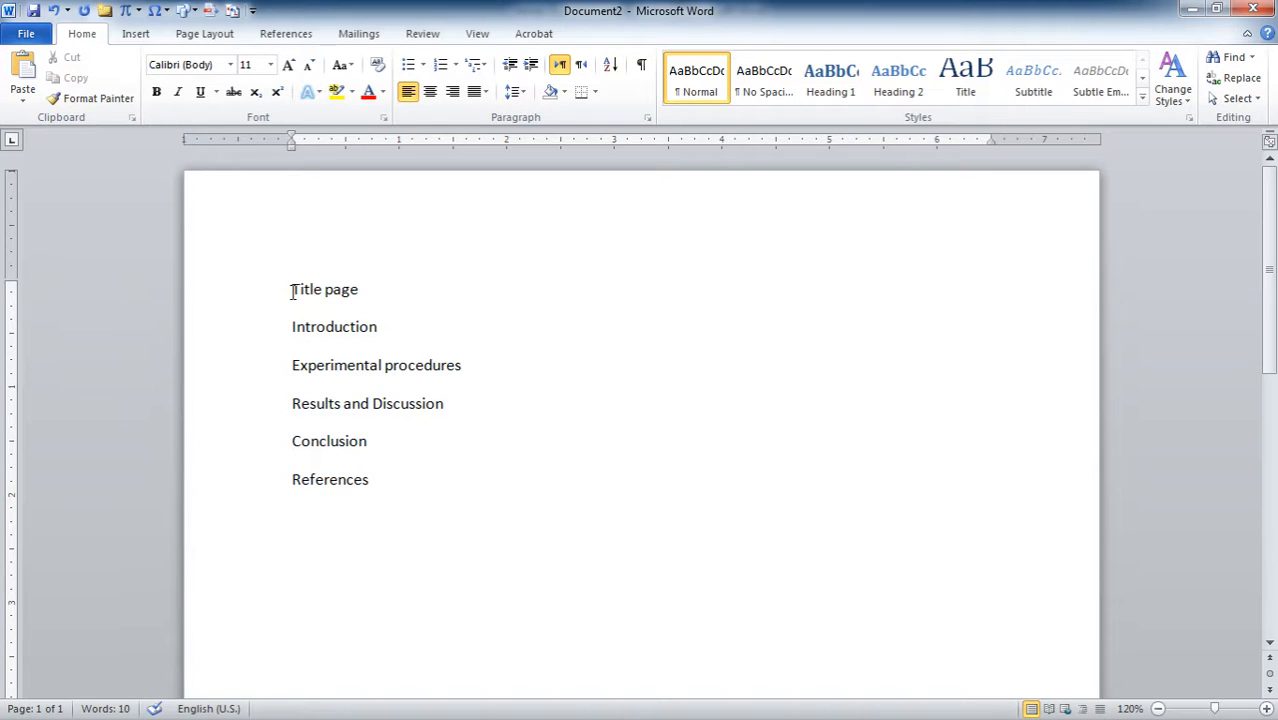
# Insert a page break before "Introduction" so that the title page stands on its own page.
pyautogui.click(293, 326)
pyautogui.click(137, 35)
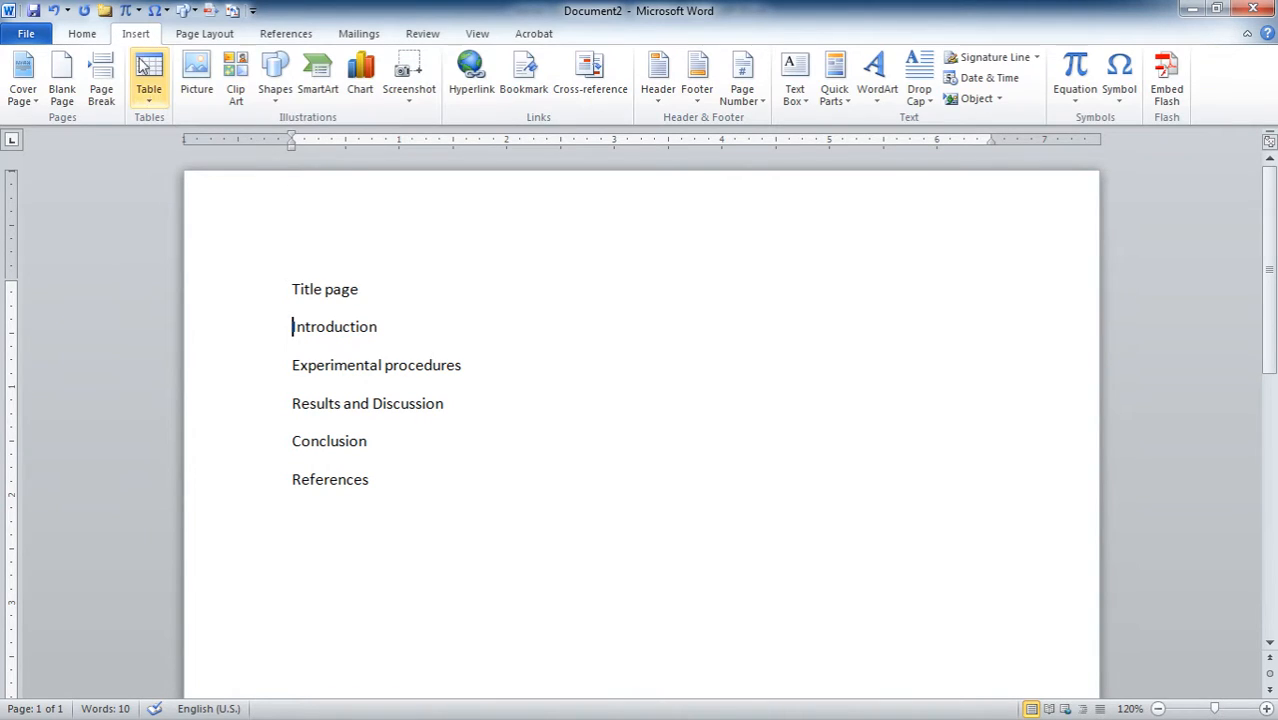
pyautogui.click(104, 90)
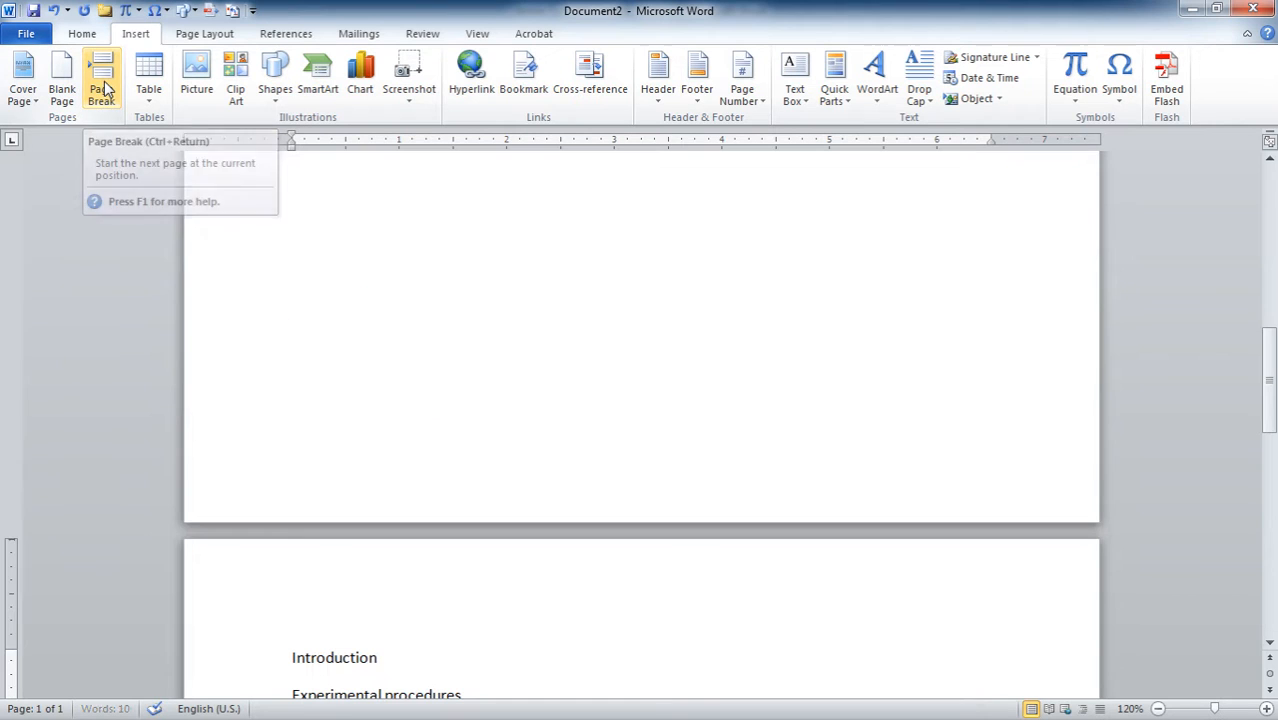
# Replace the "Title page" text on the first page with "Effect cooling rate on hardness of AISI 1045 steel".
pyautogui.scroll(5, 520, 322)
pyautogui.scroll(5, 520, 322)
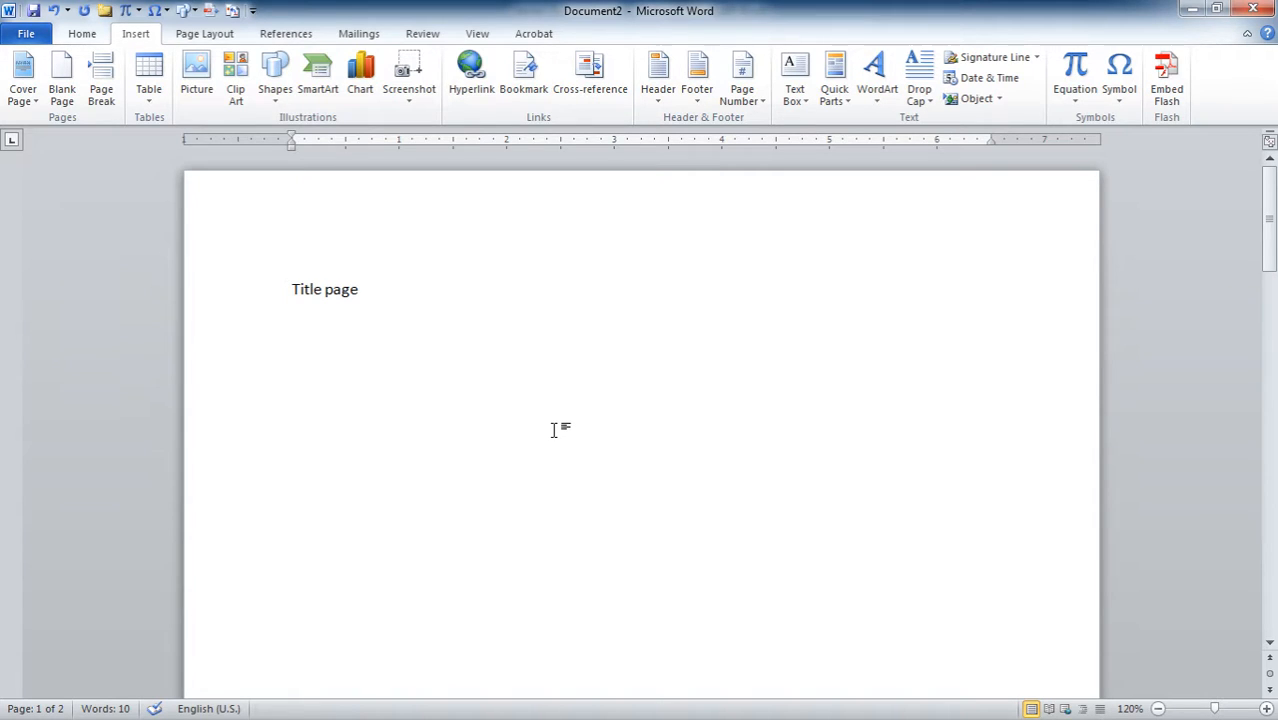
pyautogui.scroll(-6, 516, 419)
pyautogui.scroll(3, 516, 417)
pyautogui.moveTo(359, 289); pyautogui.dragTo(293, 289)
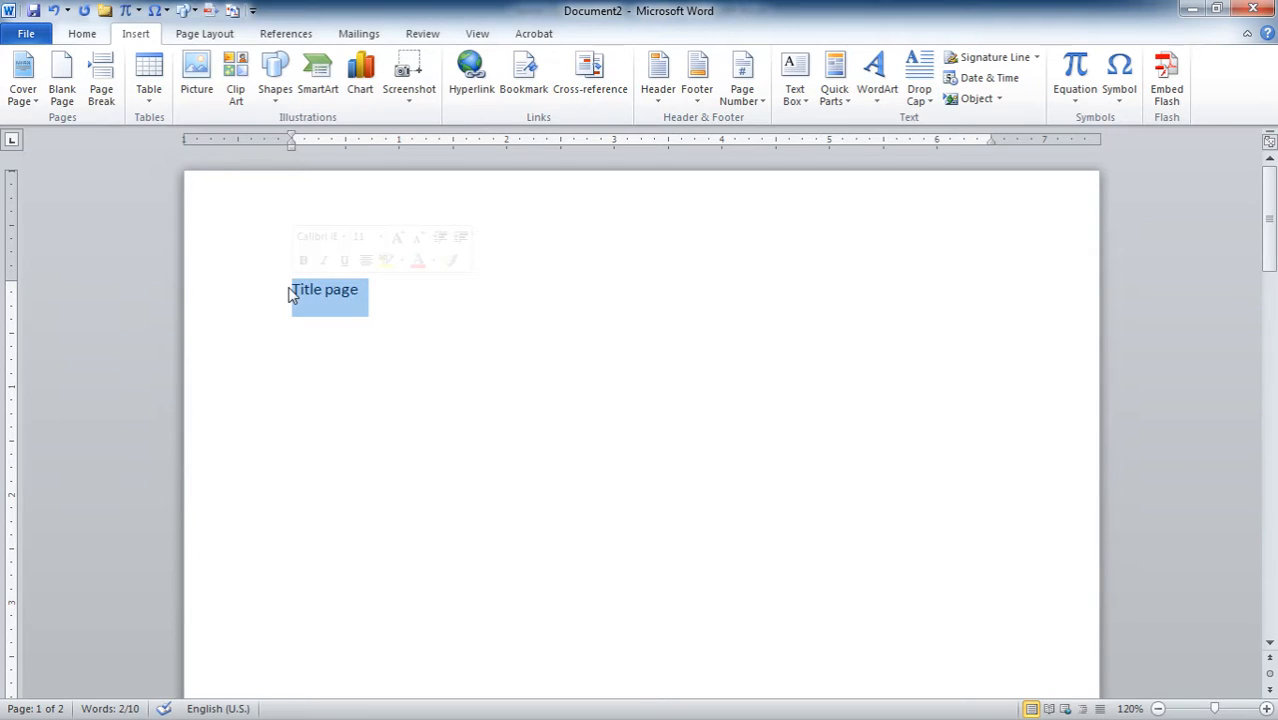
pyautogui.press('Delete')
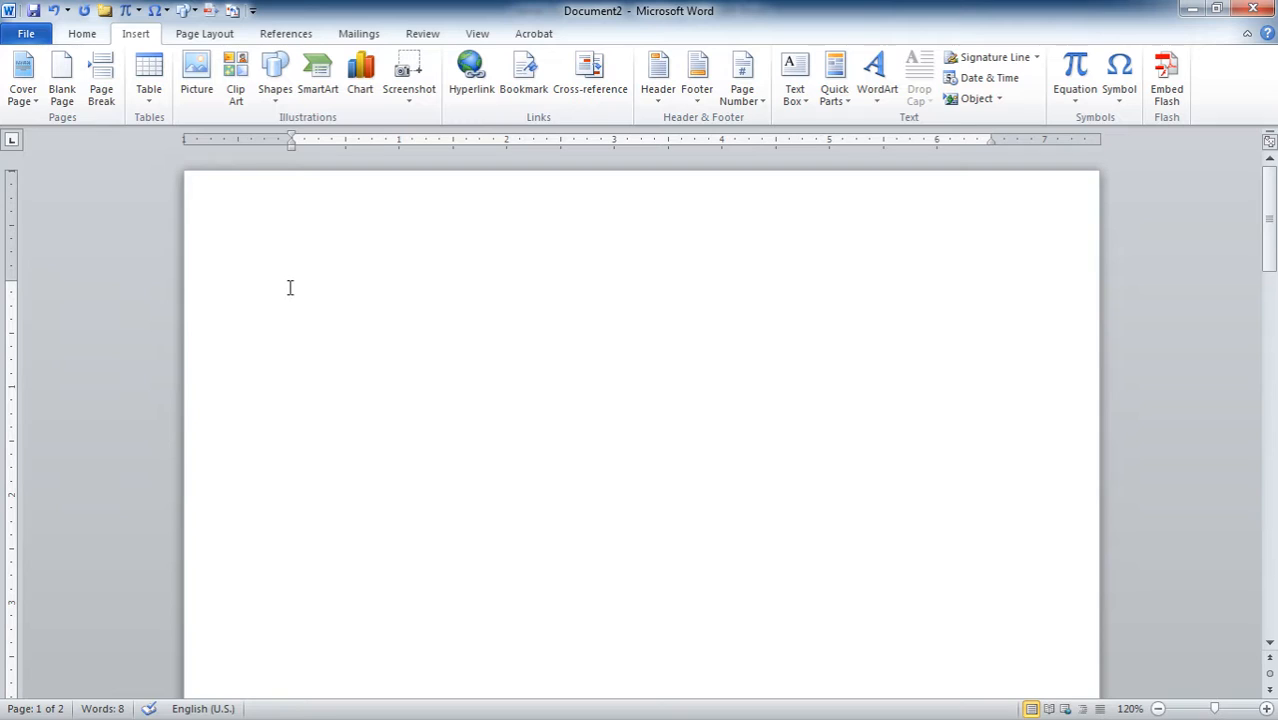
pyautogui.write('Effect')
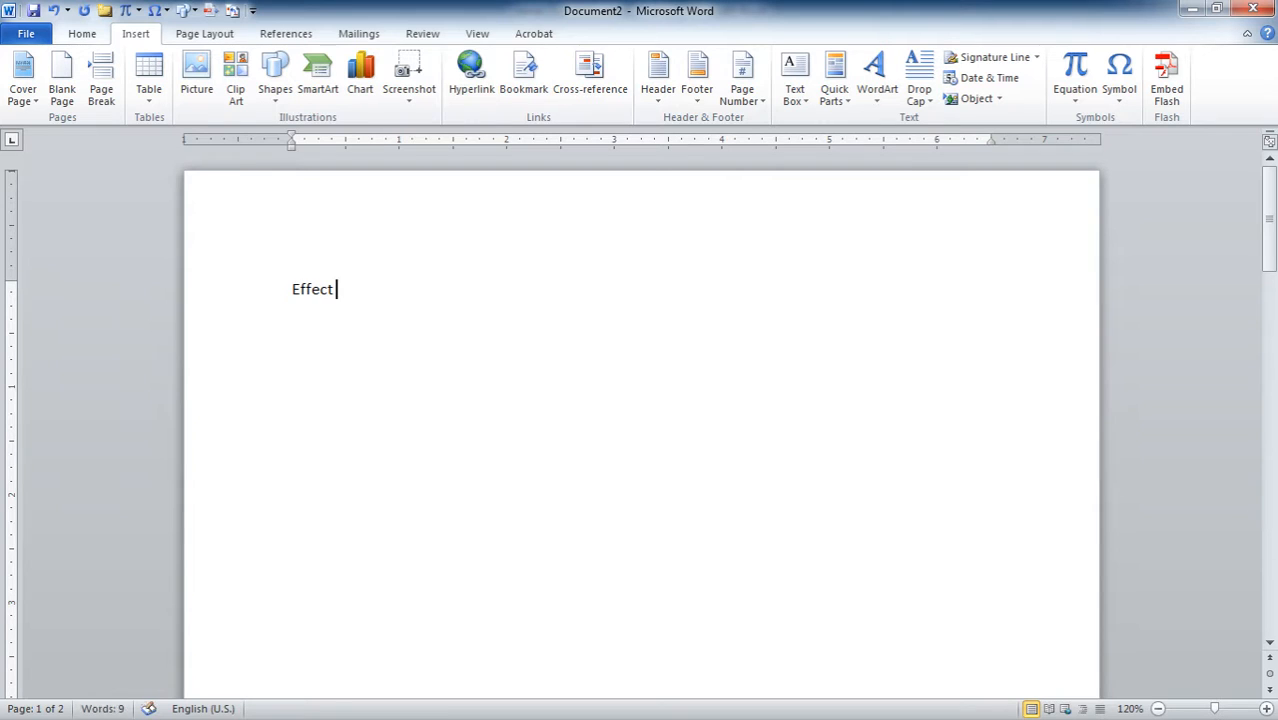
pyautogui.write(' cooling rate')
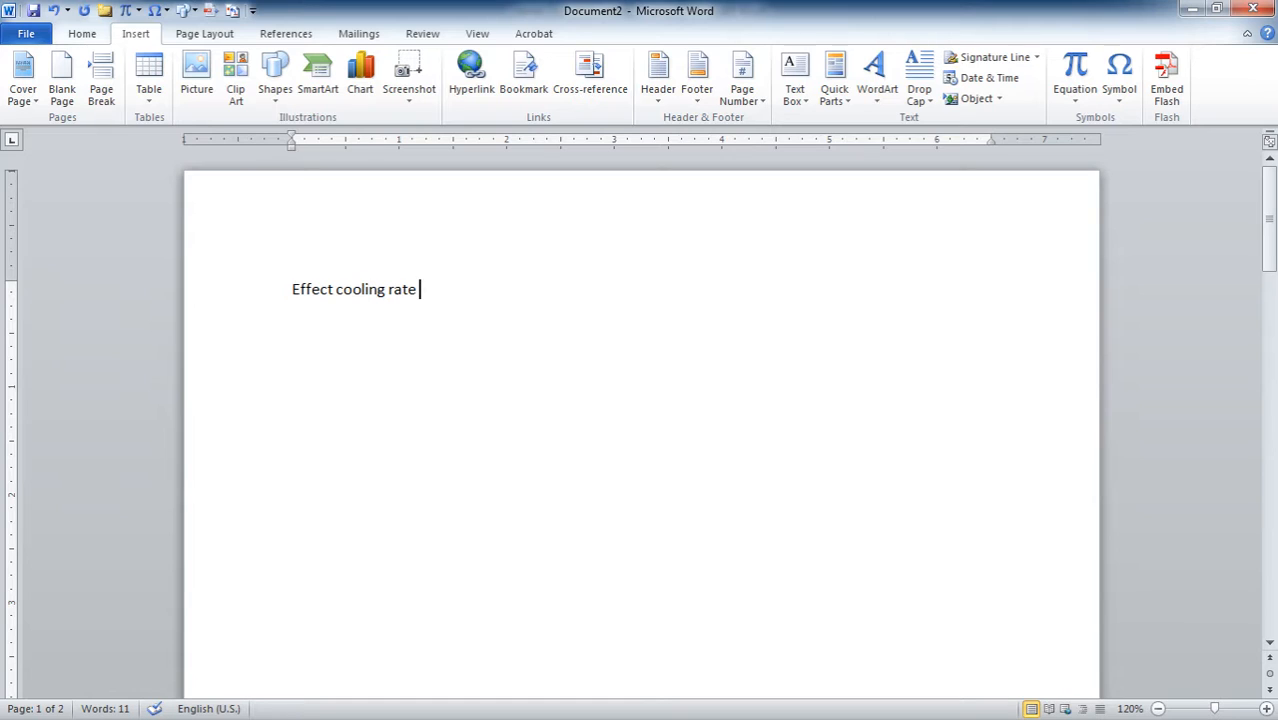
pyautogui.write(' on hardness')
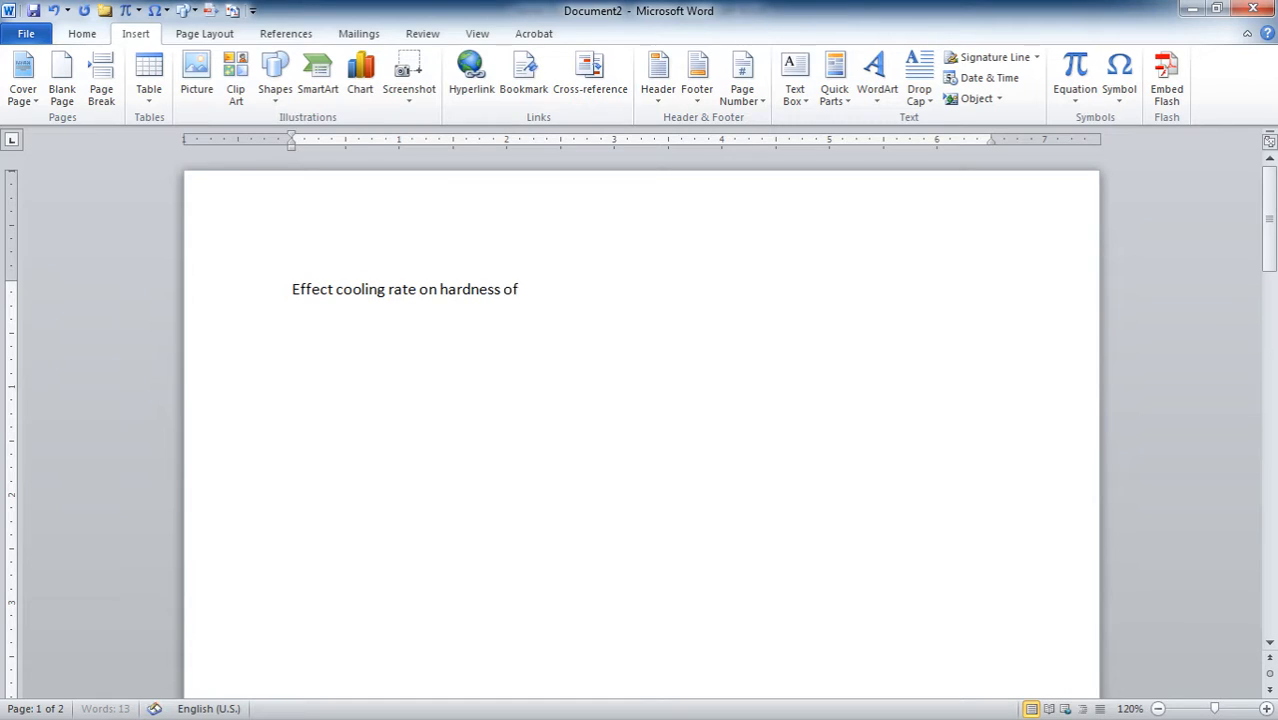
pyautogui.write(' of AISI 1045 s')
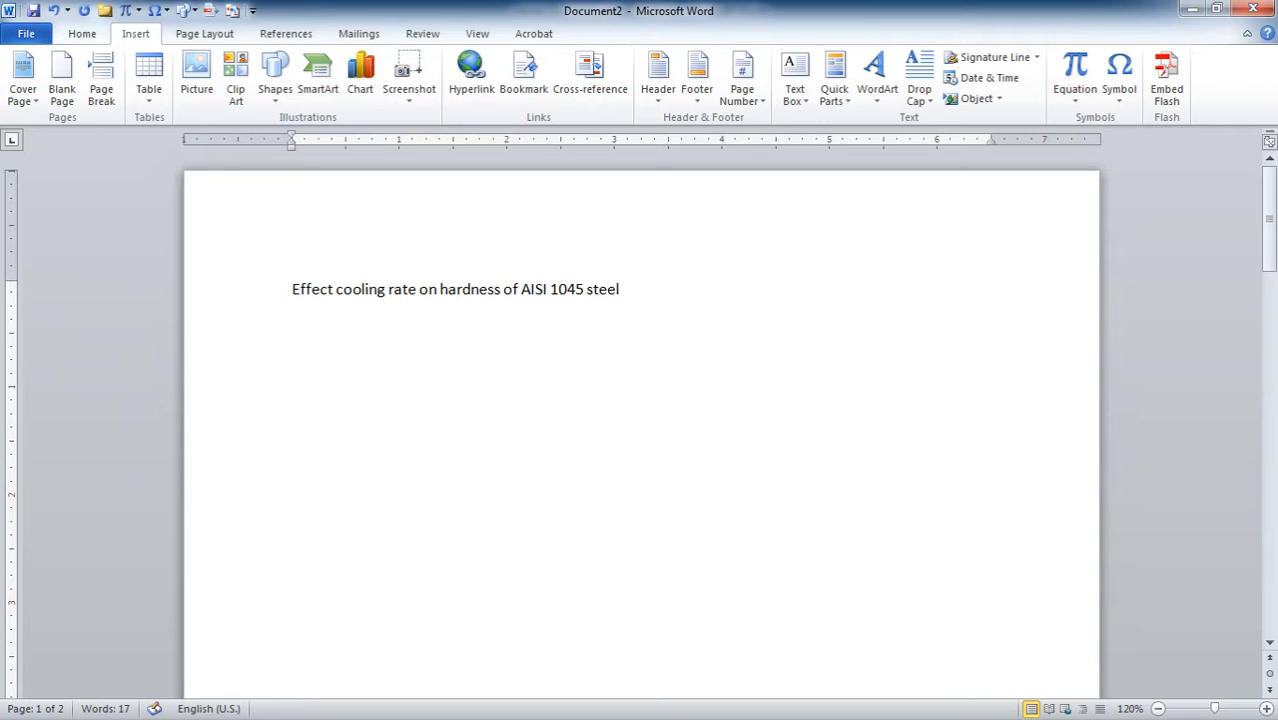
pyautogui.write('teel')
# Add a "Lab1" line below the report title, followed by a line with the author's full name.
pyautogui.press('Return')
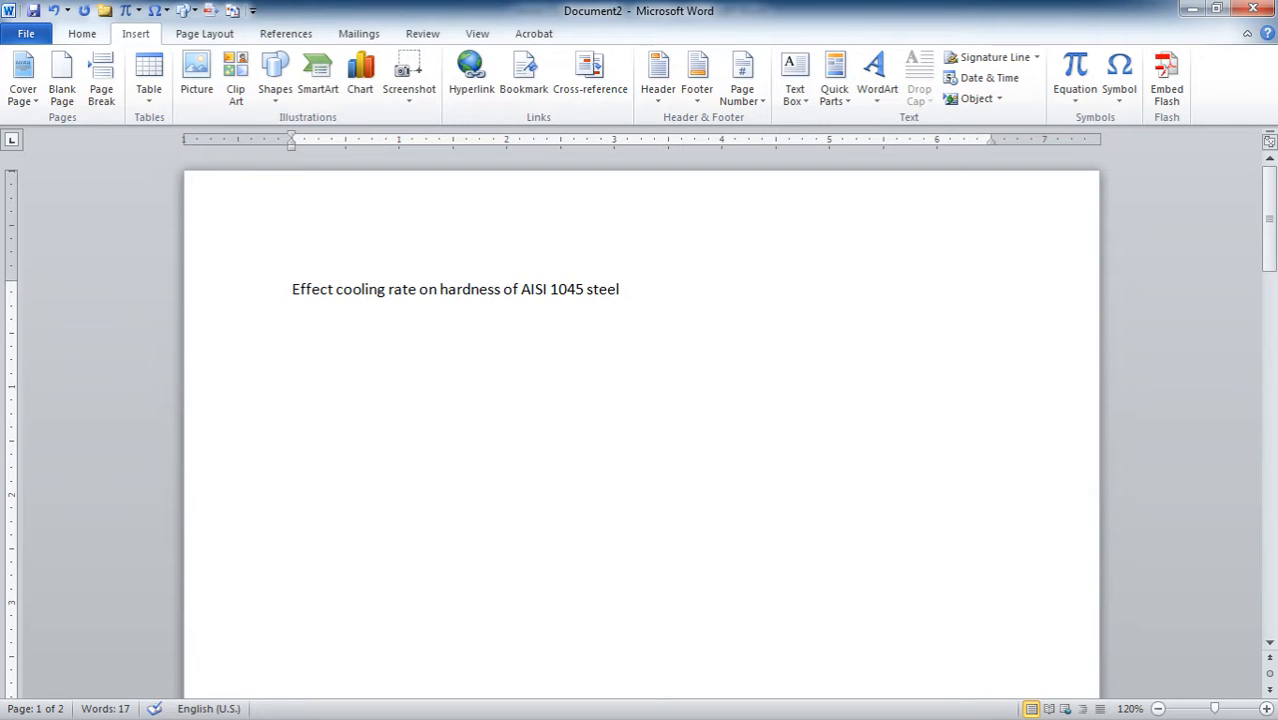
pyautogui.write('La')
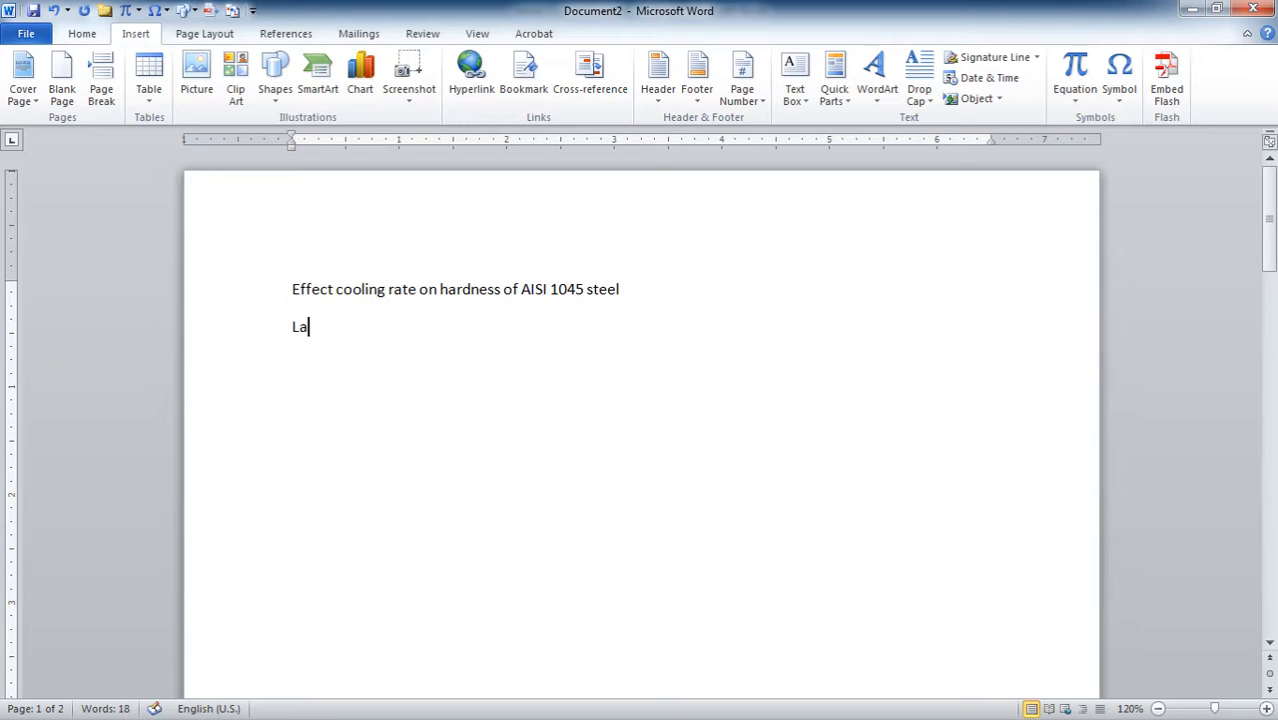
pyautogui.write('b1')
pyautogui.press('Return')
pyautogui.write('Nasseh Khodaie')
# Insert the date in the "March 2, 2017" format below the author's name and add a "Group 2" line under it.
pyautogui.press('Return')
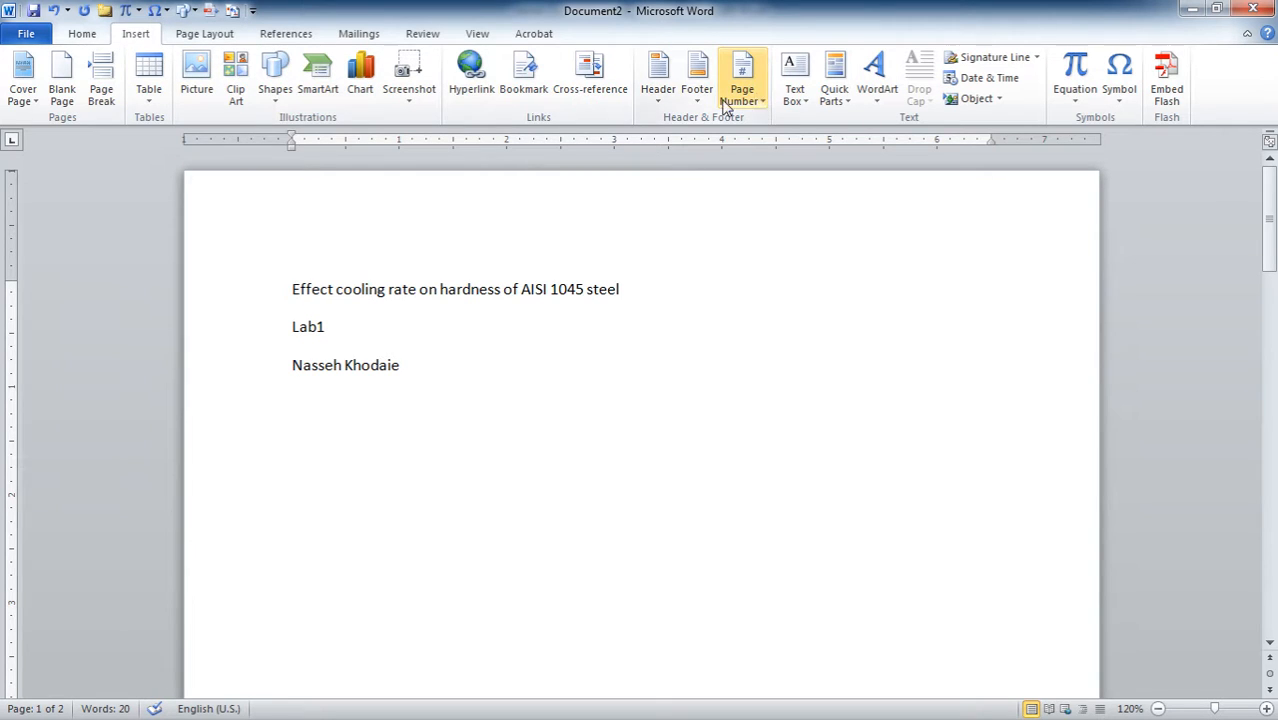
pyautogui.click(1016, 77)
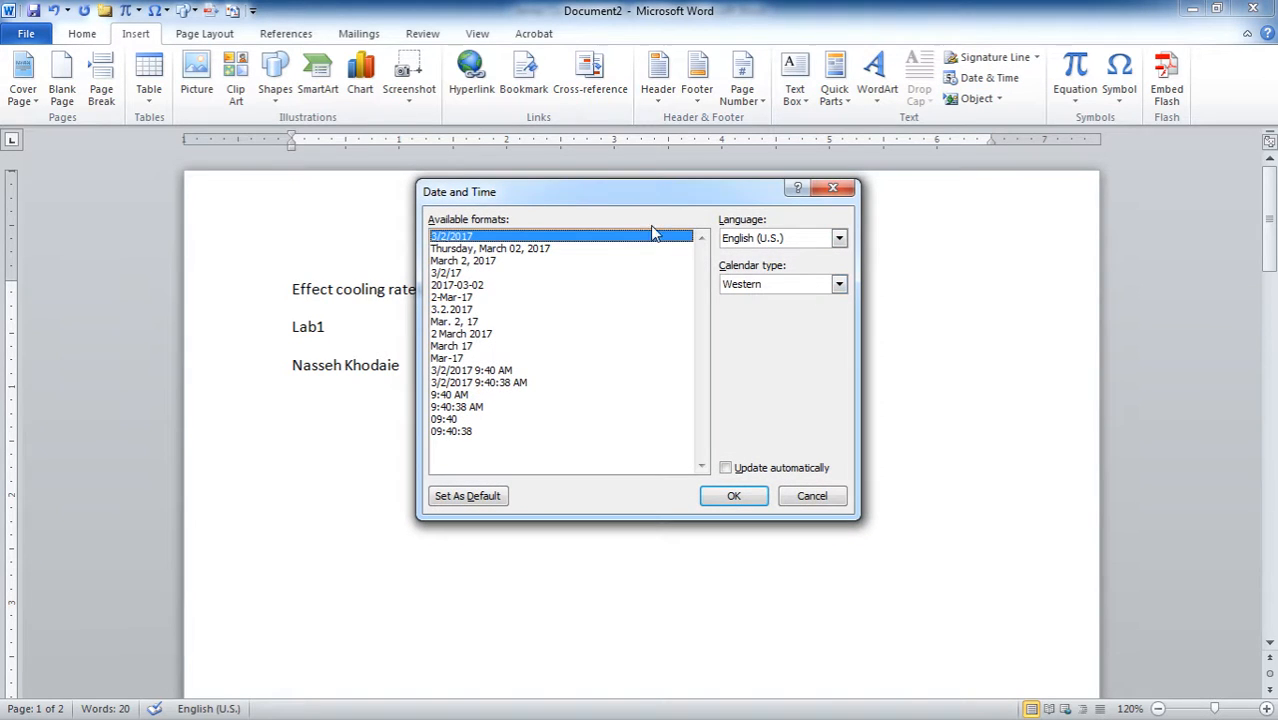
pyautogui.click(491, 250)
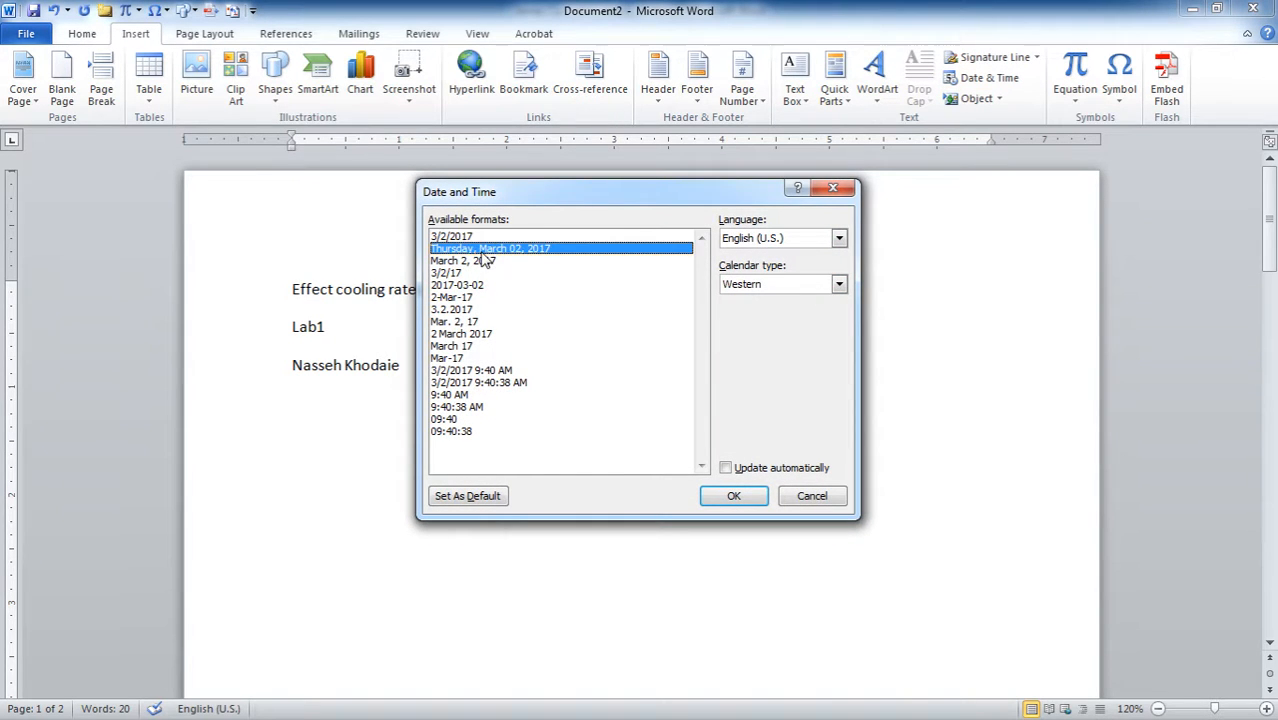
pyautogui.click(485, 262)
pyautogui.click(730, 496)
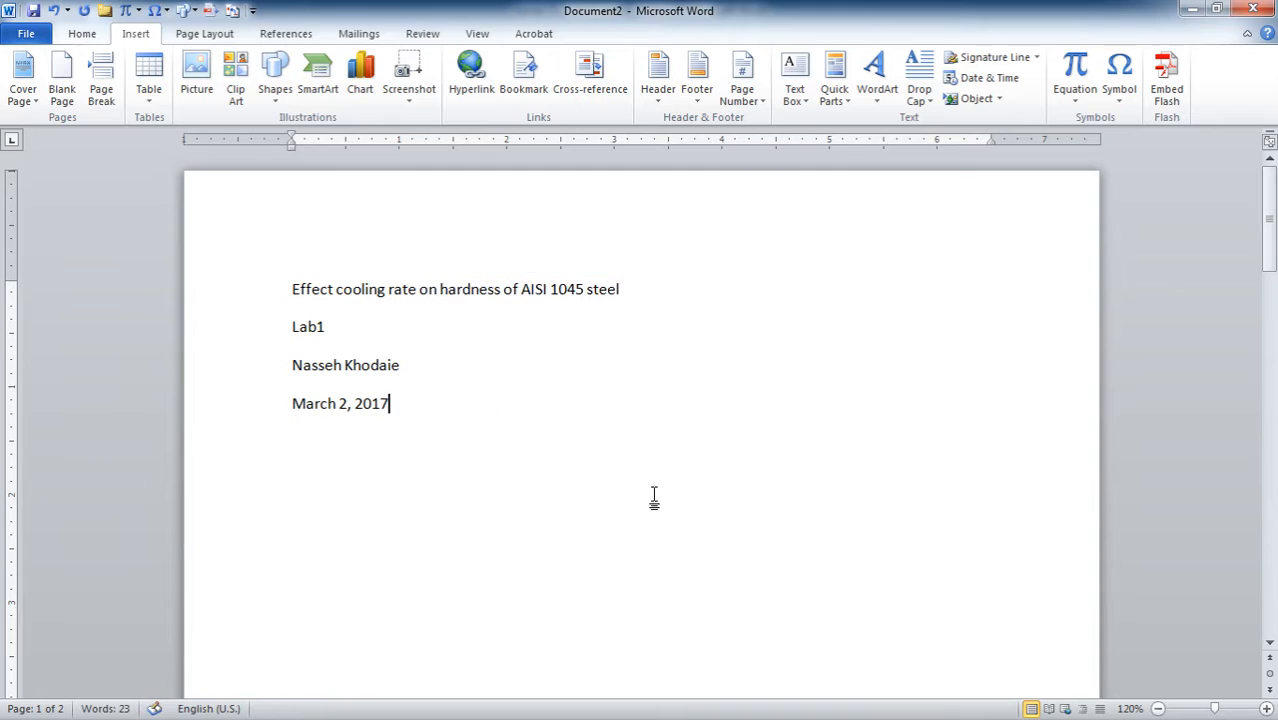
pyautogui.press('Return')
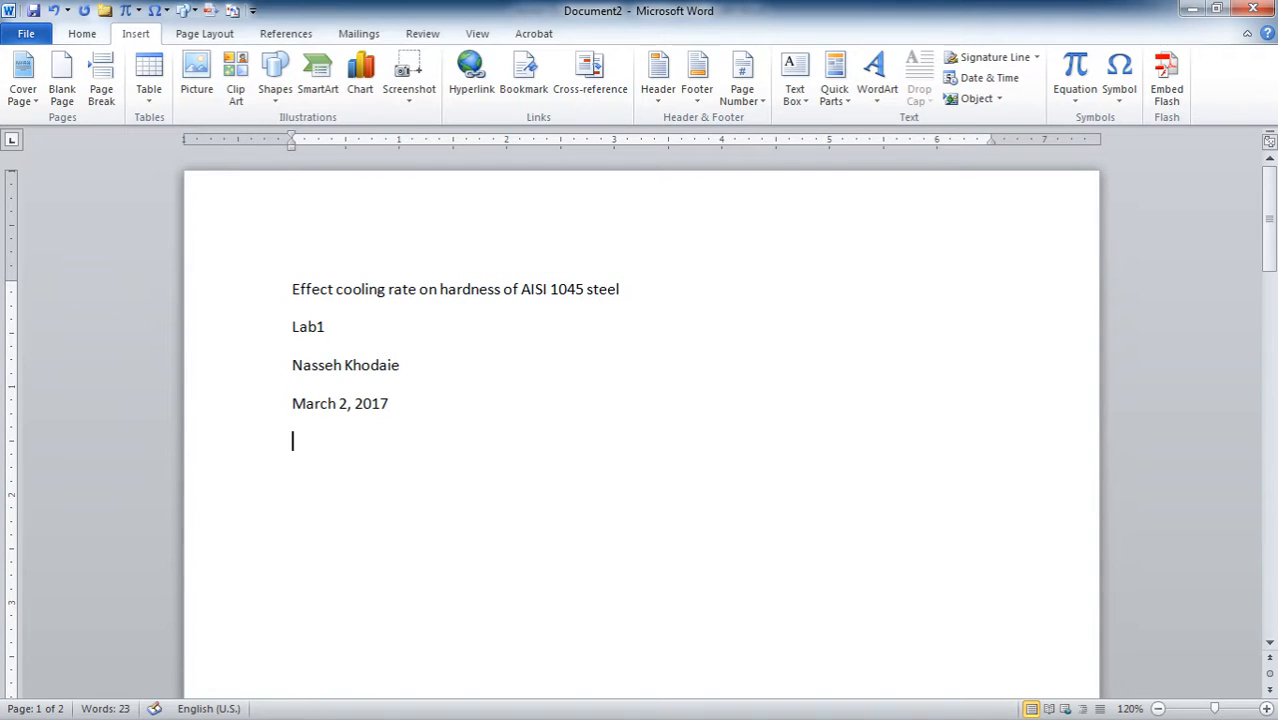
pyautogui.write('Group 2')
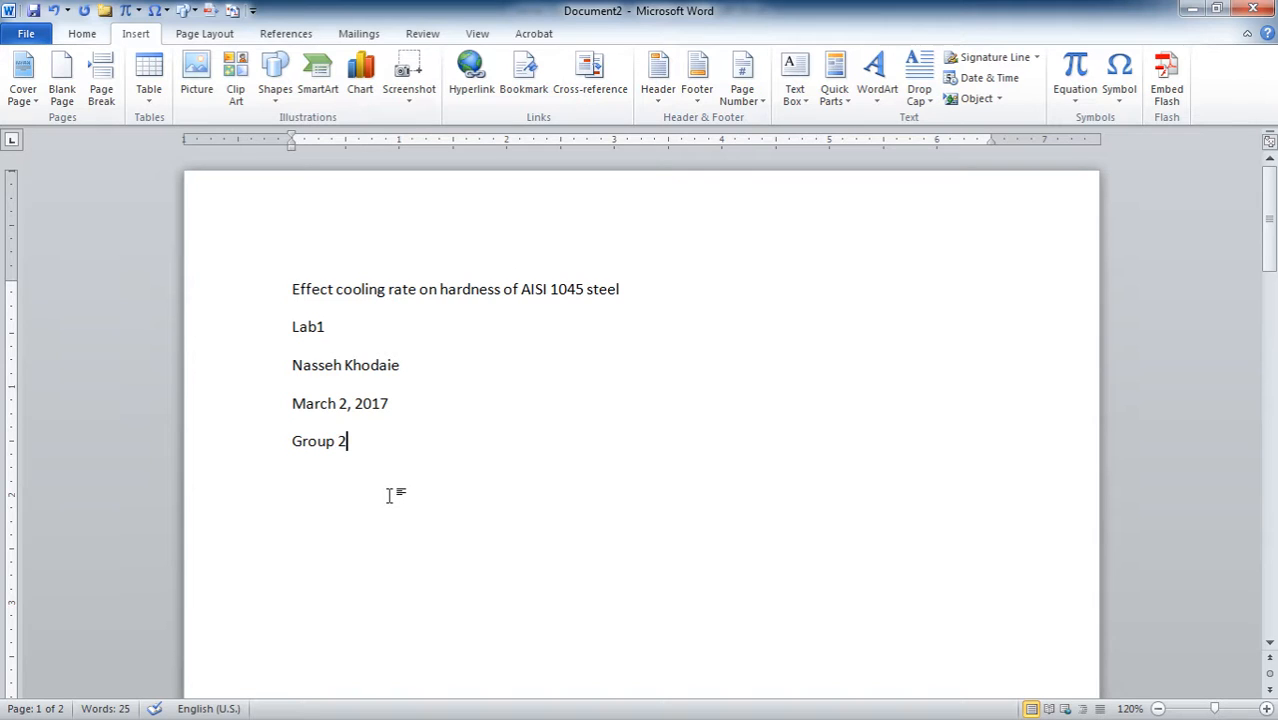
# Append ", Metallurgy abd" to the "Lab1" line.
pyautogui.click(340, 328)
pyautogui.write(', Metallurgy abd')
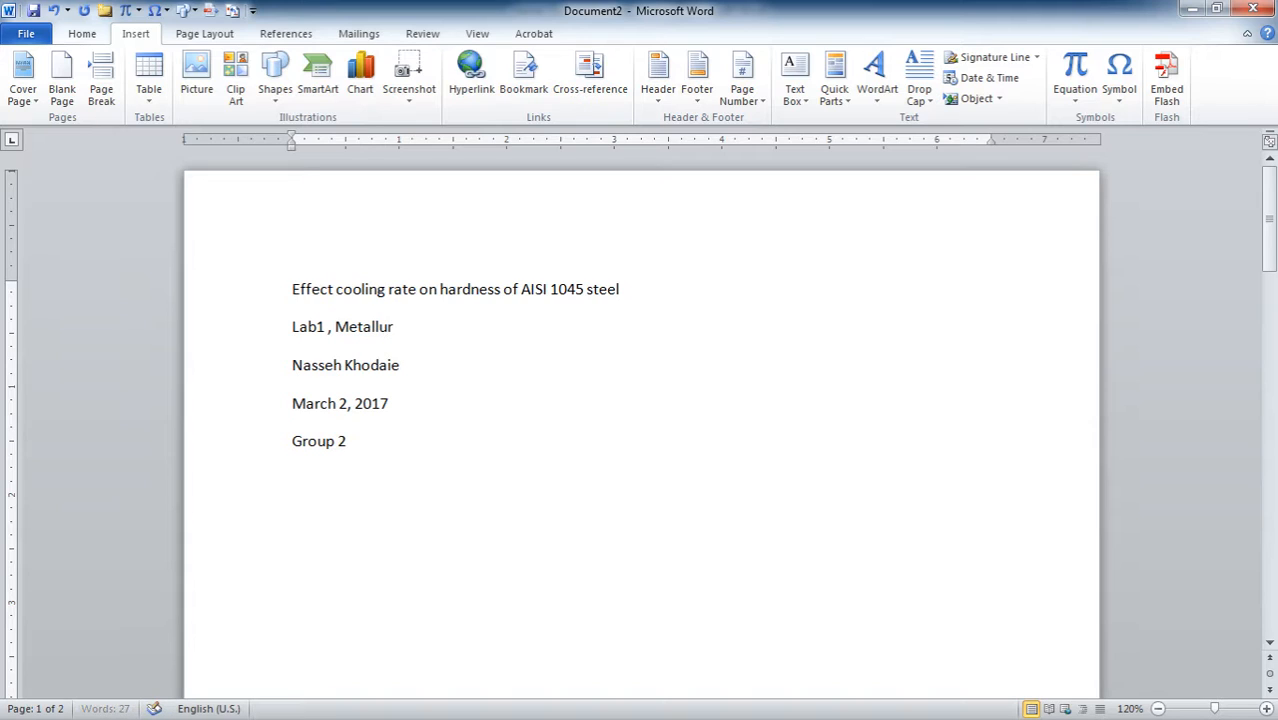
pyautogui.press('Home')
pyautogui.press('BackSpace')
pyautogui.press('BackSpace')
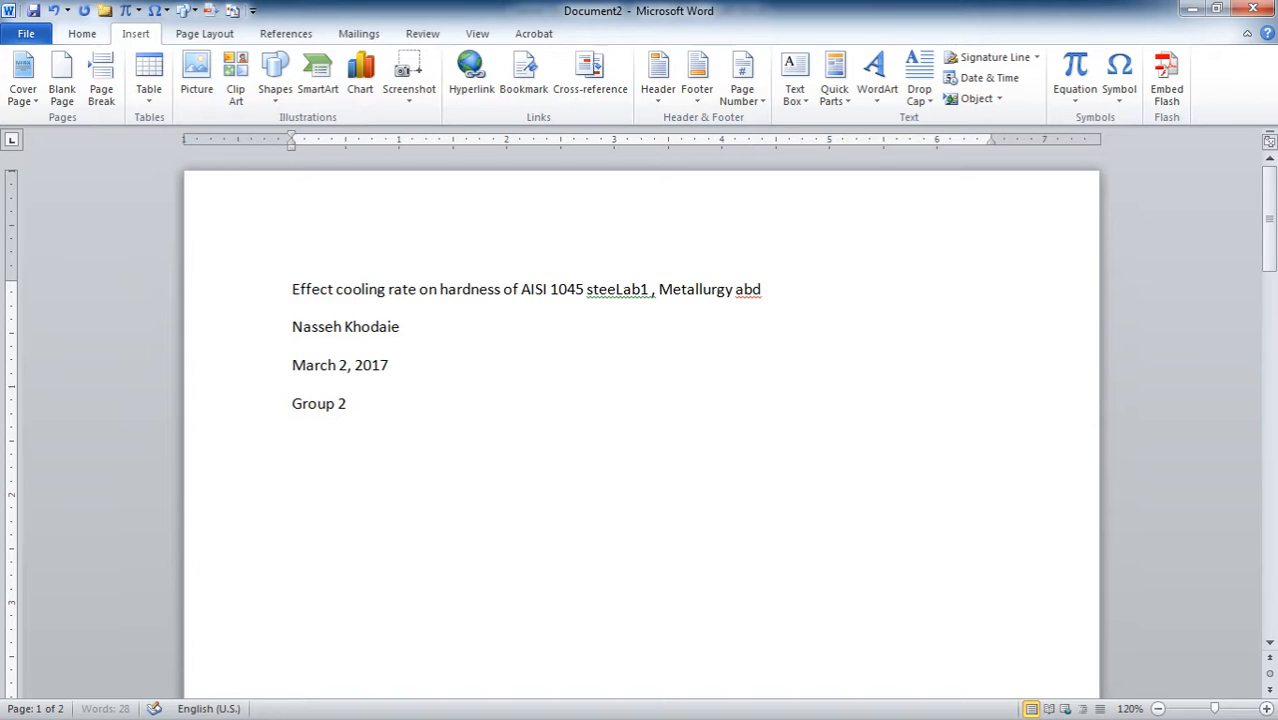
pyautogui.write('l')
pyautogui.press('Return')
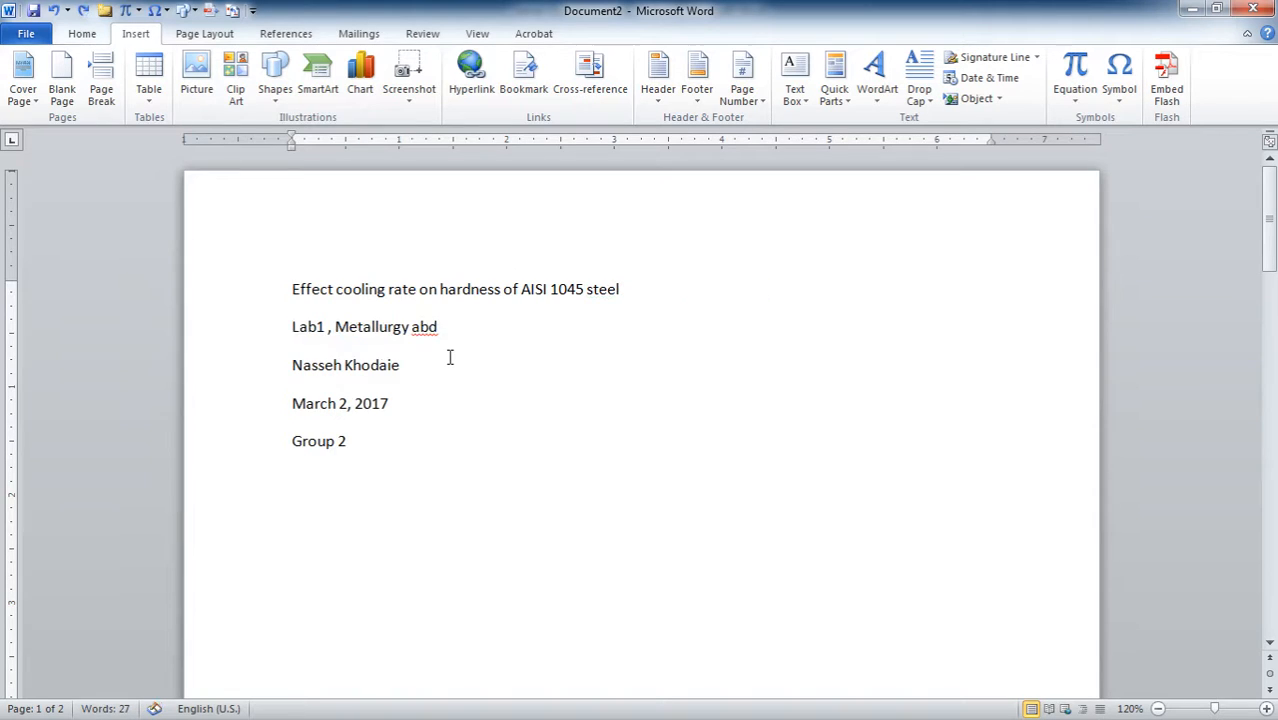
# Correct "abd" to "and" in the Lab1 line and add "Polymers" to complete the course name.
pyautogui.press('Right')
pyautogui.press('Right')
pyautogui.press('Right')
pyautogui.press('Right')
pyautogui.press('Right')
pyautogui.press('Right')
pyautogui.press('Right')
pyautogui.press('Right')
pyautogui.press('Right')
pyautogui.press('Right')
pyautogui.press('Right')
pyautogui.press('Right')
pyautogui.press('Right')
pyautogui.press('Right')
pyautogui.press('Right')
pyautogui.press('Right')
pyautogui.press('Right')
pyautogui.press('Right')
pyautogui.press('Delete')
pyautogui.write('n')
pyautogui.press('Right')
pyautogui.write('Polymers')
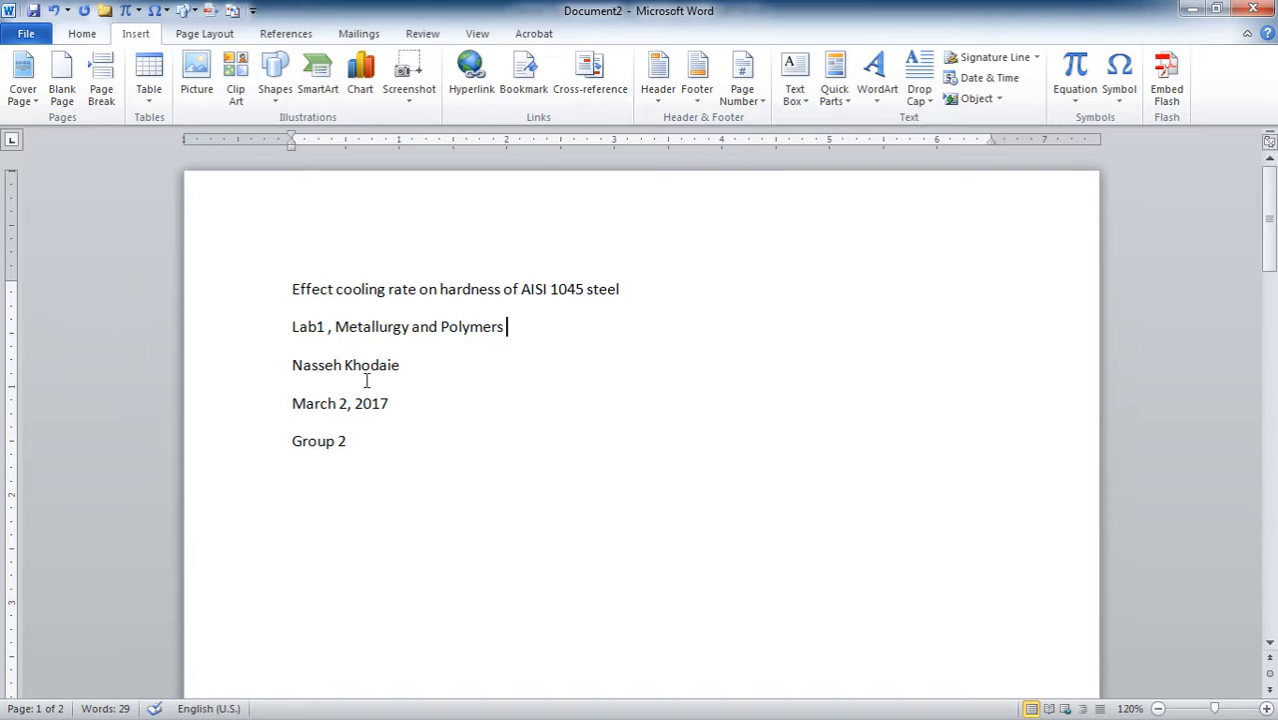
# Apply the Heading 1 style to the report title line about the hardness of AISI 1045 steel.
pyautogui.tripleClick(390, 289)
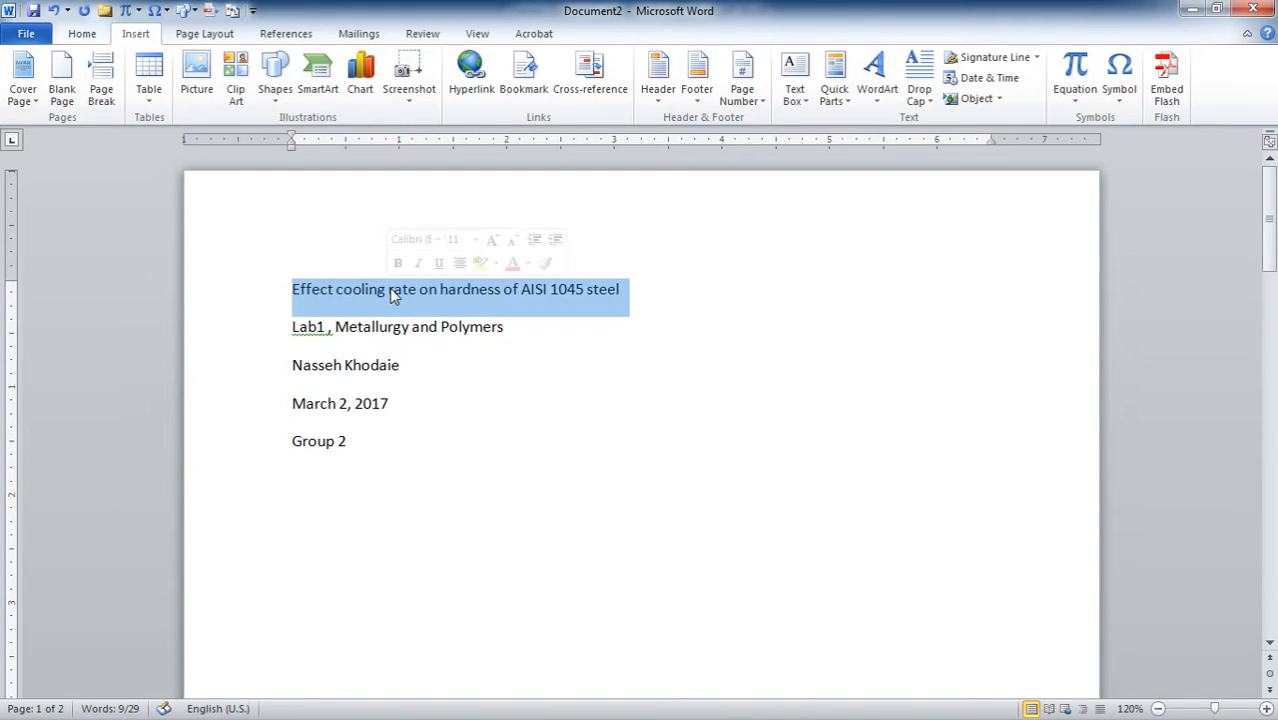
pyautogui.click(83, 36)
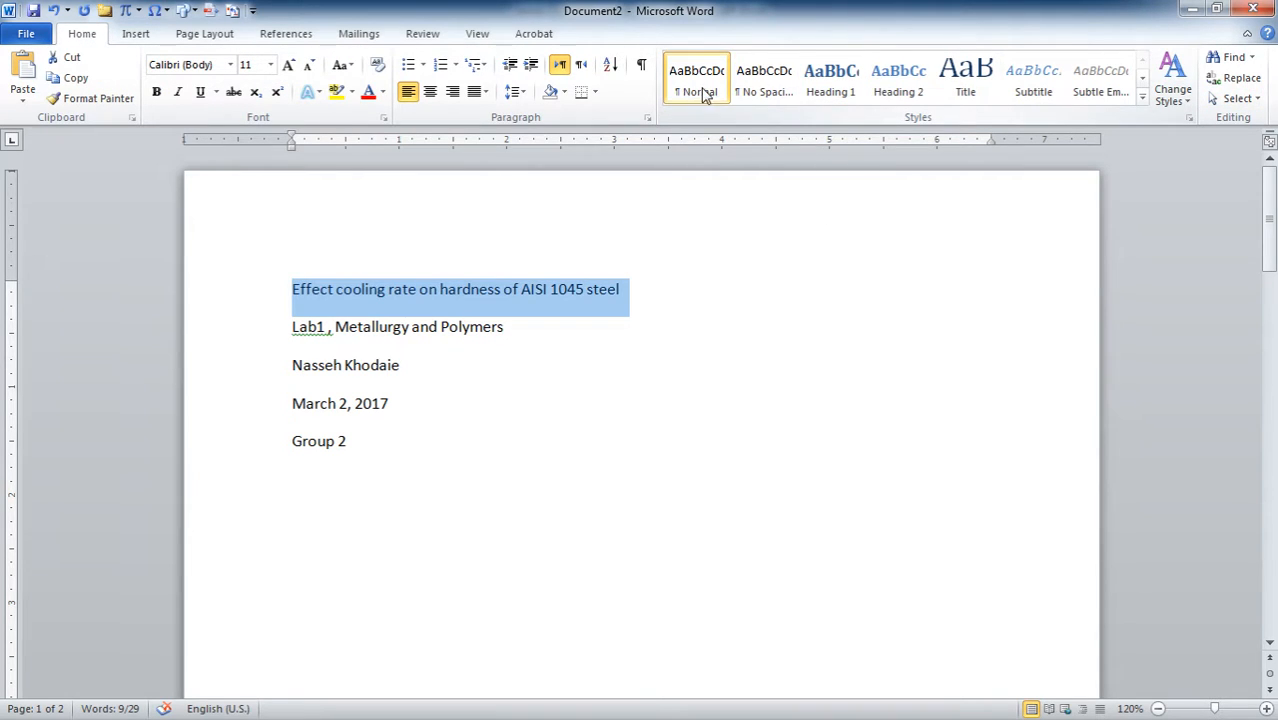
pyautogui.click(1142, 97)
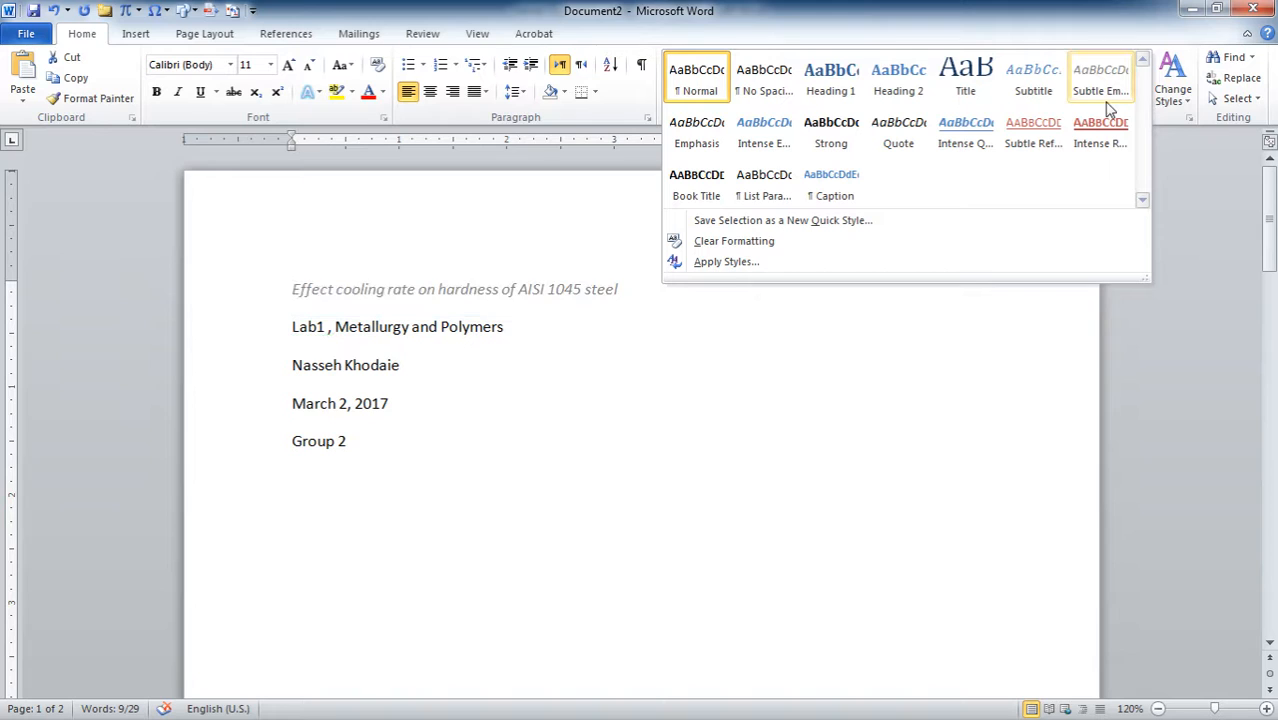
pyautogui.click(830, 80)
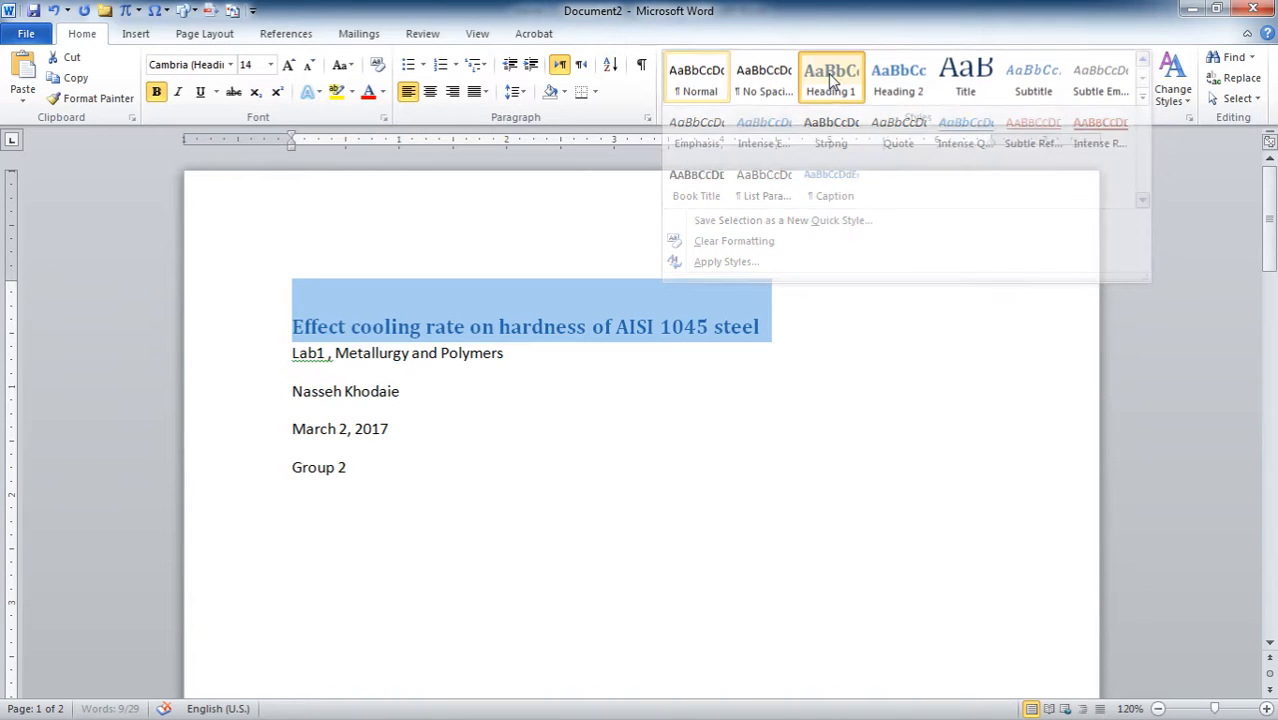
# Apply the Title style to the report title line and the Subtitle style to the "Lab1 , Metallurgy and Polymers" line.
pyautogui.tripleClick(387, 353)
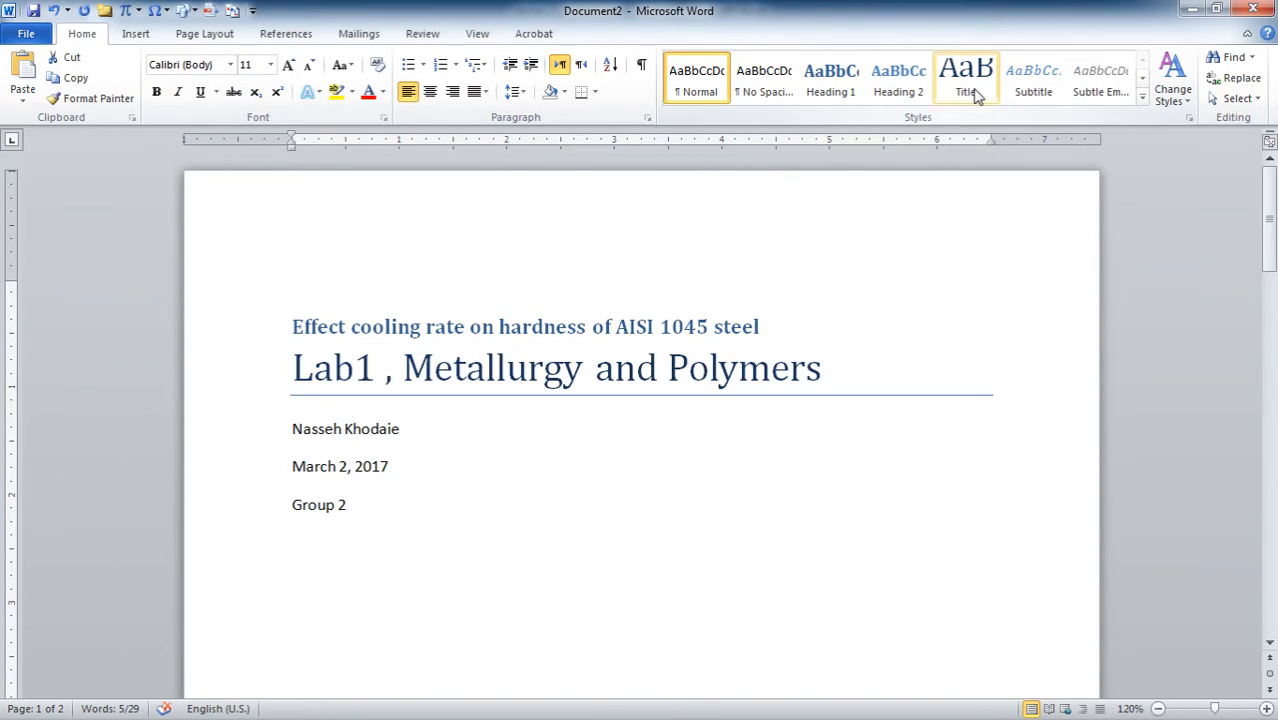
pyautogui.tripleClick(583, 328)
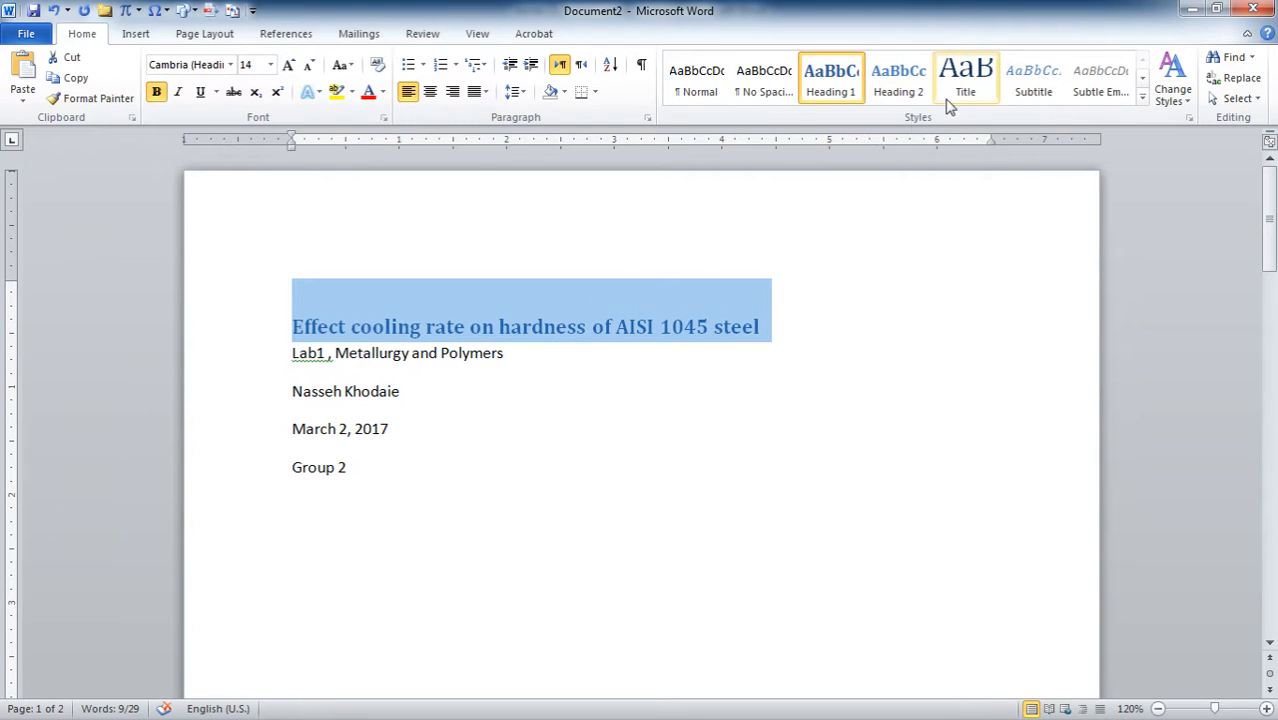
pyautogui.click(982, 80)
pyautogui.tripleClick(409, 414)
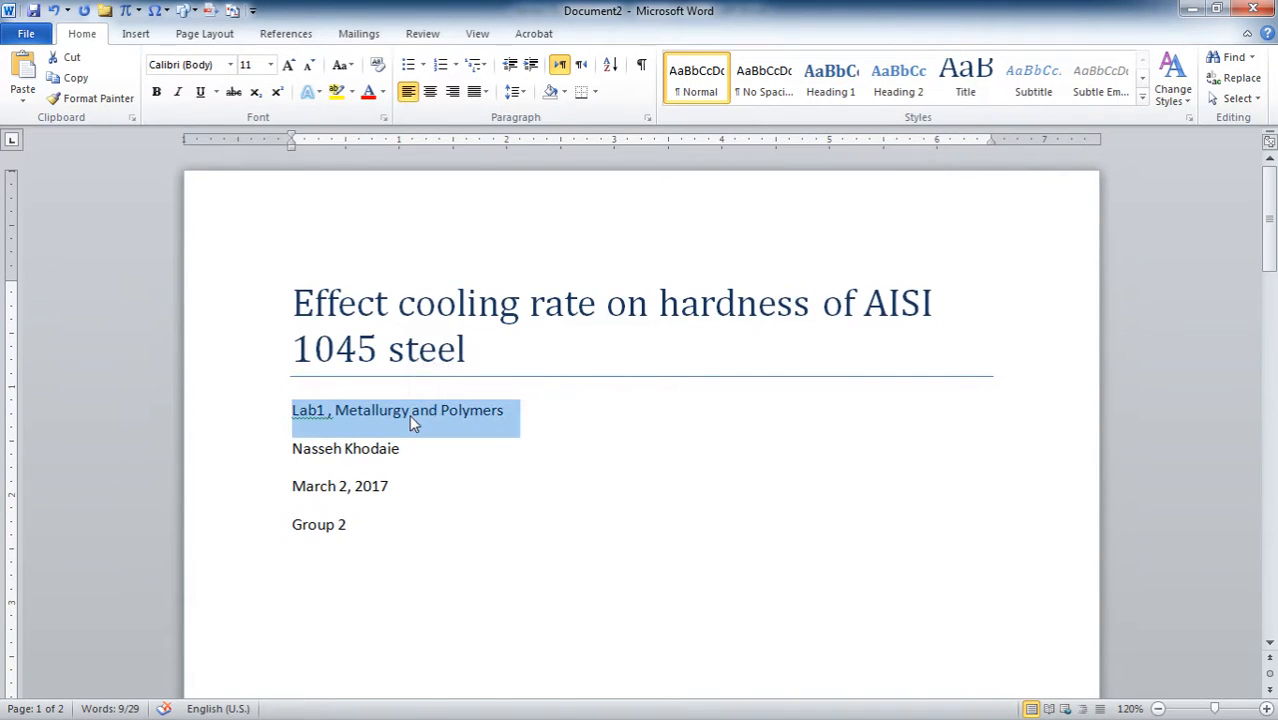
pyautogui.click(1035, 84)
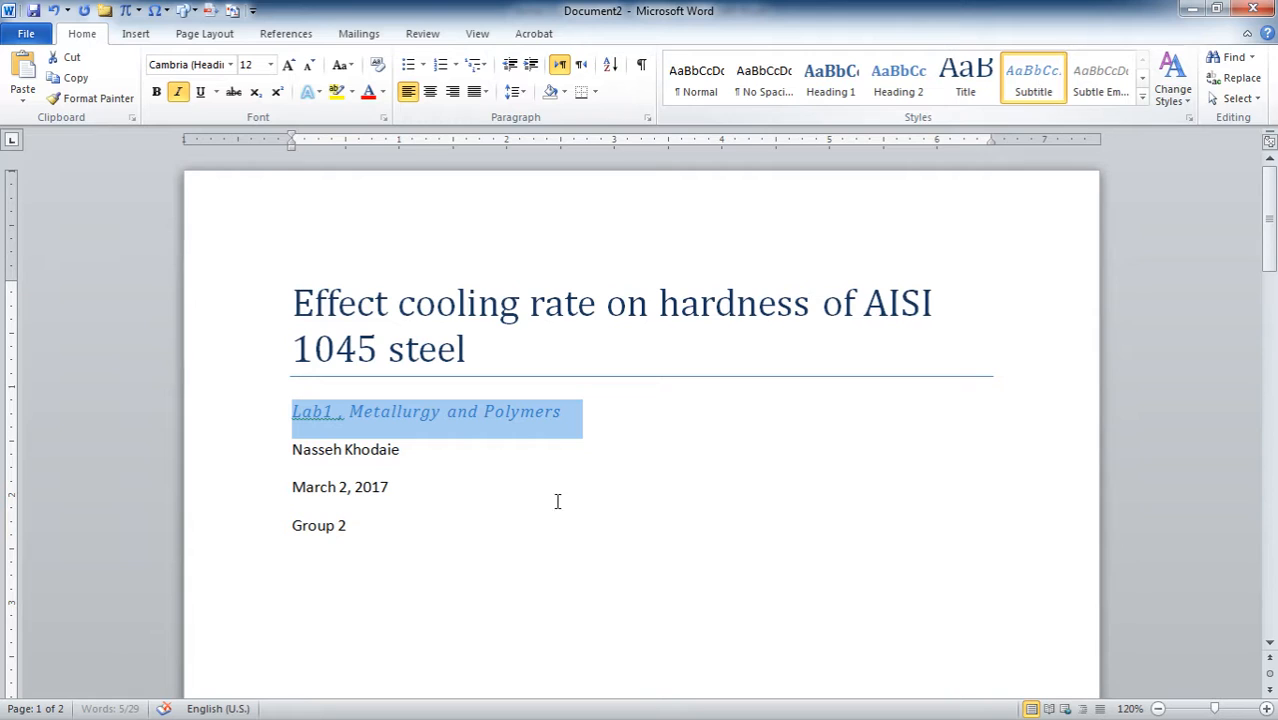
# Insert eight blank lines between the "Lab1 , Metallurgy and Polymers" subtitle and the author's name.
pyautogui.click(295, 450)
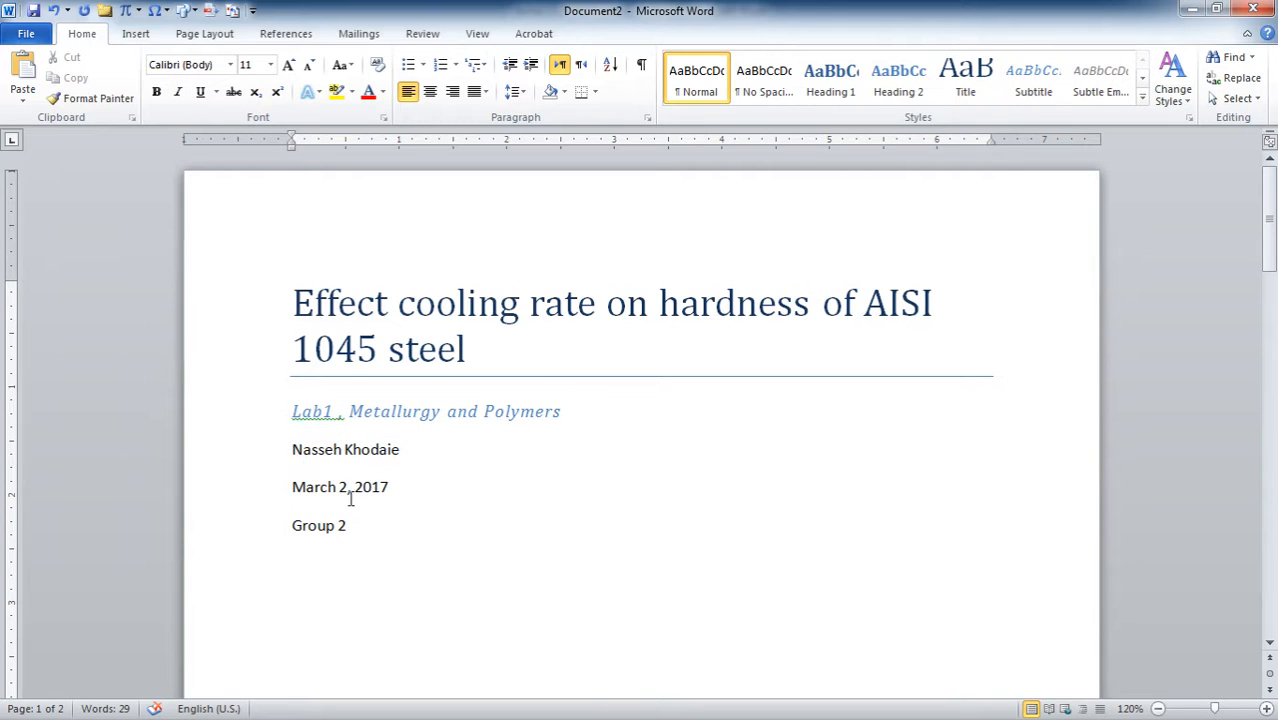
pyautogui.press('Return')
pyautogui.press('Return')
pyautogui.press('Return')
pyautogui.press('Return')
pyautogui.press('Return')
pyautogui.press('Return')
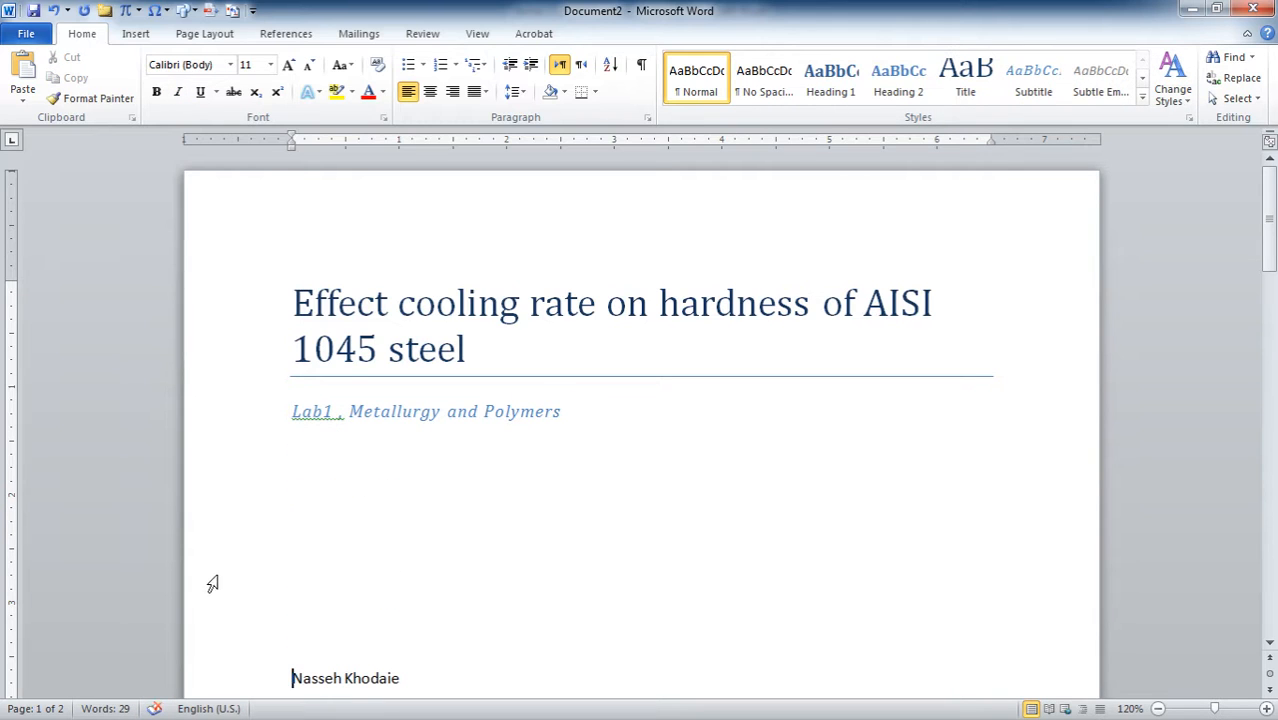
pyautogui.scroll(-15, 437, 431)
pyautogui.scroll(10, 437, 431)
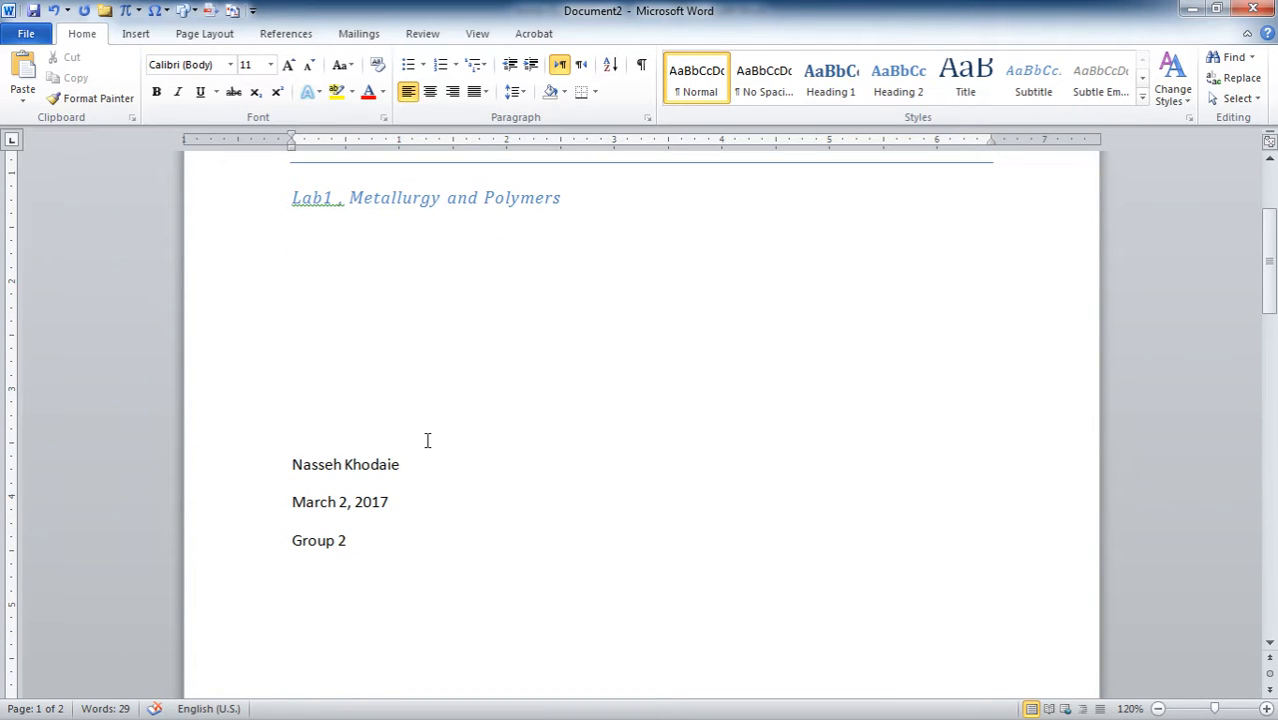
pyautogui.press('Return')
pyautogui.press('Return')
# Show the formatting marks to examine the page break between the title page and the section headings, and hide them again.
pyautogui.scroll(-10, 451, 417)
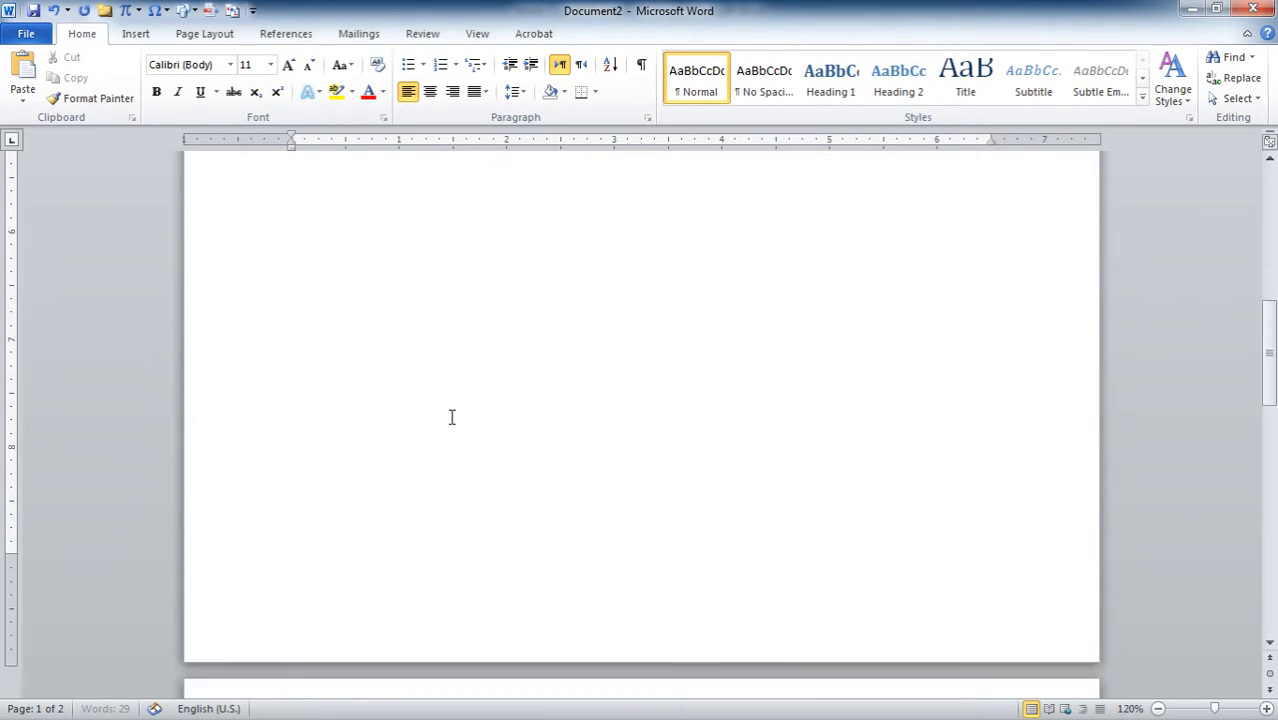
pyautogui.scroll(-5, 451, 417)
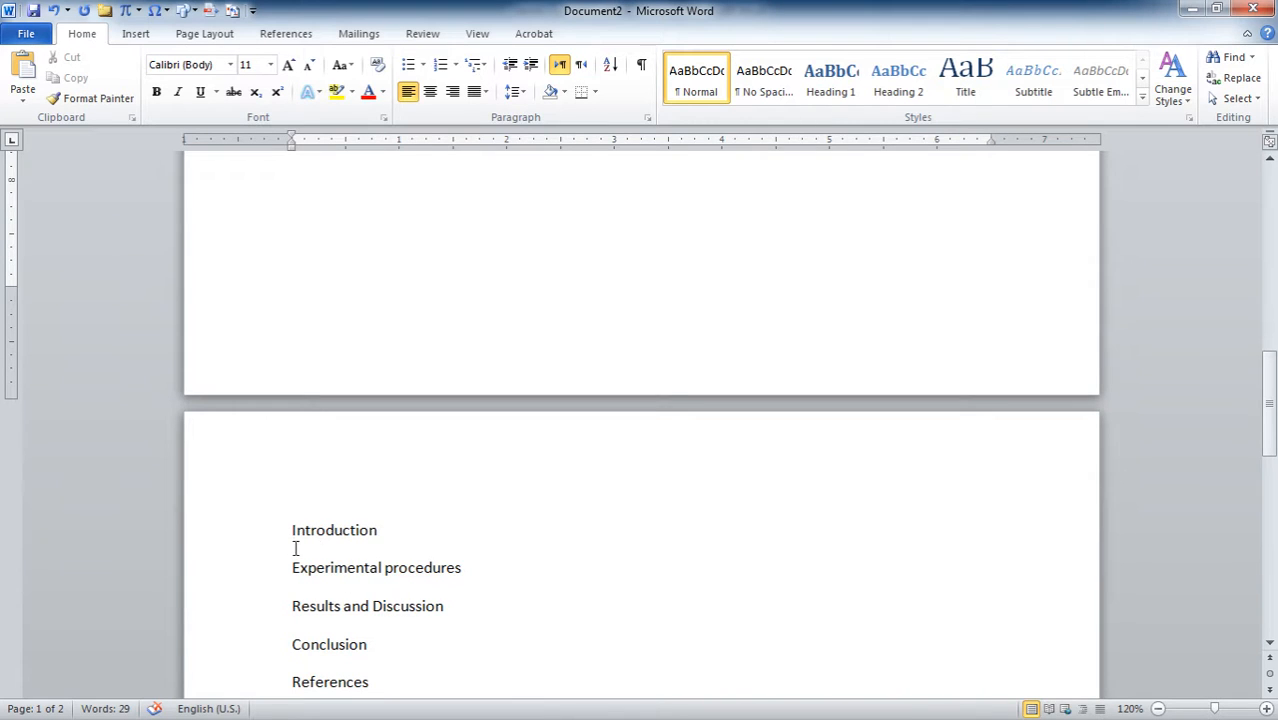
pyautogui.scroll(12, 389, 531)
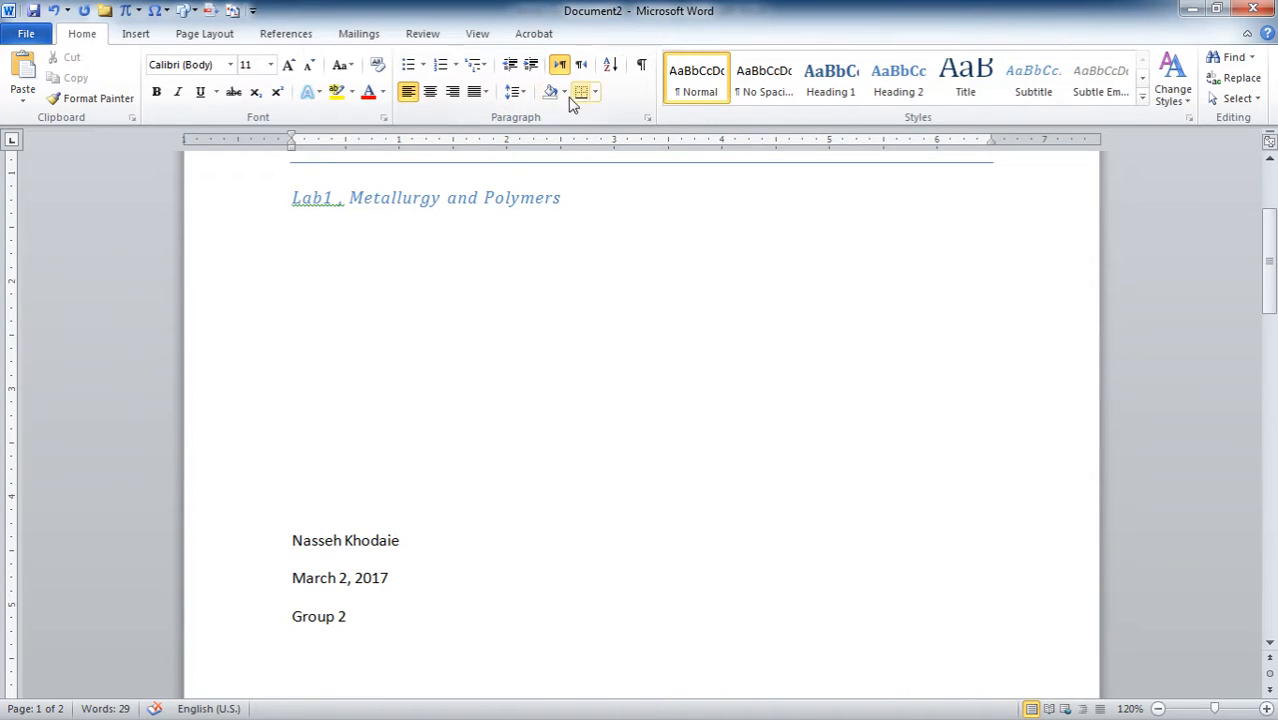
pyautogui.click(641, 66)
pyautogui.scroll(-5, 611, 305)
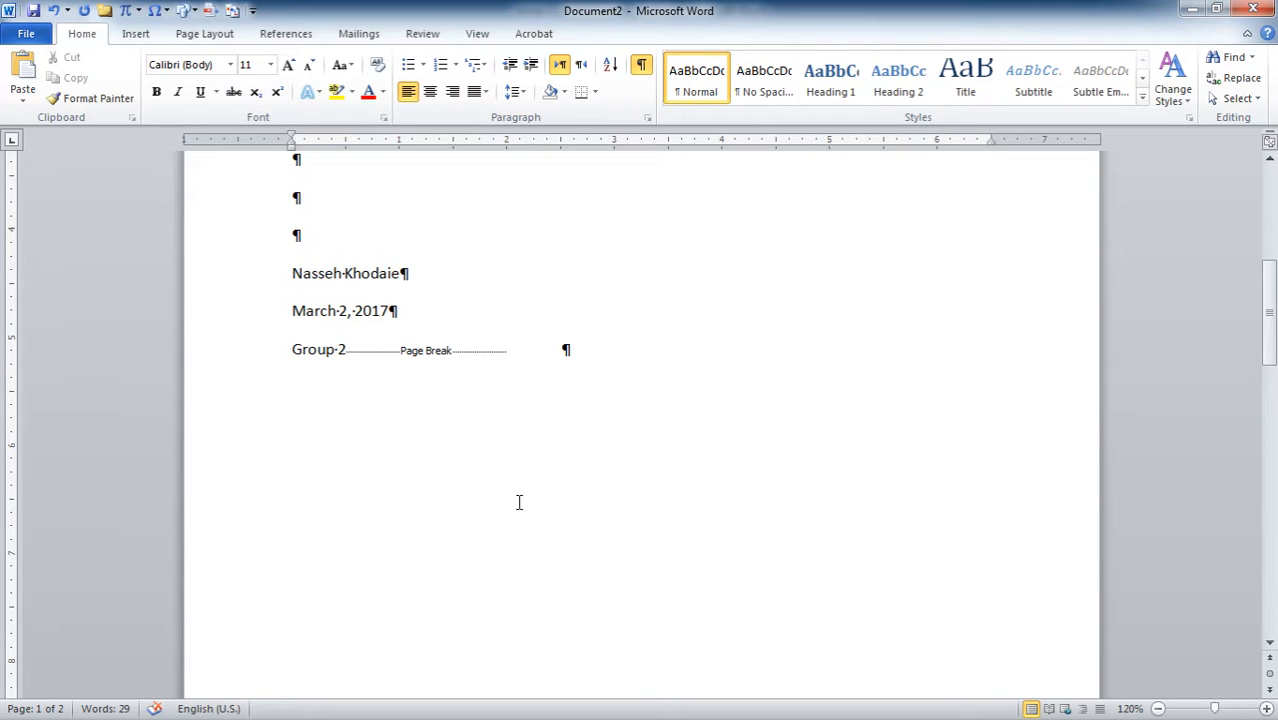
pyautogui.scroll(-5, 688, 450)
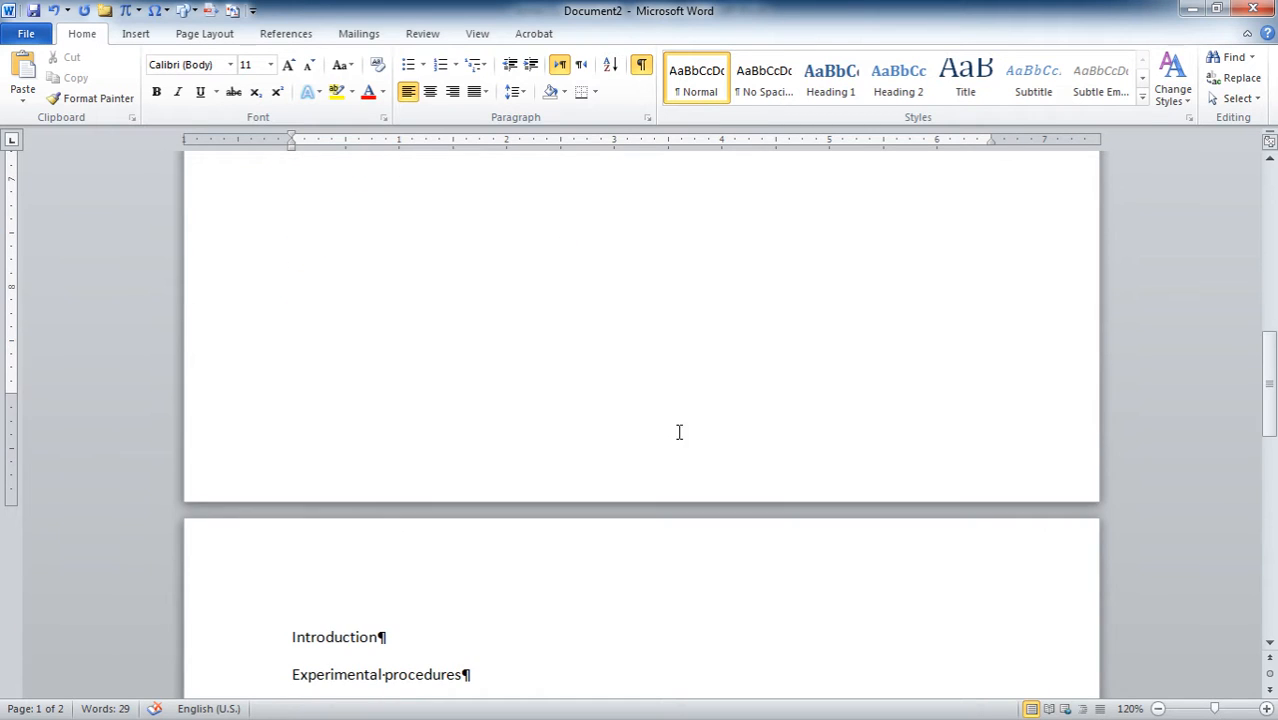
pyautogui.scroll(-1, 528, 408)
pyautogui.scroll(5, 528, 408)
pyautogui.scroll(-5, 480, 445)
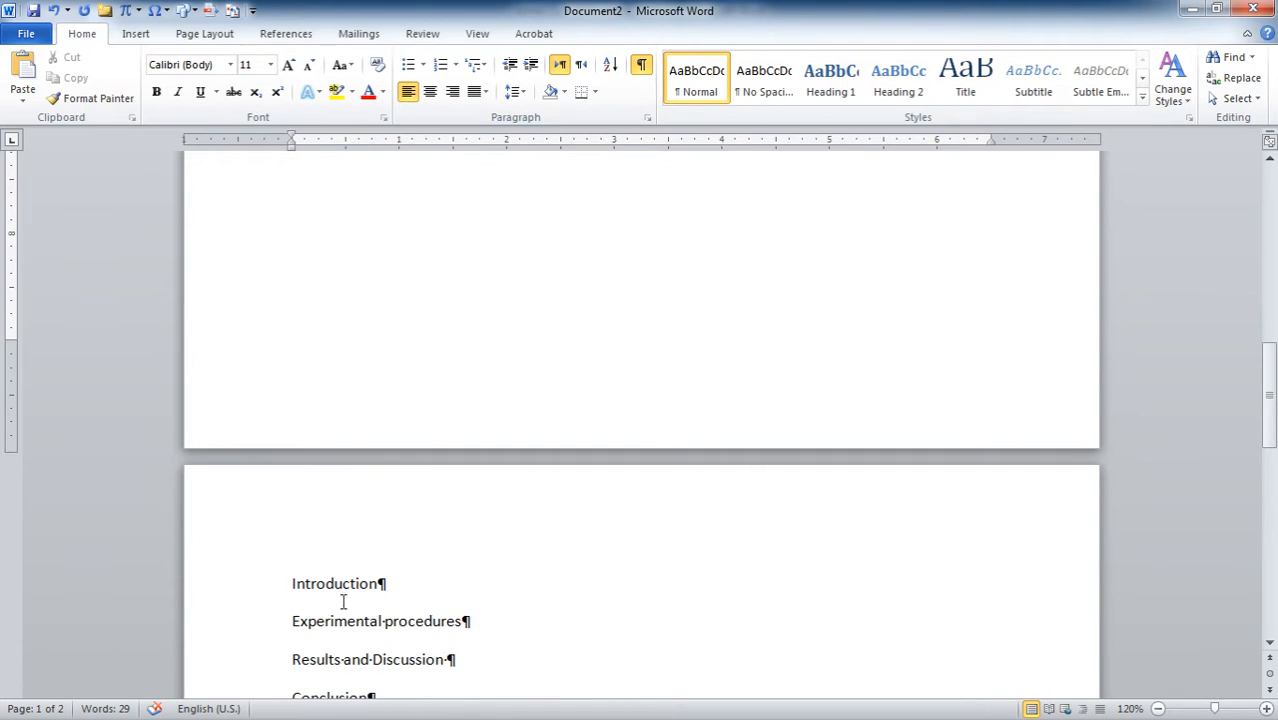
pyautogui.scroll(15, 343, 601)
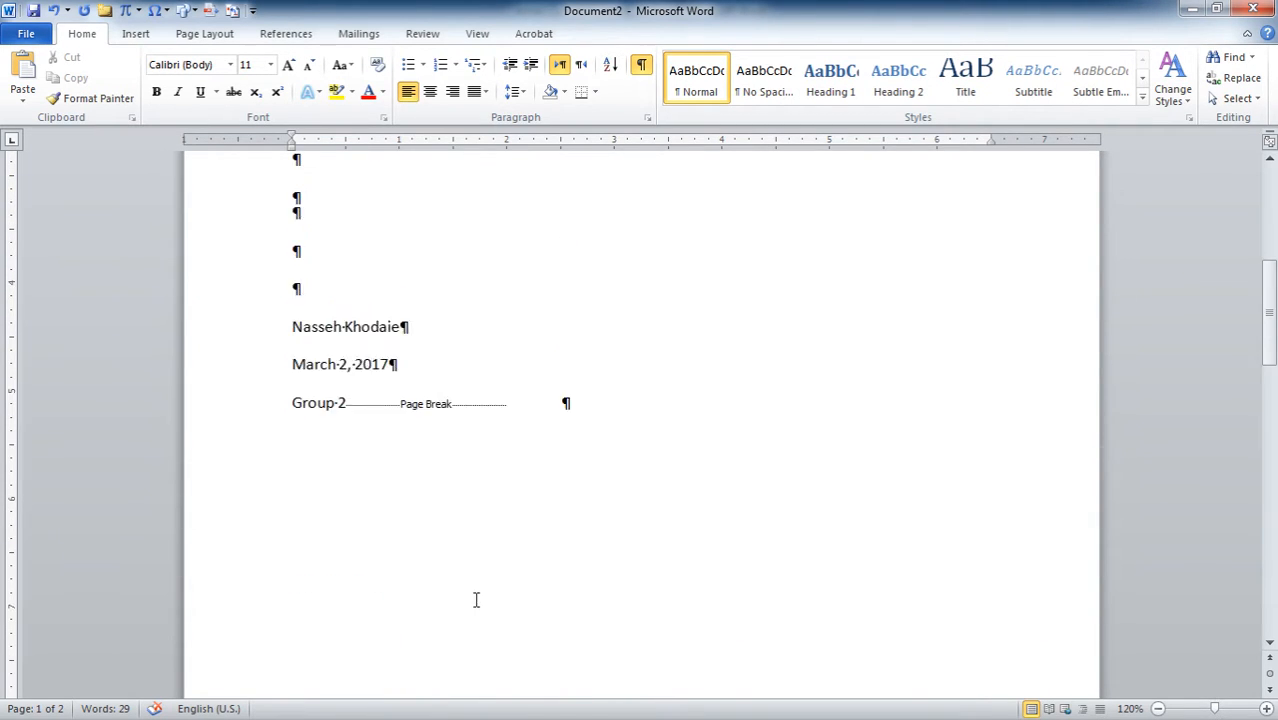
pyautogui.click(642, 66)
# Keep the author, date and "Group 2" lines left-aligned and set their left indent to about 5.2 inches.
pyautogui.scroll(4, 416, 380)
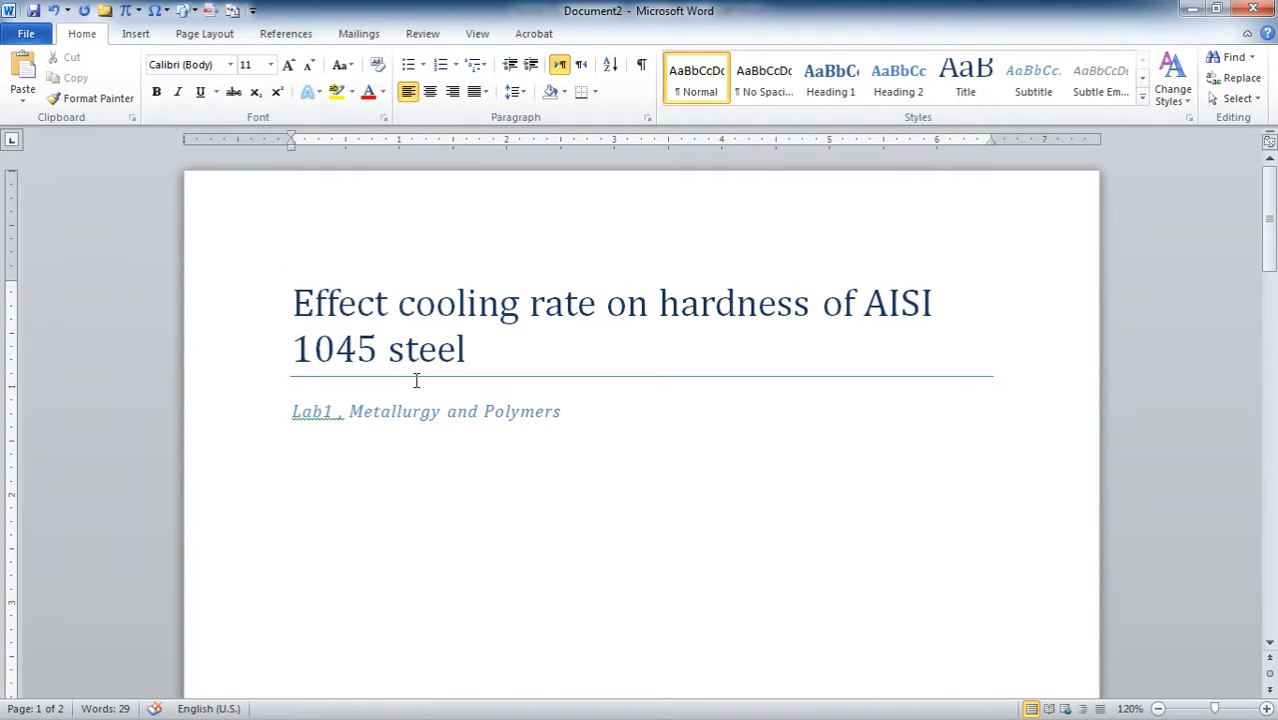
pyautogui.scroll(-3, 416, 380)
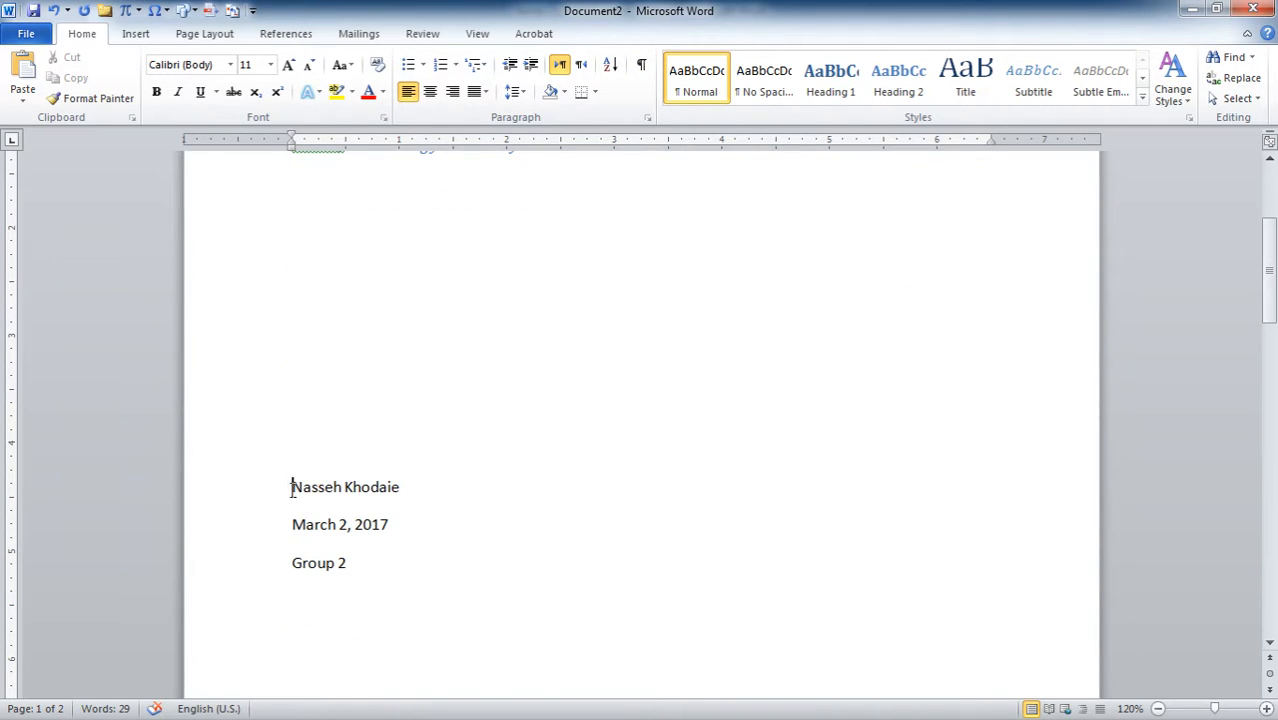
pyautogui.moveTo(292, 487); pyautogui.dragTo(297, 565)
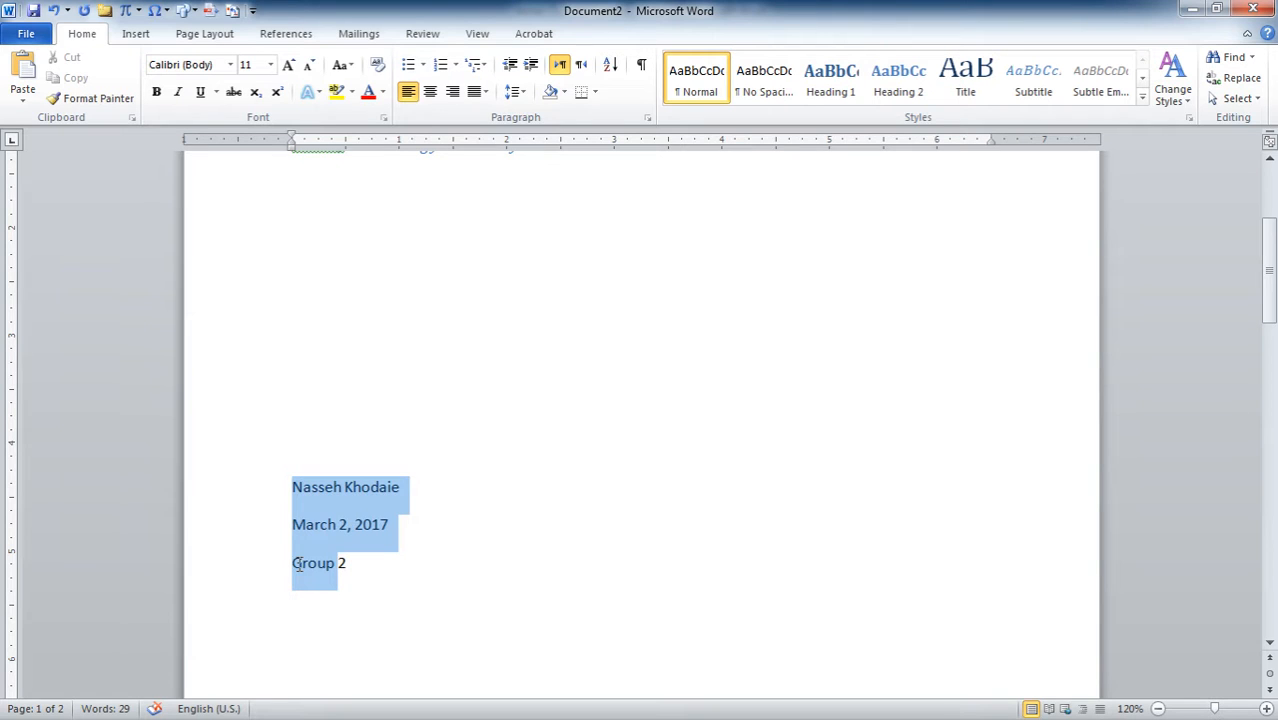
pyautogui.click(452, 91)
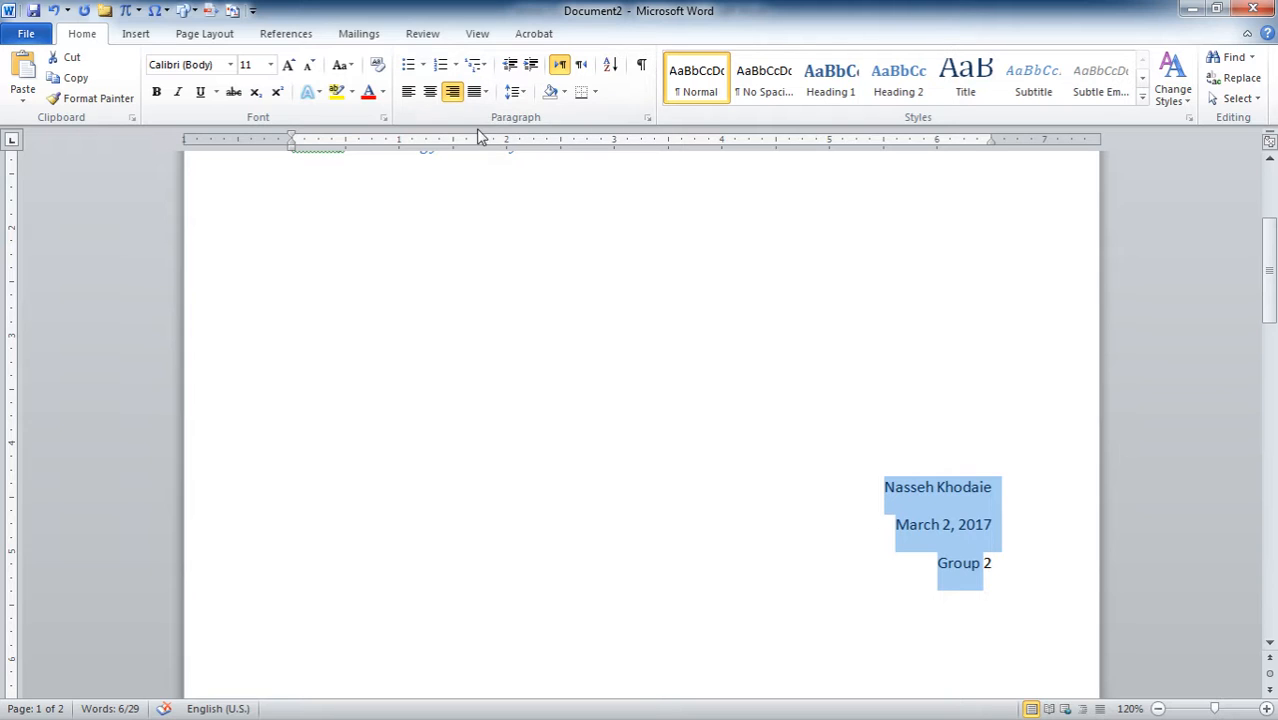
pyautogui.click(408, 91)
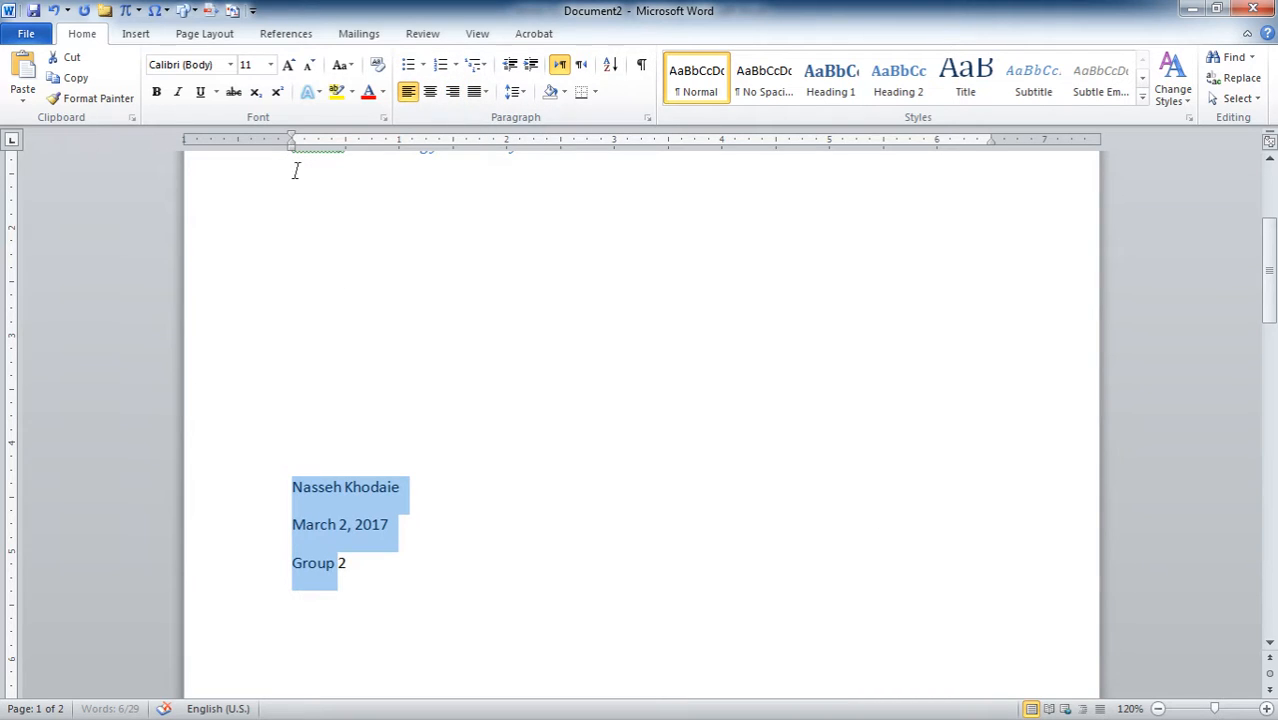
pyautogui.moveTo(291, 149)
pyautogui.mouseDown()
pyautogui.moveTo(850, 177)
pyautogui.moveTo(847, 165)
pyautogui.mouseUp()
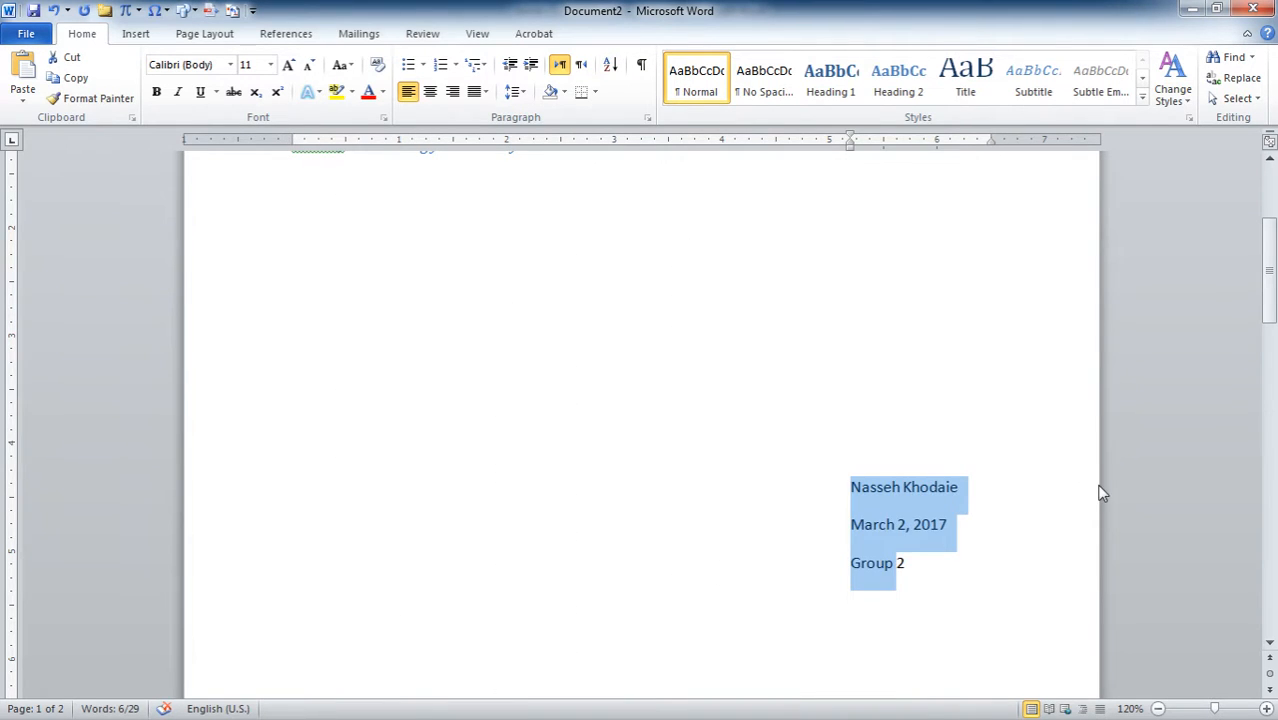
pyautogui.click(1031, 418)
# Center the report title and the "Lab1 , Metallurgy and Polymers" subtitle.
pyautogui.scroll(5, 1031, 418)
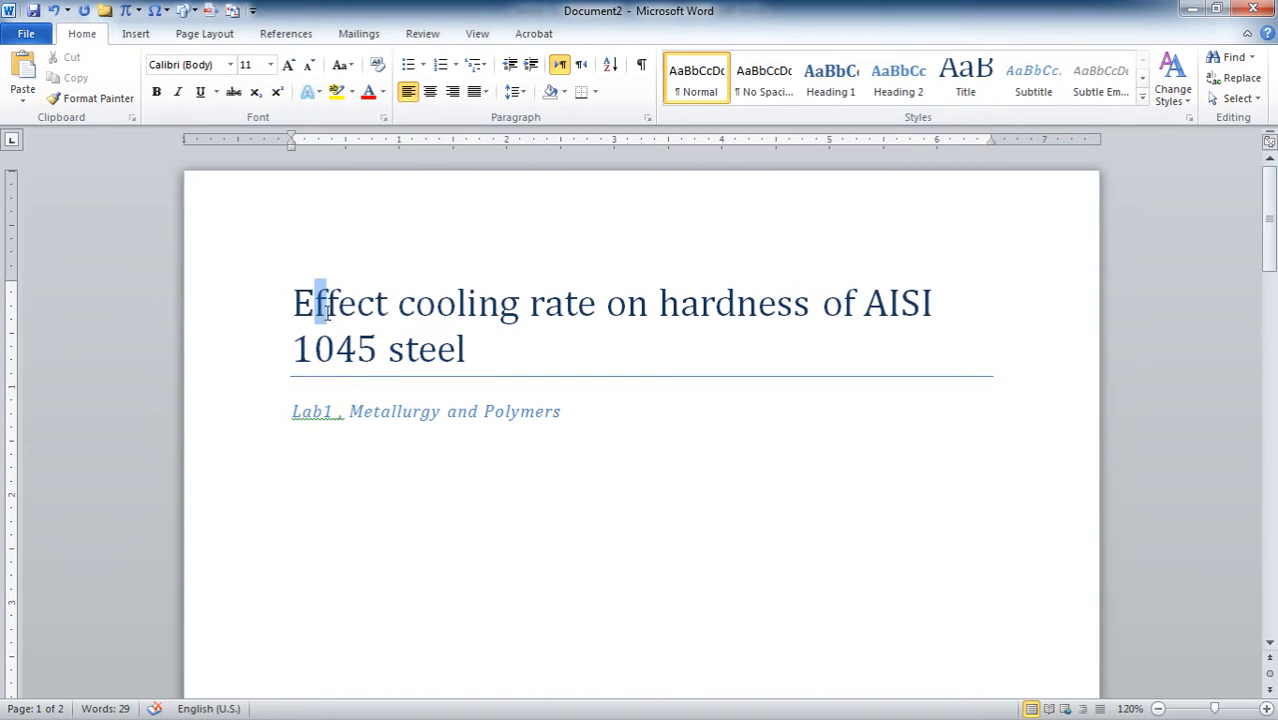
pyautogui.moveTo(318, 300); pyautogui.dragTo(583, 412)
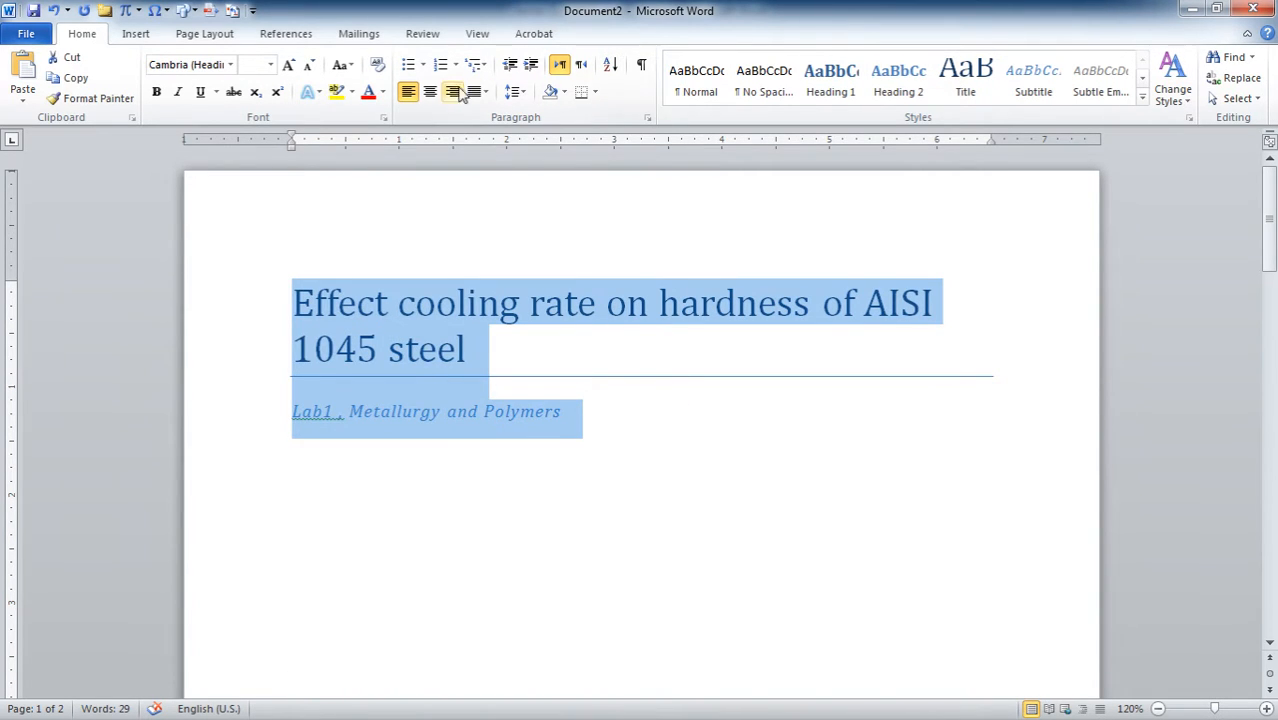
pyautogui.click(429, 92)
pyautogui.click(474, 494)
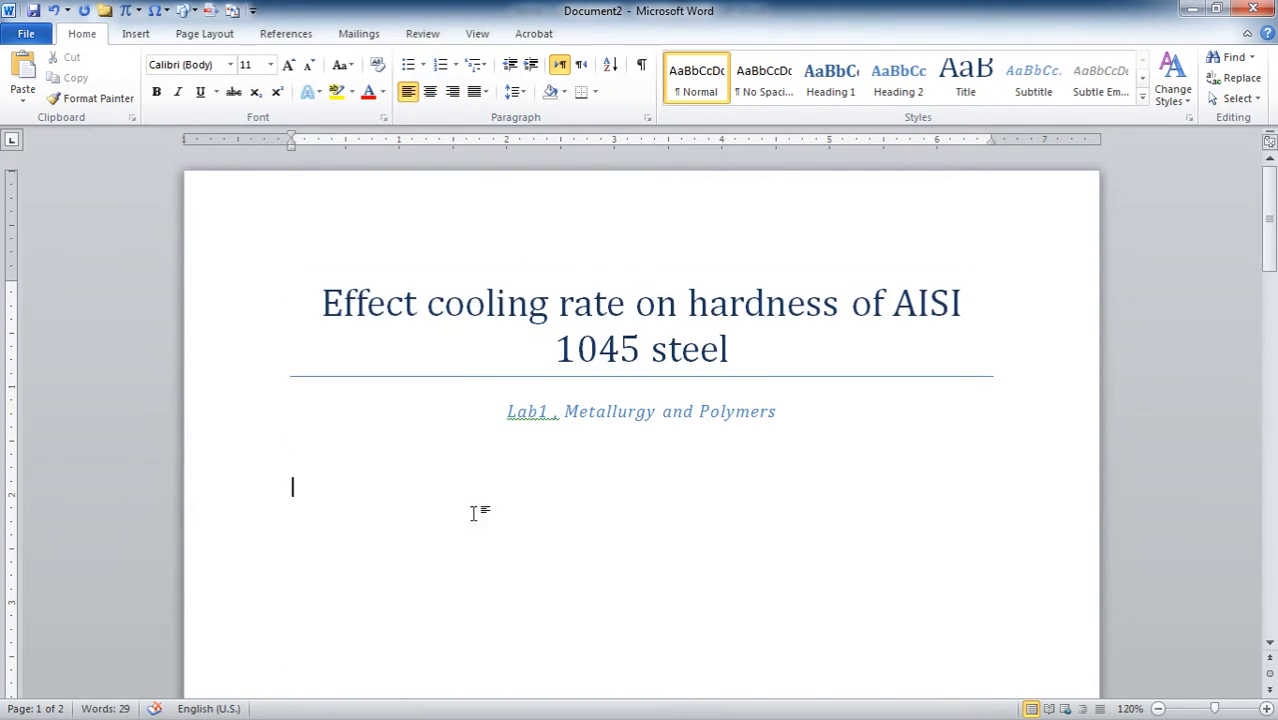
# Zoom out to 70% and examine the layout of the title page and the section headings page side by side.
pyautogui.scroll(-5, 491, 434)
pyautogui.scroll(2, 497, 431)
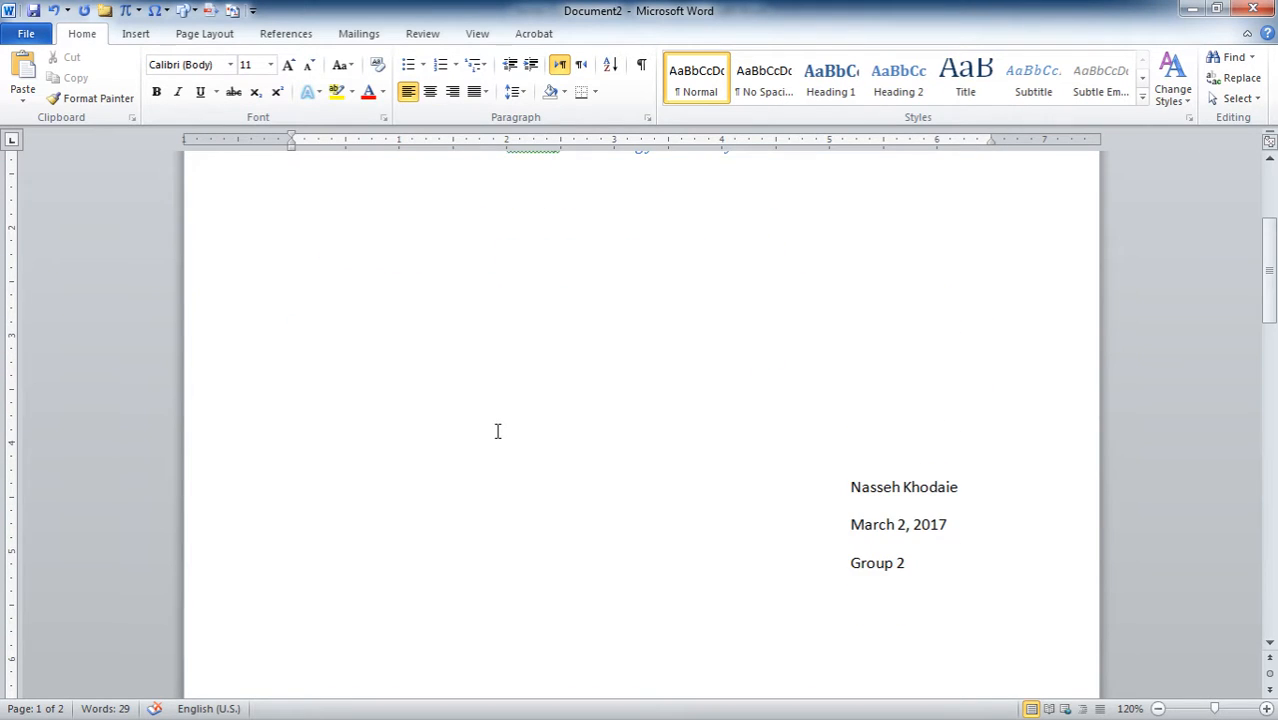
pyautogui.scroll(-3, 560, 430)
pyautogui.scroll(-2, 622, 429)
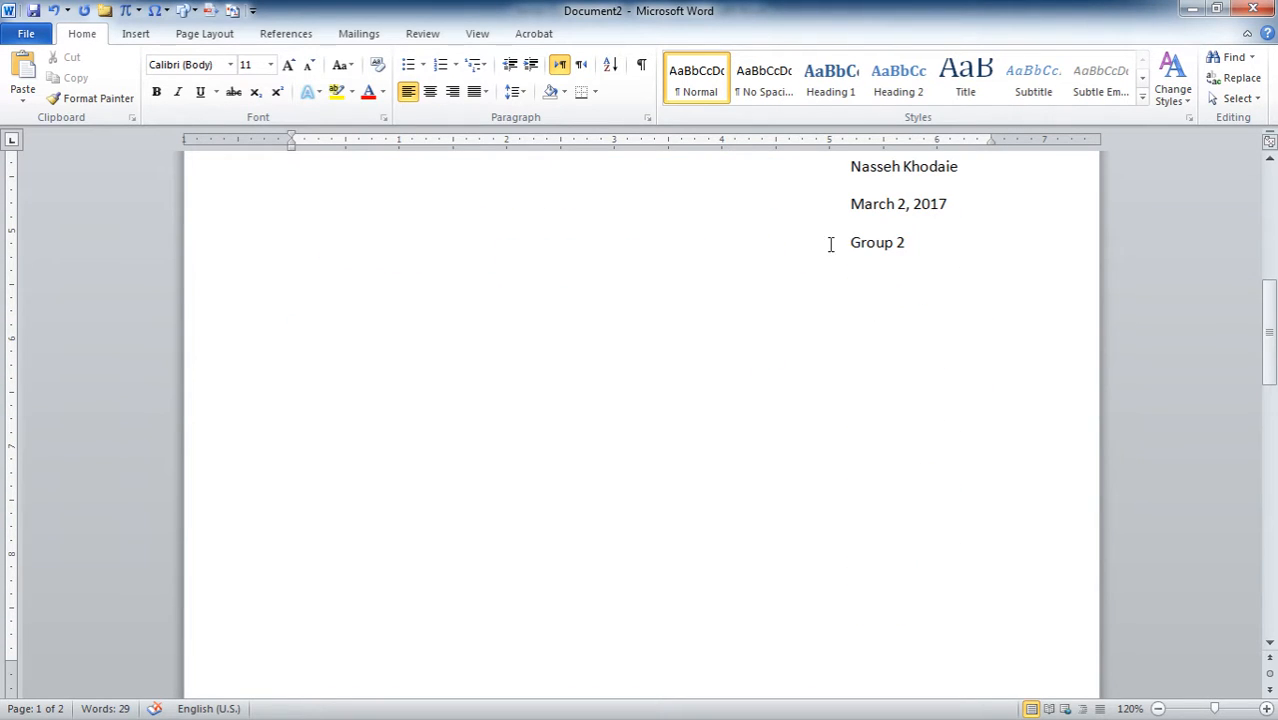
pyautogui.scroll(-8, 956, 405)
pyautogui.scroll(16, 958, 407)
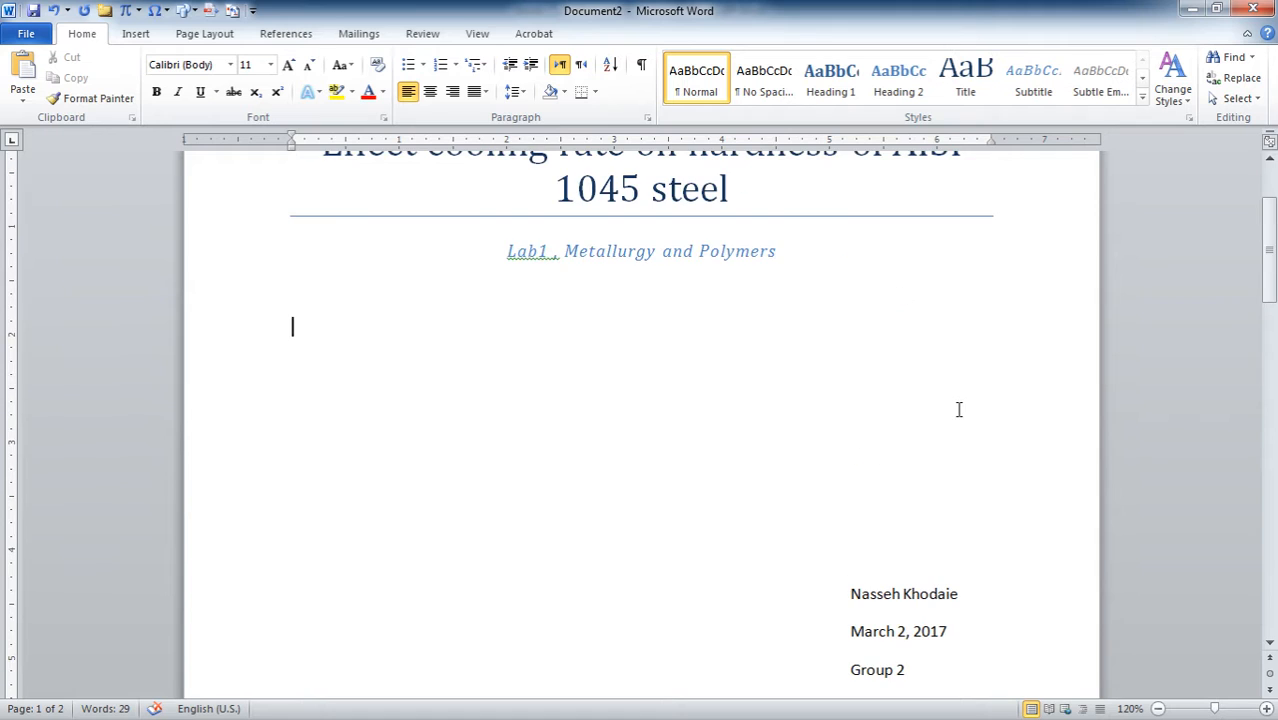
pyautogui.keyDown('ctrl'); pyautogui.scroll(-5, 827, 384); pyautogui.keyUp('ctrl')
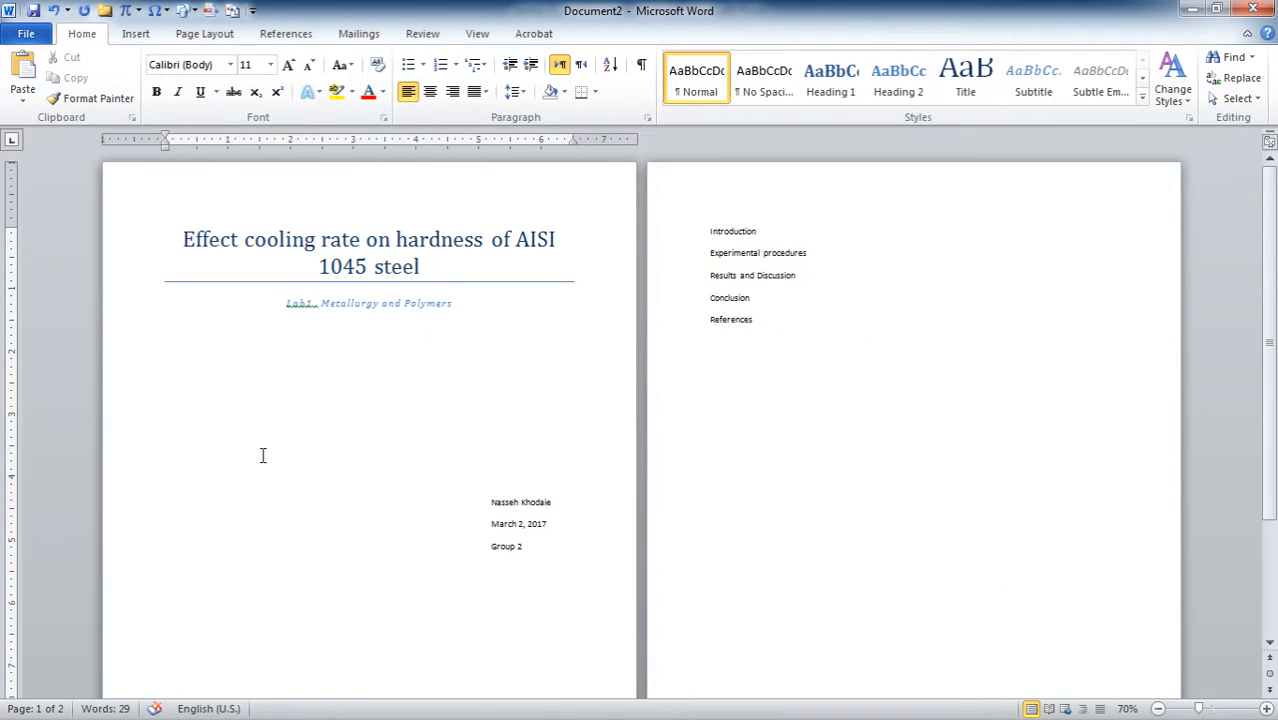
pyautogui.scroll(-2, 309, 424)
pyautogui.scroll(-2, 309, 424)
pyautogui.scroll(2, 309, 424)
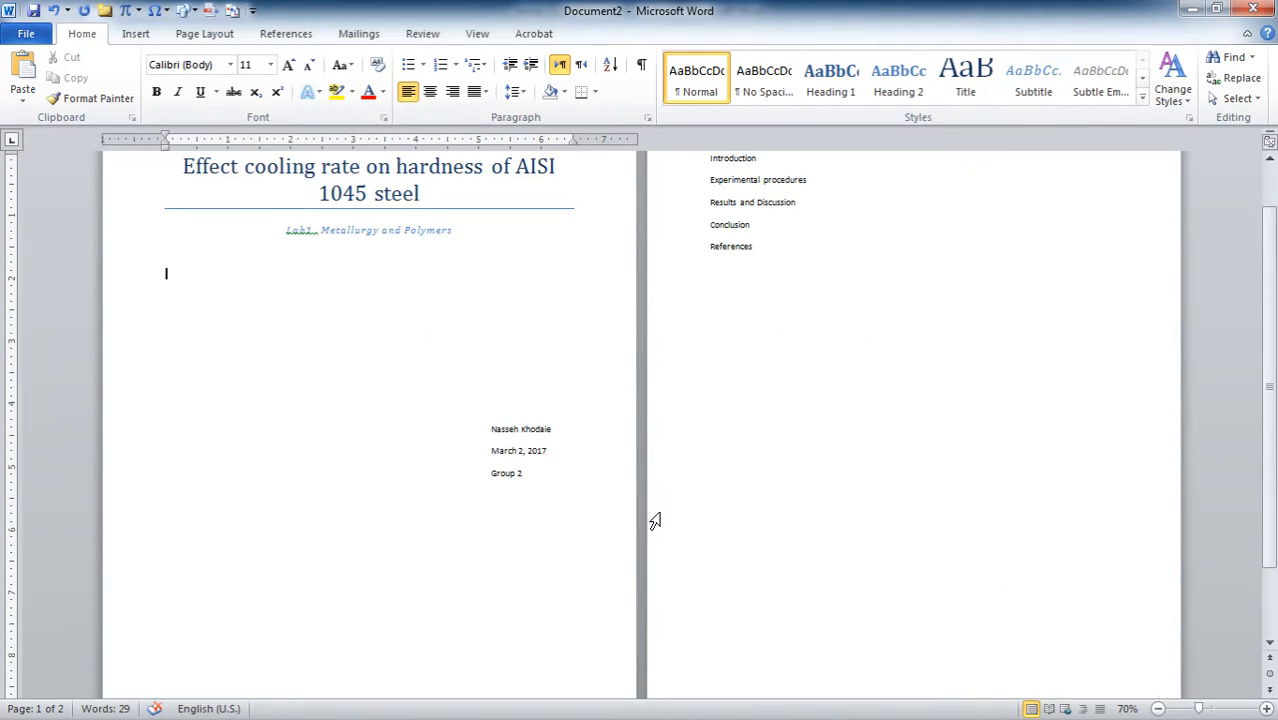
# Delete the page break after the "Group 2" line and insert a blank line above "Introduction".
pyautogui.click(524, 475)
pyautogui.click(400, 305)
pyautogui.click(522, 473)
pyautogui.press('Delete')
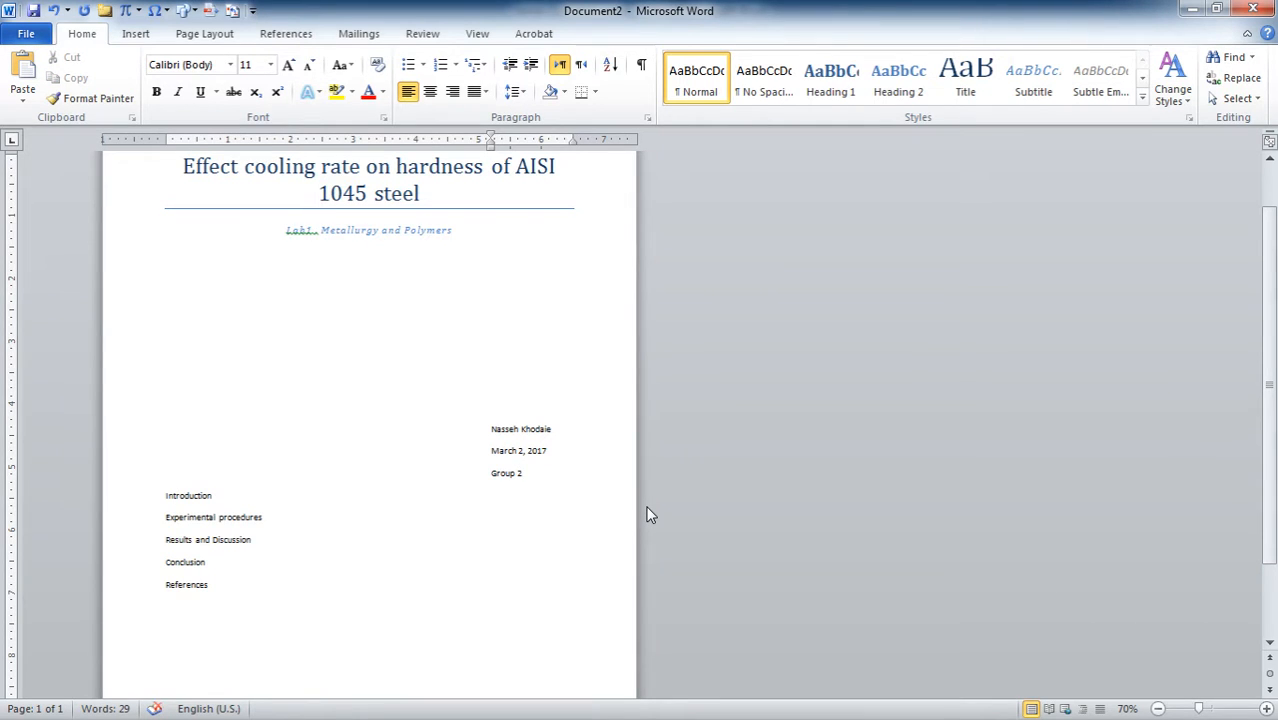
pyautogui.click(161, 494)
pyautogui.press('Return')
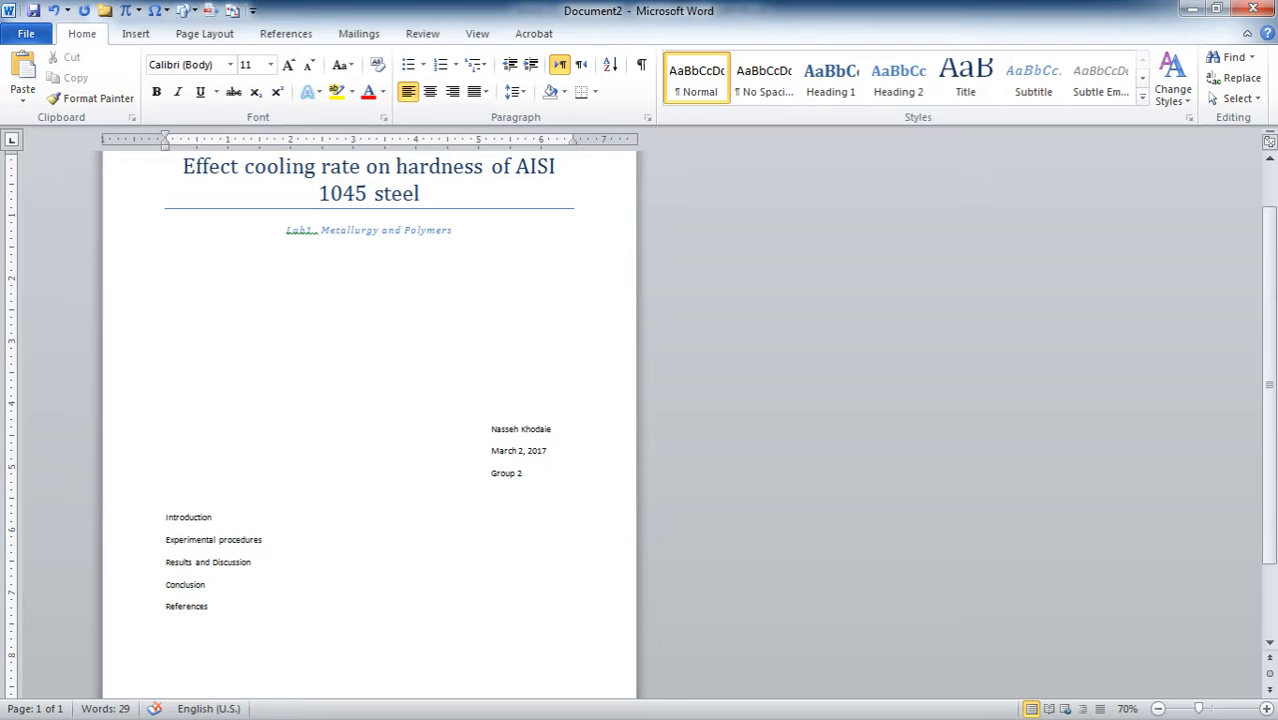
# Insert a blank line below "Introduction" and apply the Heading 1 style to that section heading.
pyautogui.click(222, 506)
pyautogui.click(214, 518)
pyautogui.press('Return')
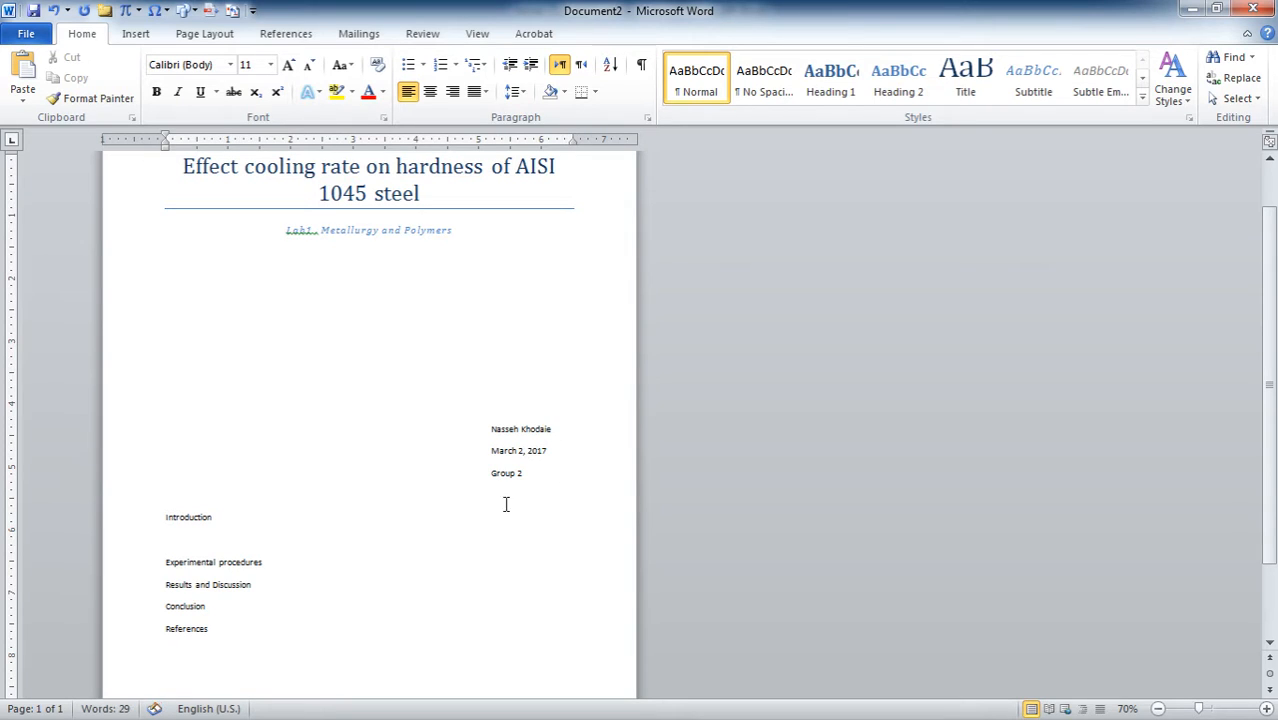
pyautogui.doubleClick(184, 520)
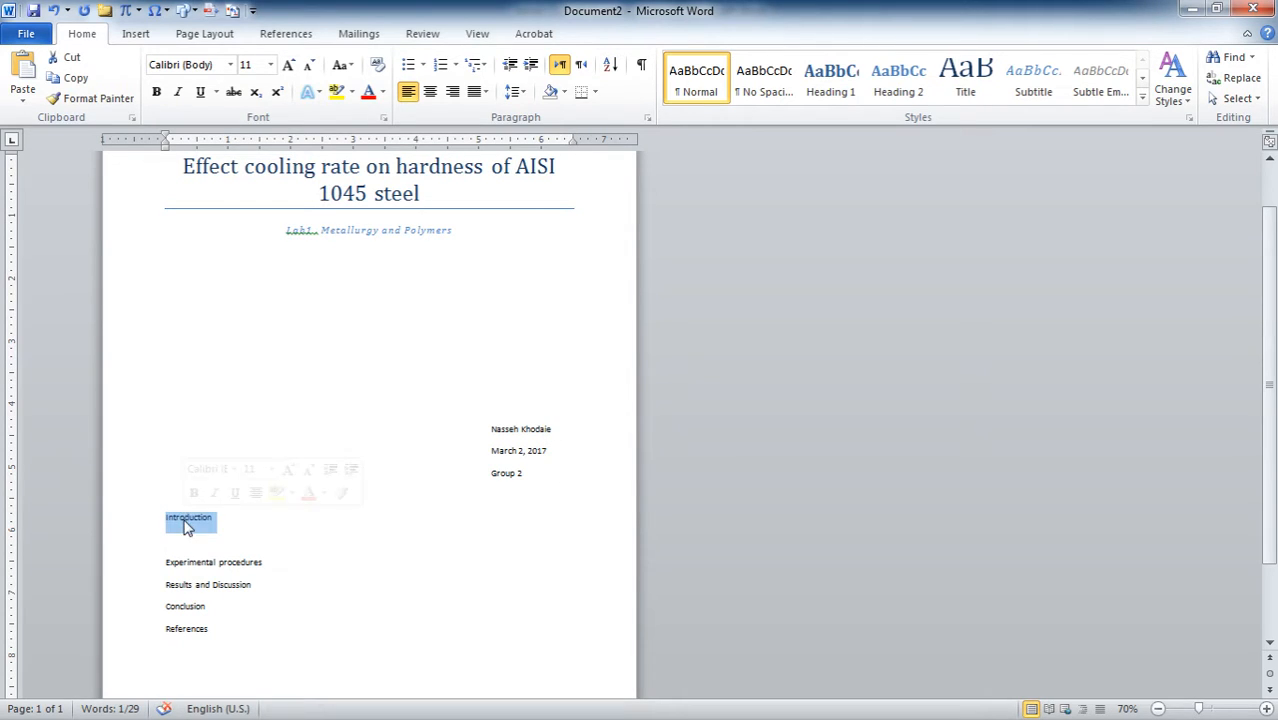
pyautogui.click(823, 88)
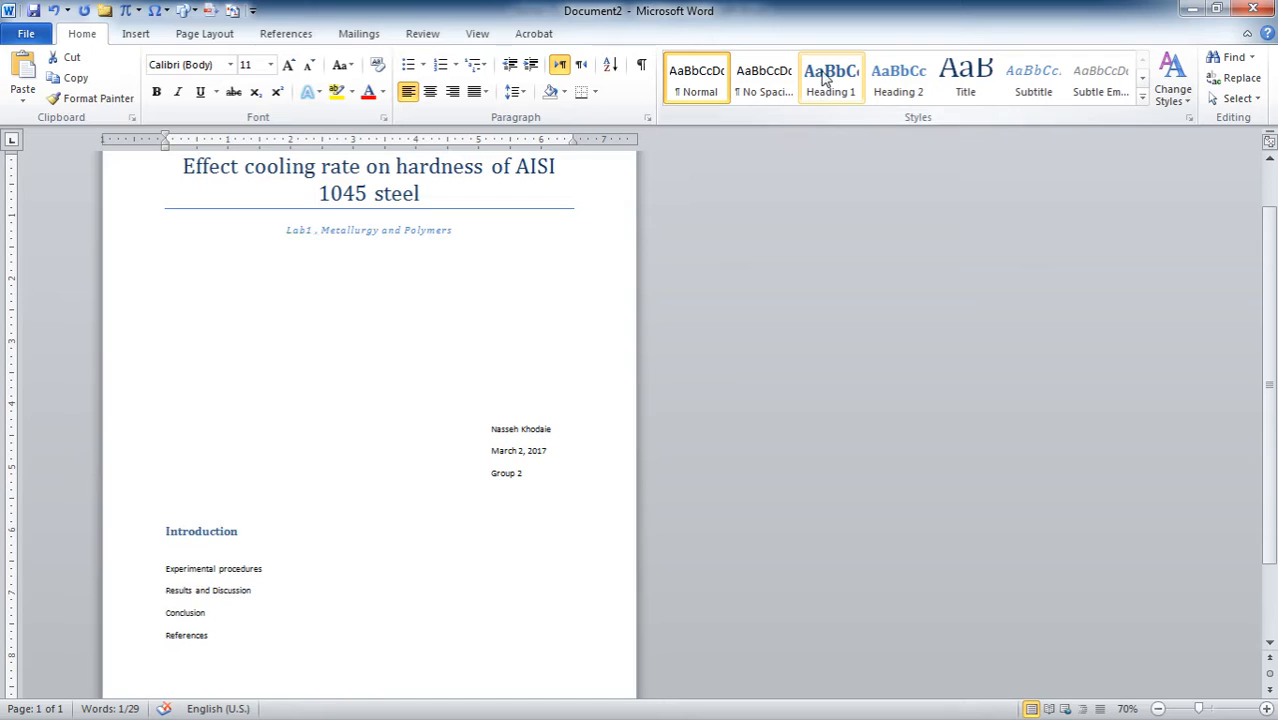
pyautogui.click(824, 80)
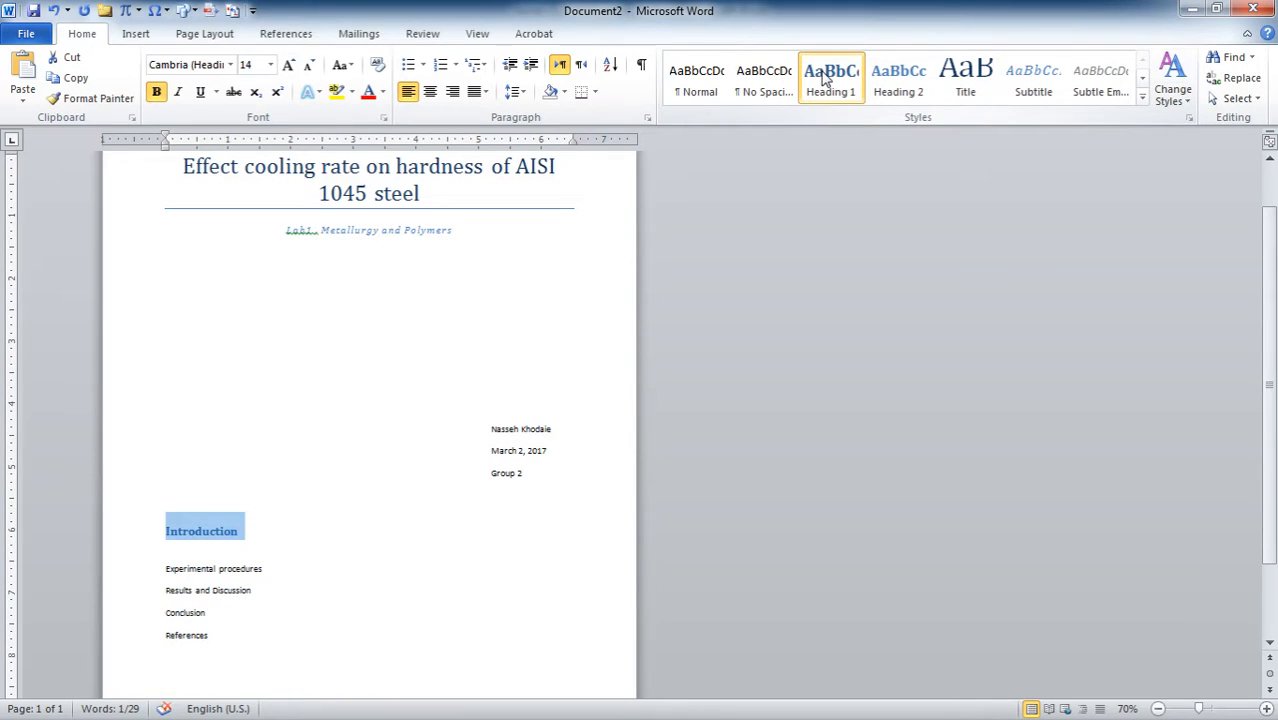
pyautogui.click(252, 536)
pyautogui.press('Return')
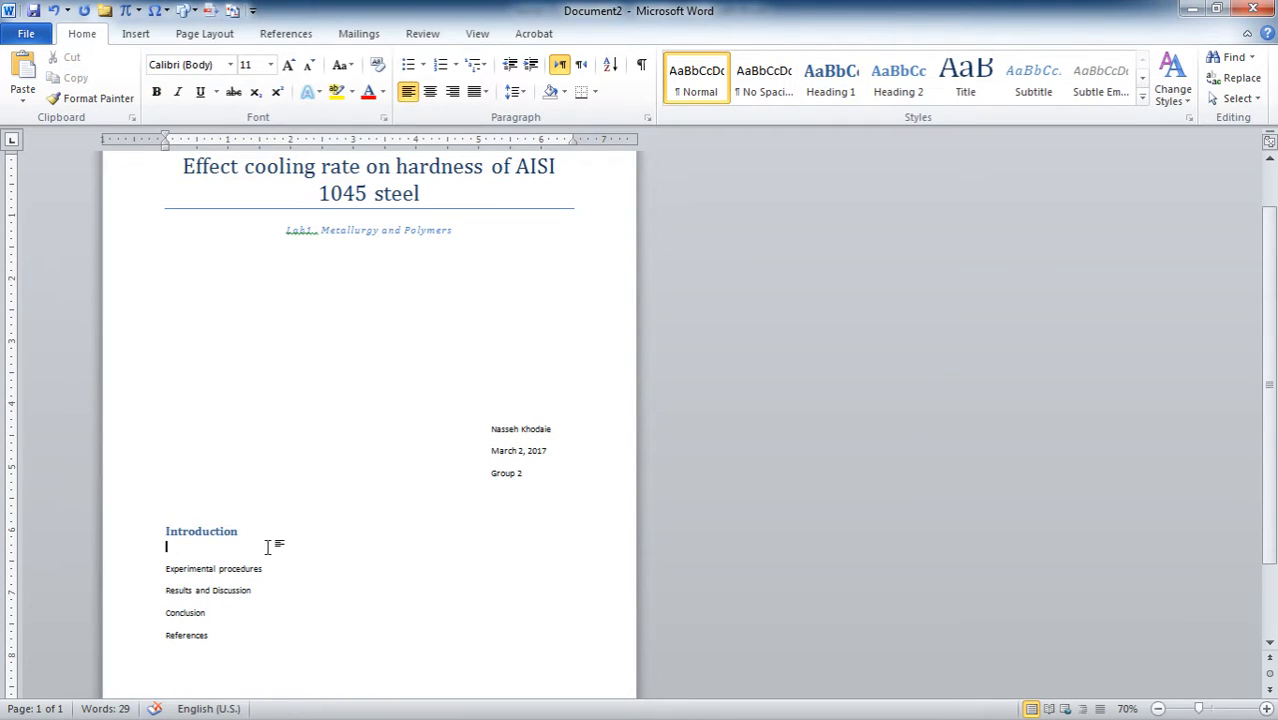
# Insert a new body line directly below the "Introduction" heading, entering and then clearing some filler text.
pyautogui.press('Up')
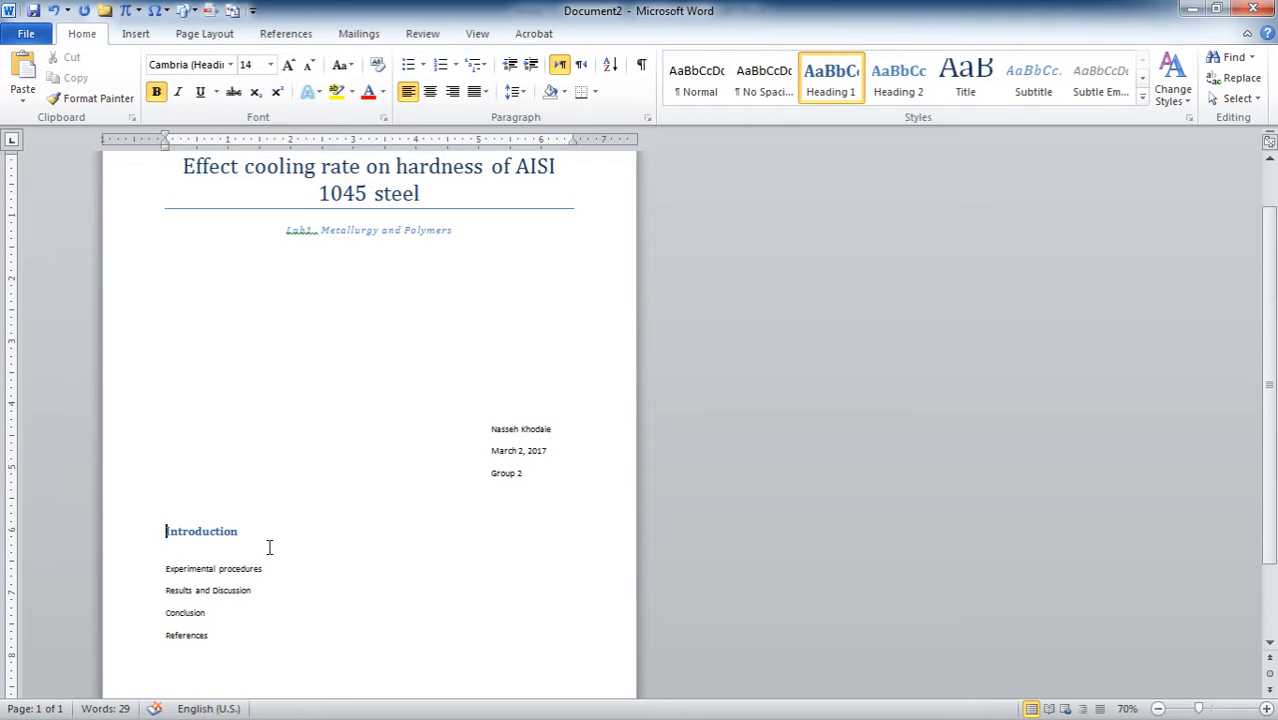
pyautogui.press('End')
pyautogui.press('Return')
pyautogui.write('jhgsdfhg')
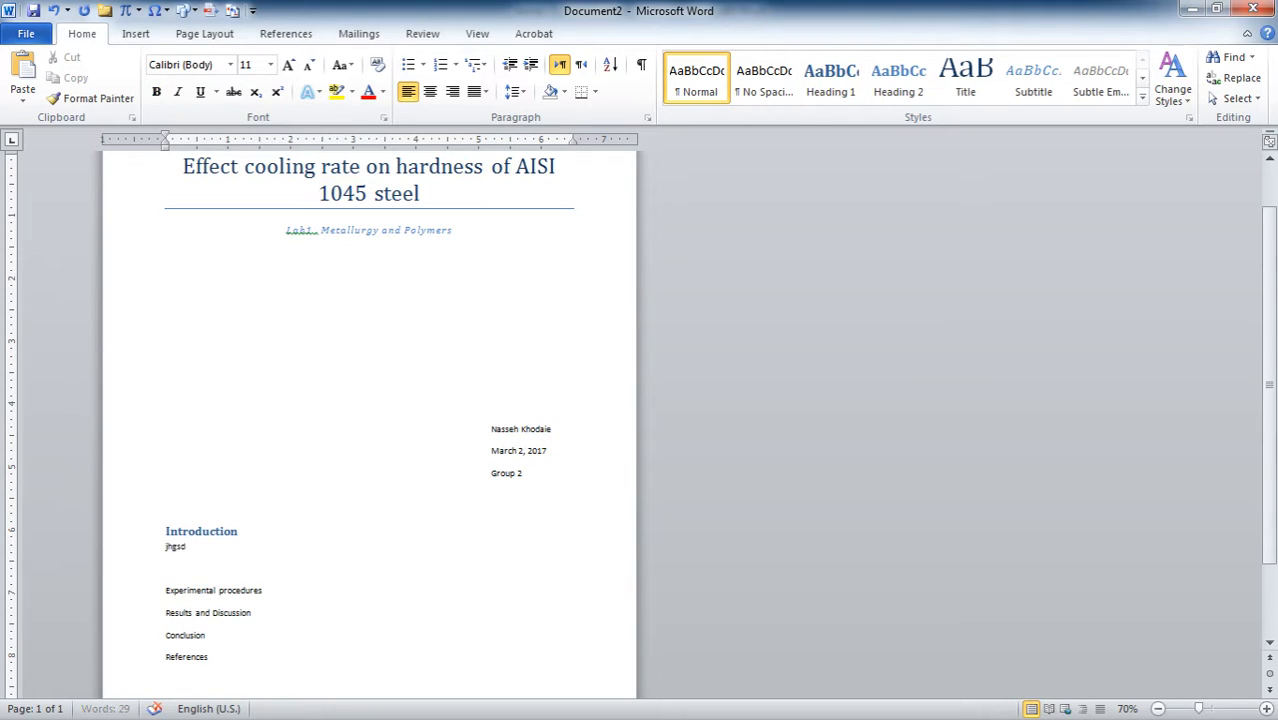
pyautogui.press('BackSpace')
pyautogui.press('BackSpace')
pyautogui.press('BackSpace')
# Write "Some general information about the experiment and the material being tested" on the blank line below the "Introduction" heading.
pyautogui.keyDown('ctrl'); pyautogui.scroll(5, 258, 550); pyautogui.keyUp('ctrl')
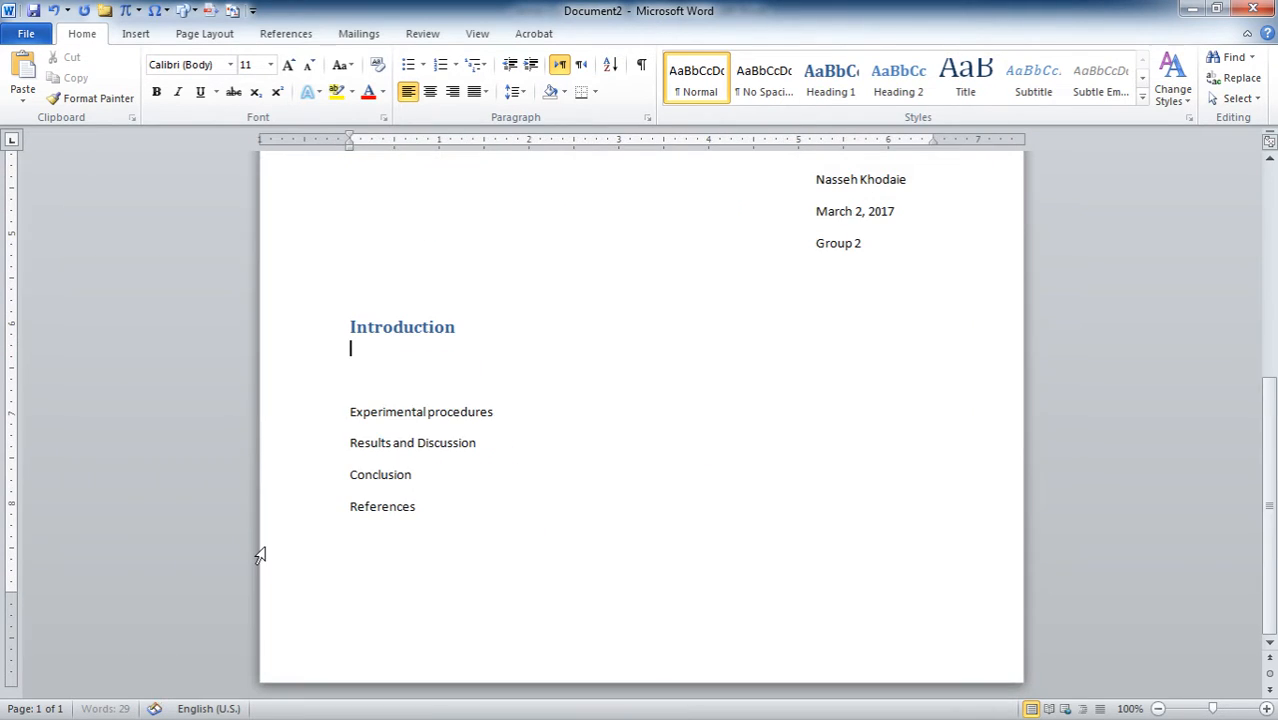
pyautogui.write('Some gener')
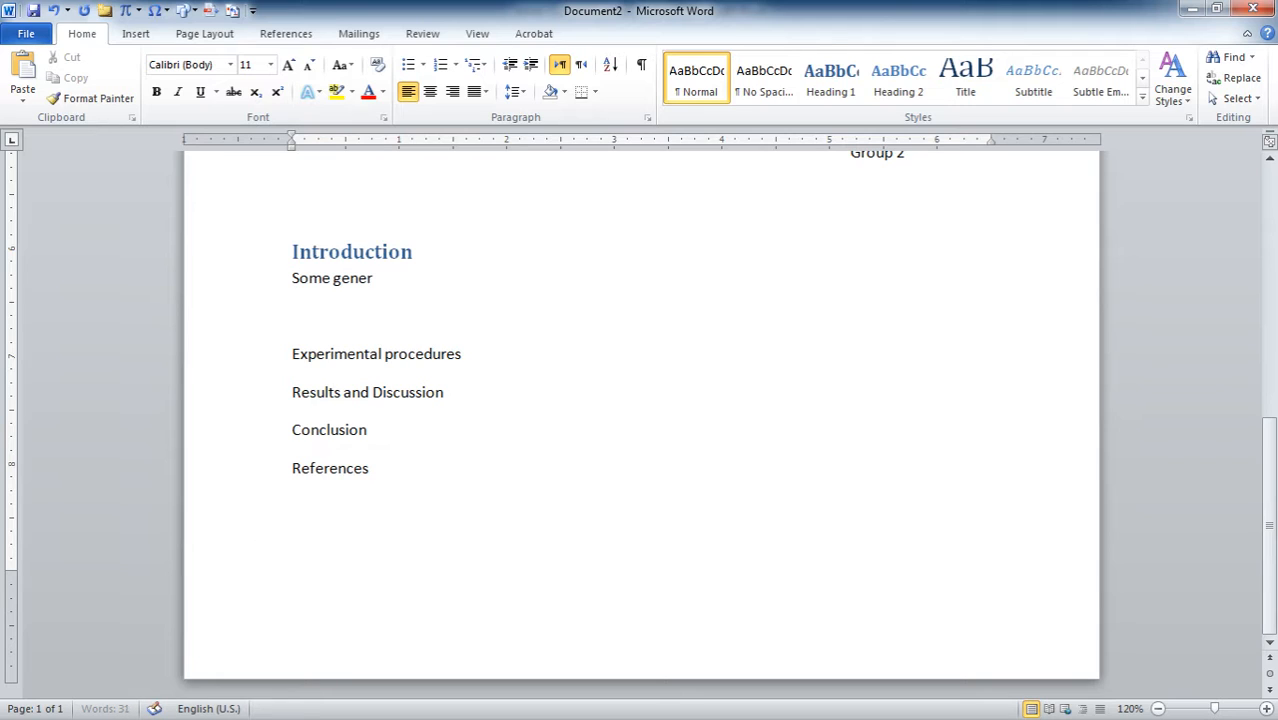
pyautogui.write('al information')
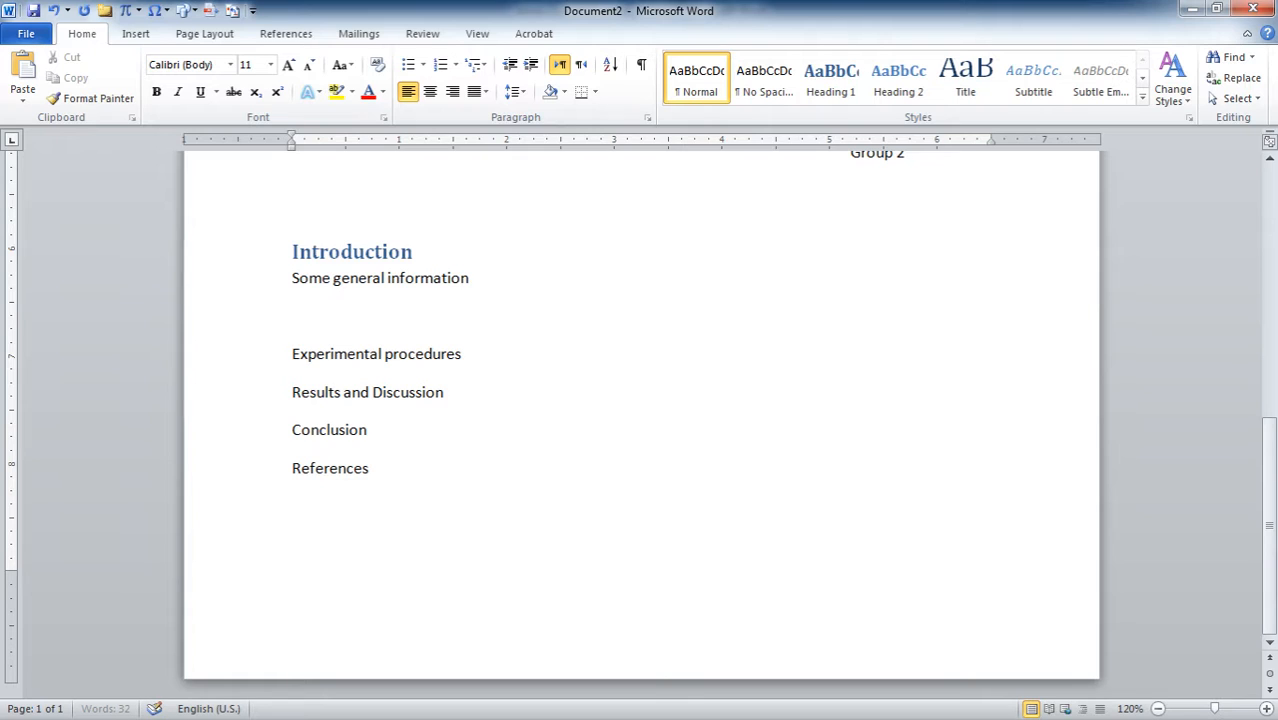
pyautogui.write(' a')
pyautogui.write('bo')
pyautogui.write('ut hte')
pyautogui.press('BackSpace')
pyautogui.press('BackSpace')
pyautogui.press('BackSpace')
pyautogui.write('the experime')
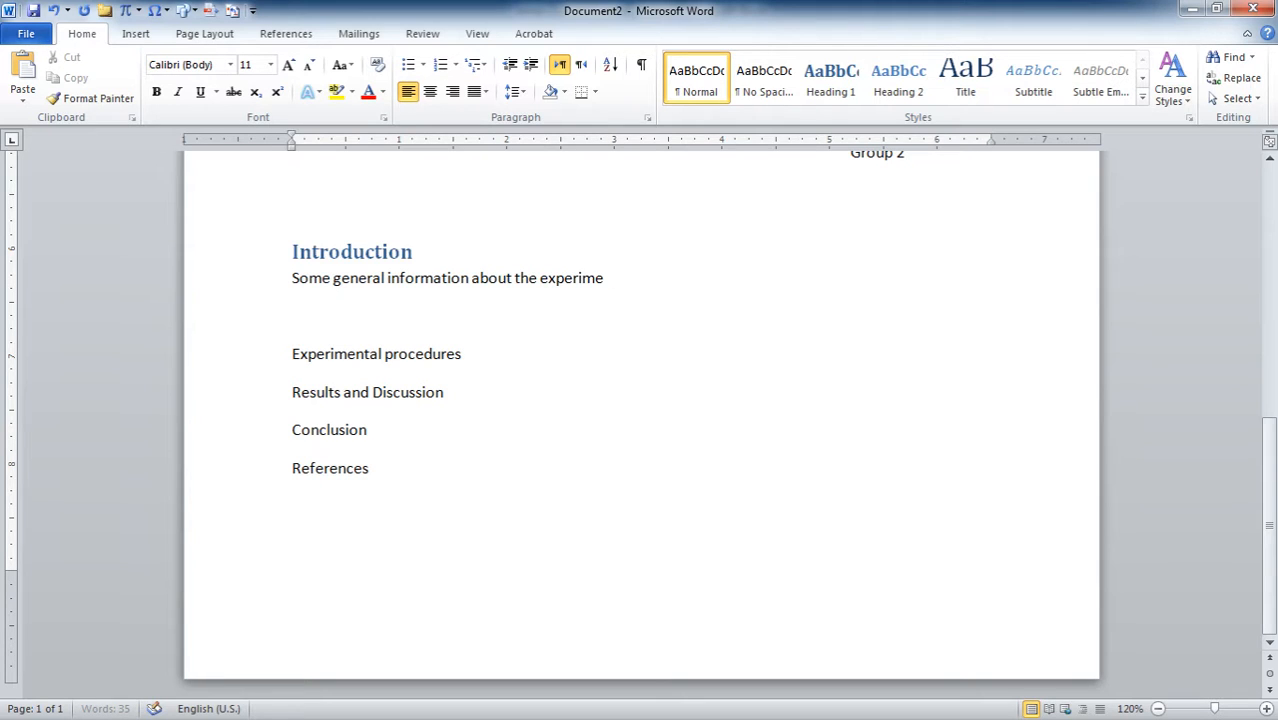
pyautogui.write('nt and the ma')
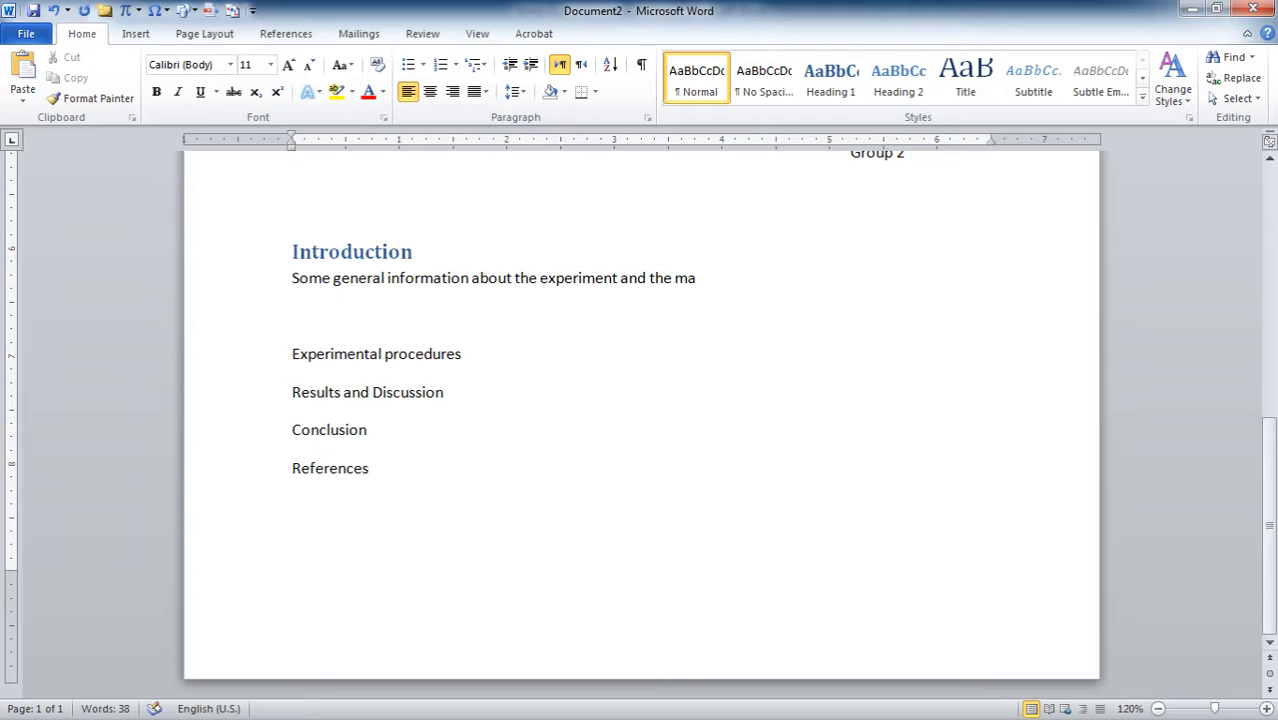
pyautogui.write('terial being tested')
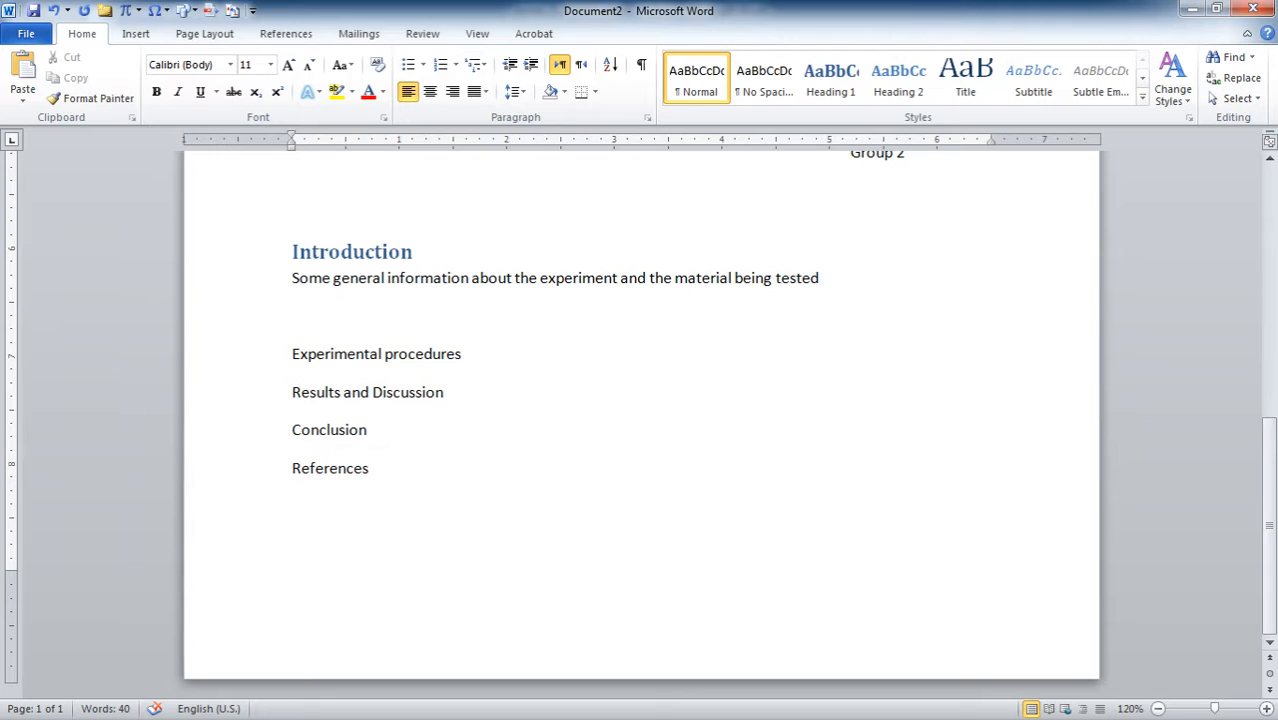
# Add a second introduction paragraph reading "1045 steel is a carbon steel with 0.45% carbon. .....".
pyautogui.press('Return')
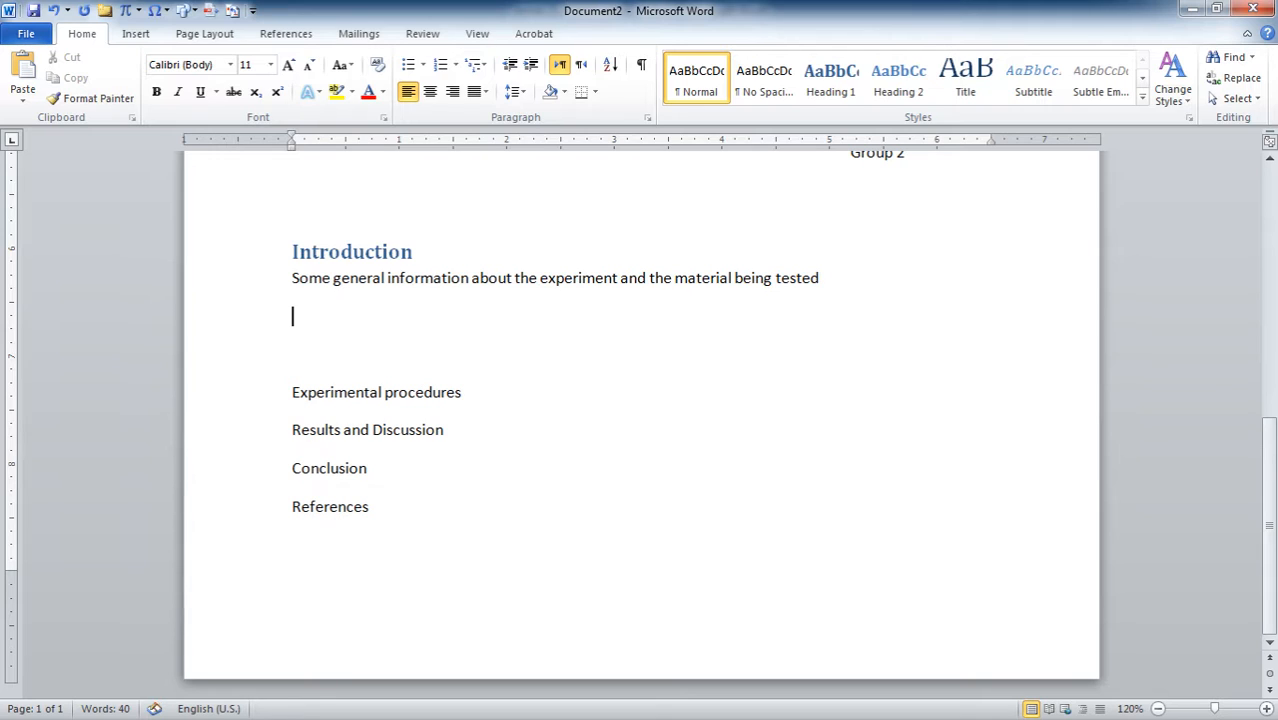
pyautogui.write('1045 steel os')
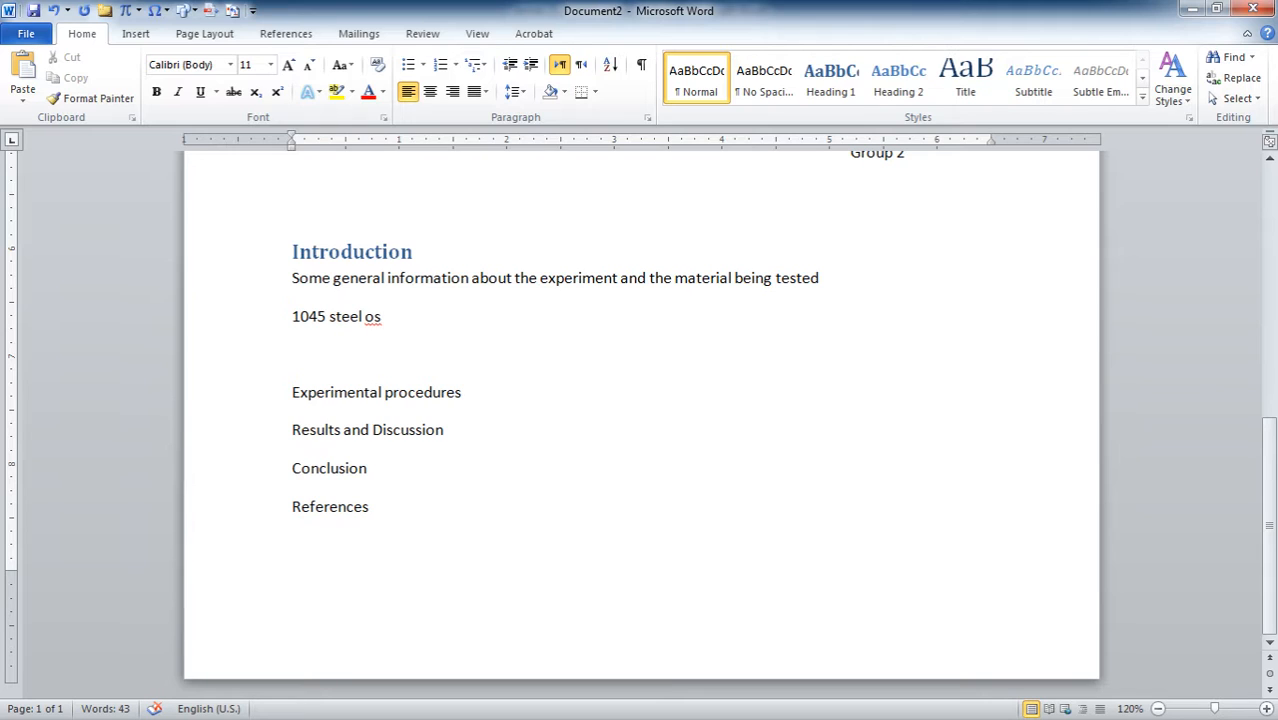
pyautogui.press('BackSpace')
pyautogui.press('BackSpace')
pyautogui.press('BackSpace')
pyautogui.write('is a carbon steek')
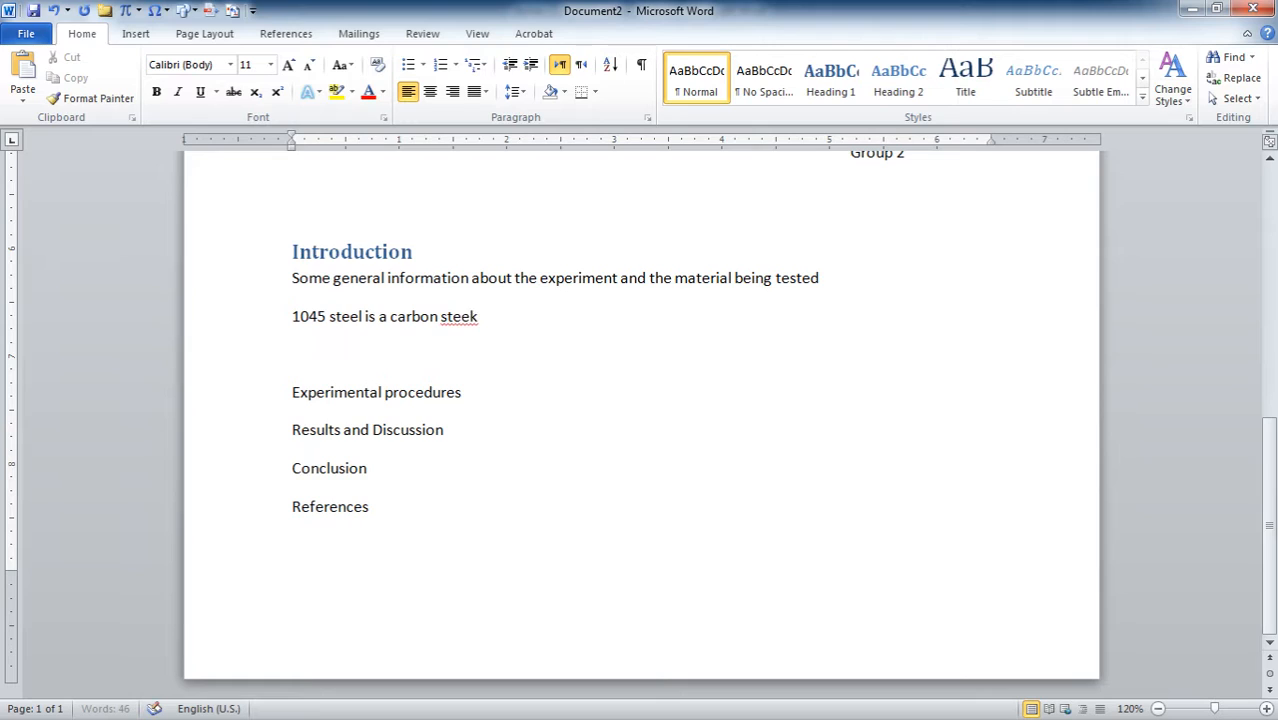
pyautogui.press('BackSpace')
pyautogui.write('l with 0.45')
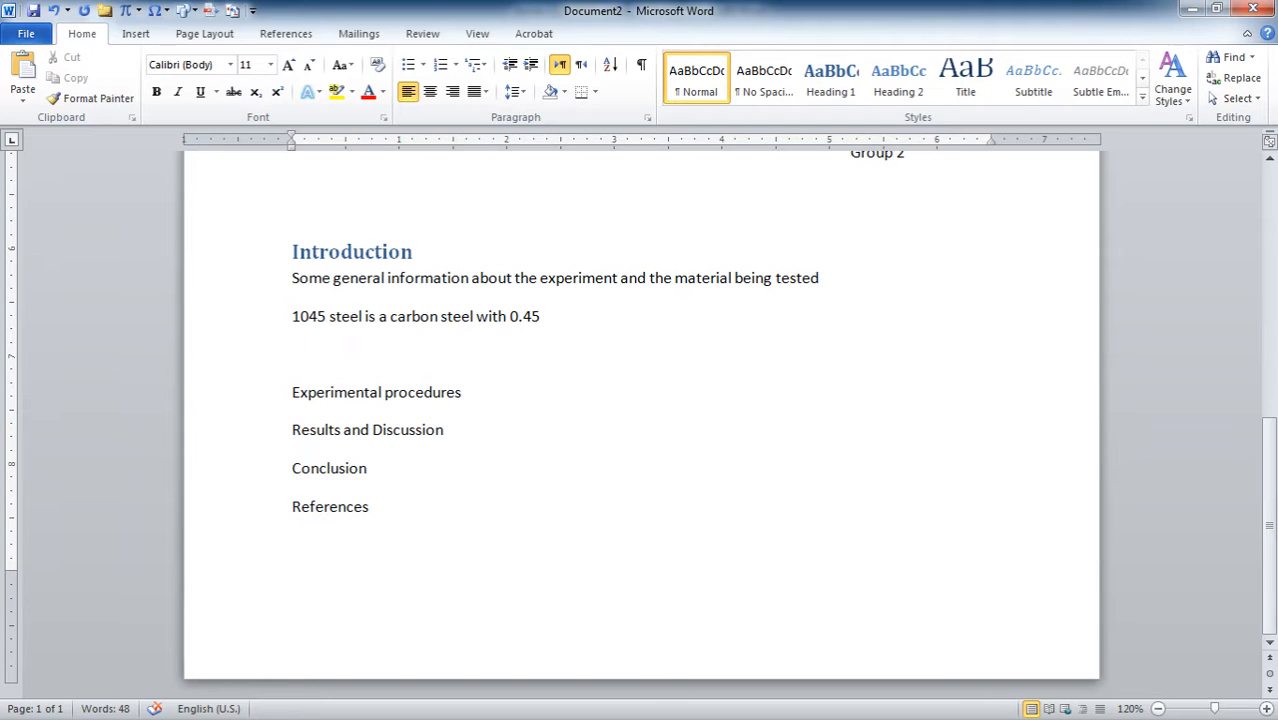
pyautogui.write('% carbon')
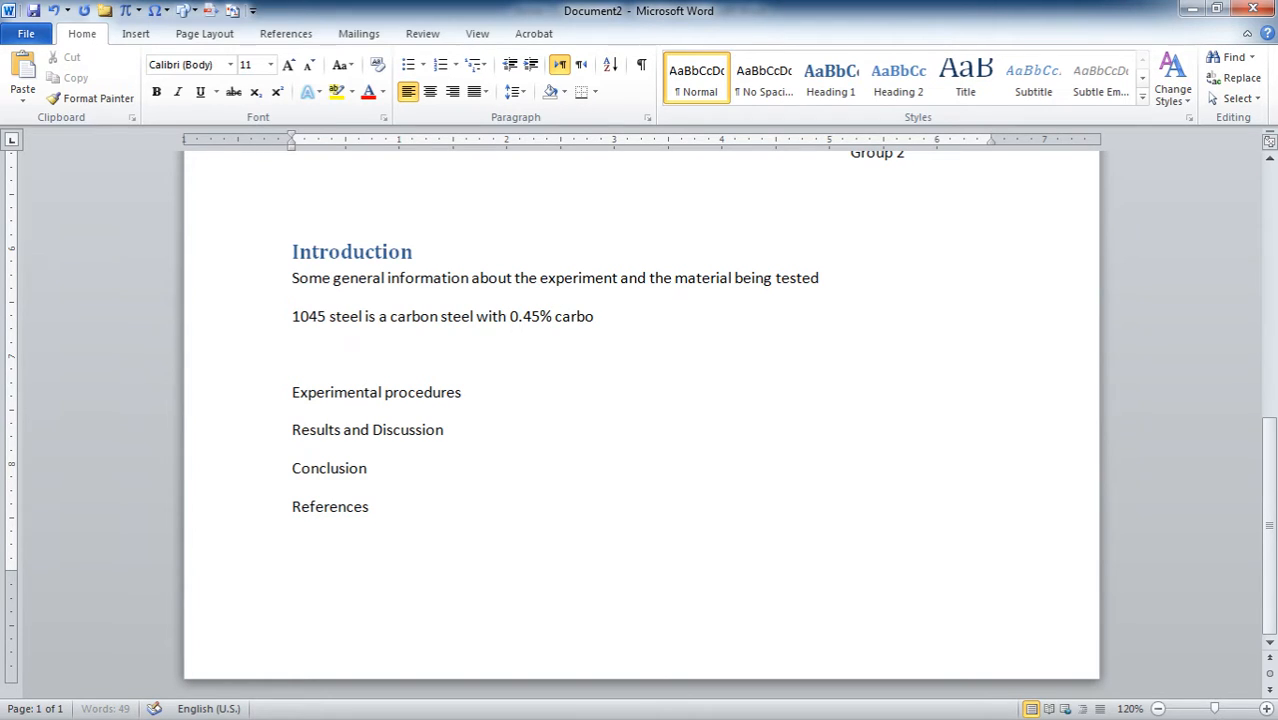
pyautogui.write('. .....')
# Add a third introduction paragraph reading "The effect of cooling rate is", with "cooling" spelled as one word.
pyautogui.press('Return')
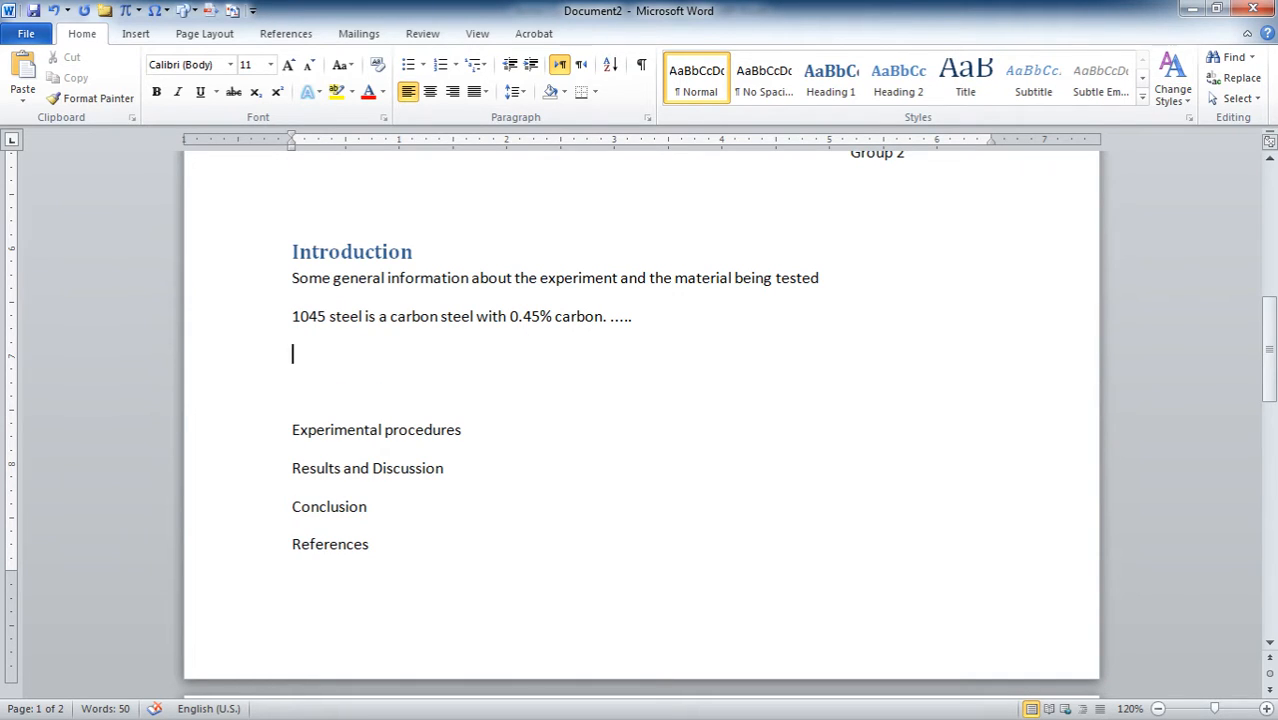
pyautogui.write('The')
pyautogui.press('BackSpace')
pyautogui.write('effect of c')
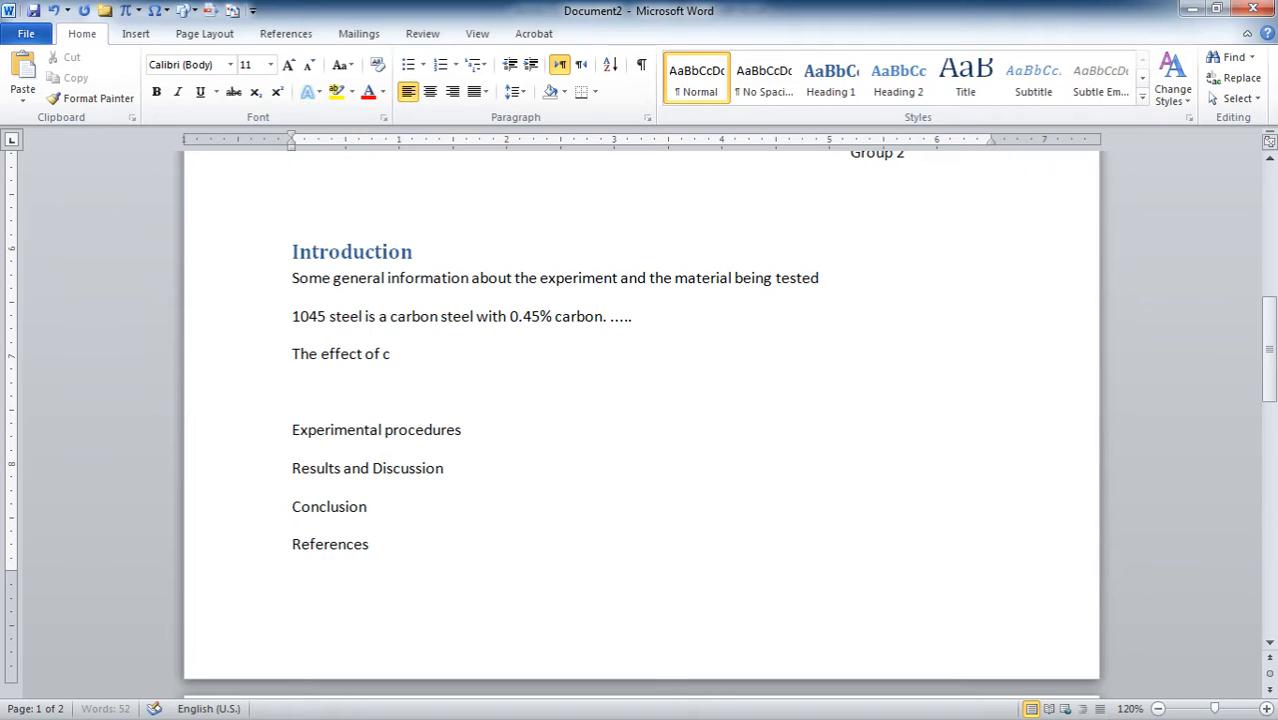
pyautogui.write('oolin g rate is')
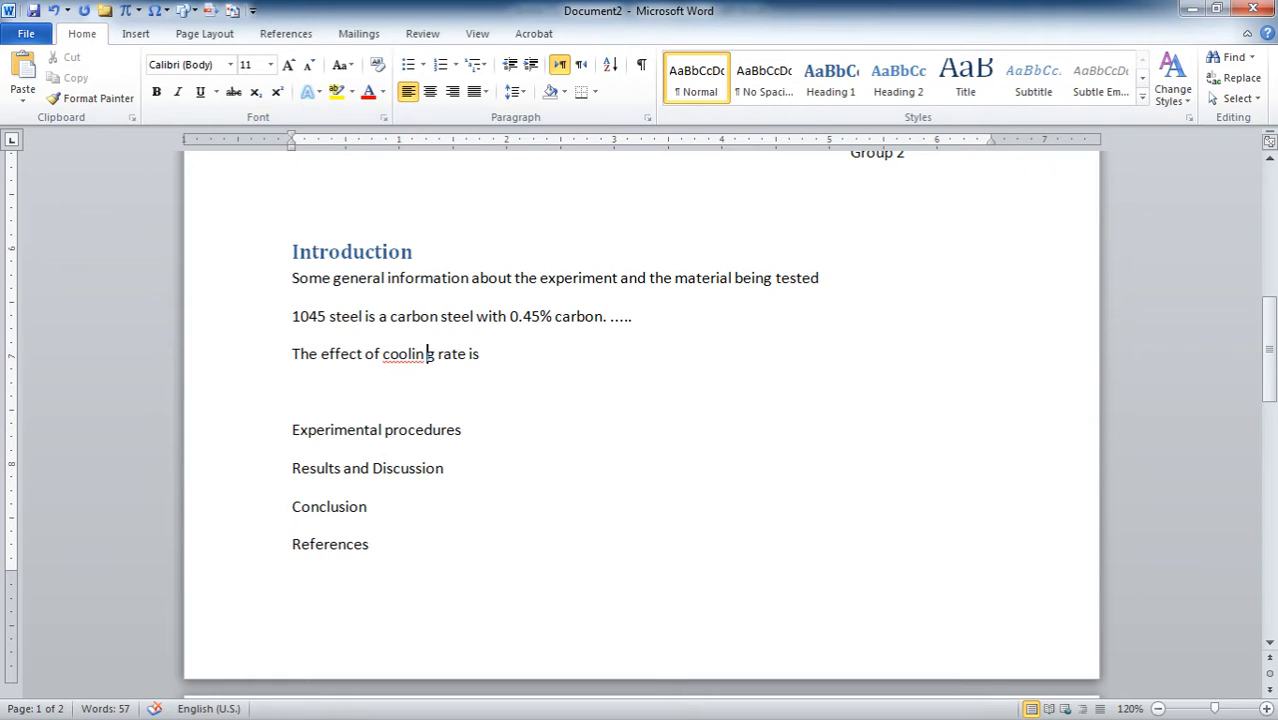
pyautogui.press('BackSpace')
pyautogui.press('Right')
pyautogui.press('Right')
pyautogui.press('Right')
pyautogui.press('Right')
pyautogui.press('Right')
pyautogui.press('Right')
pyautogui.press('Right')
pyautogui.press('Right')
pyautogui.press('Right')
pyautogui.press('Right')
pyautogui.press('Right')
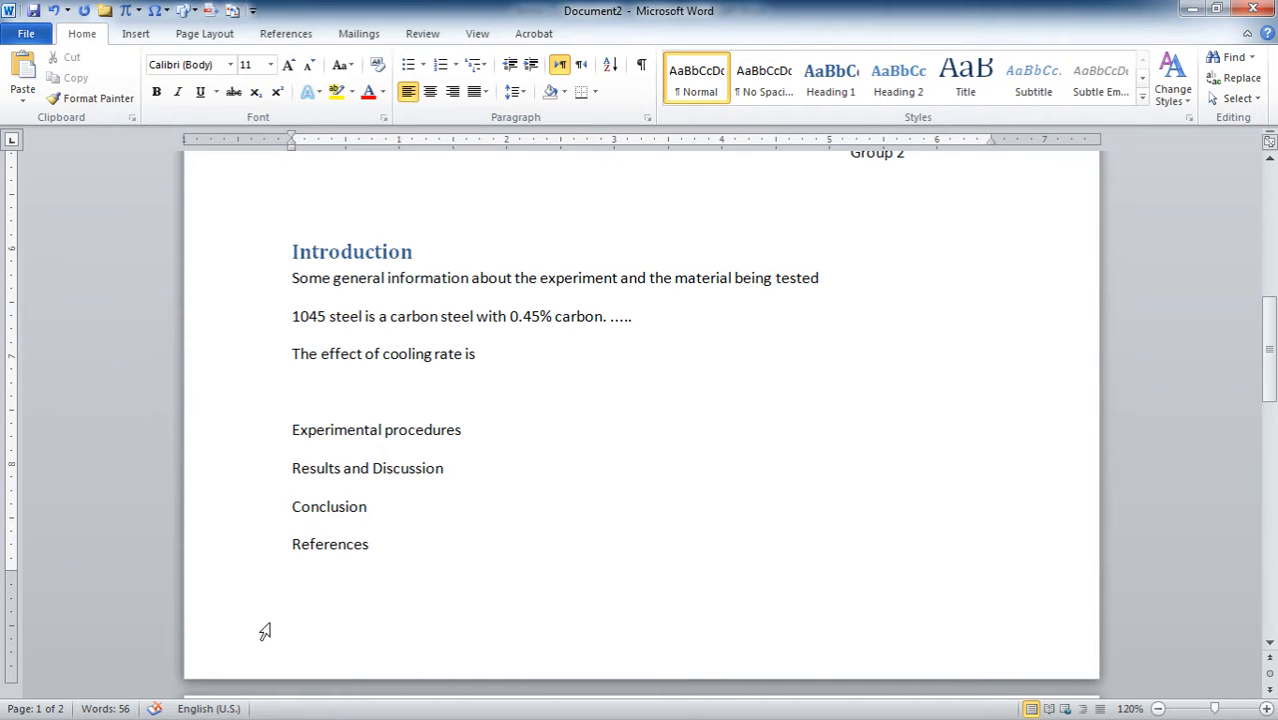
# Select the "Introduction" heading and the report title in turn to check which styles they use.
pyautogui.scroll(5, 440, 432)
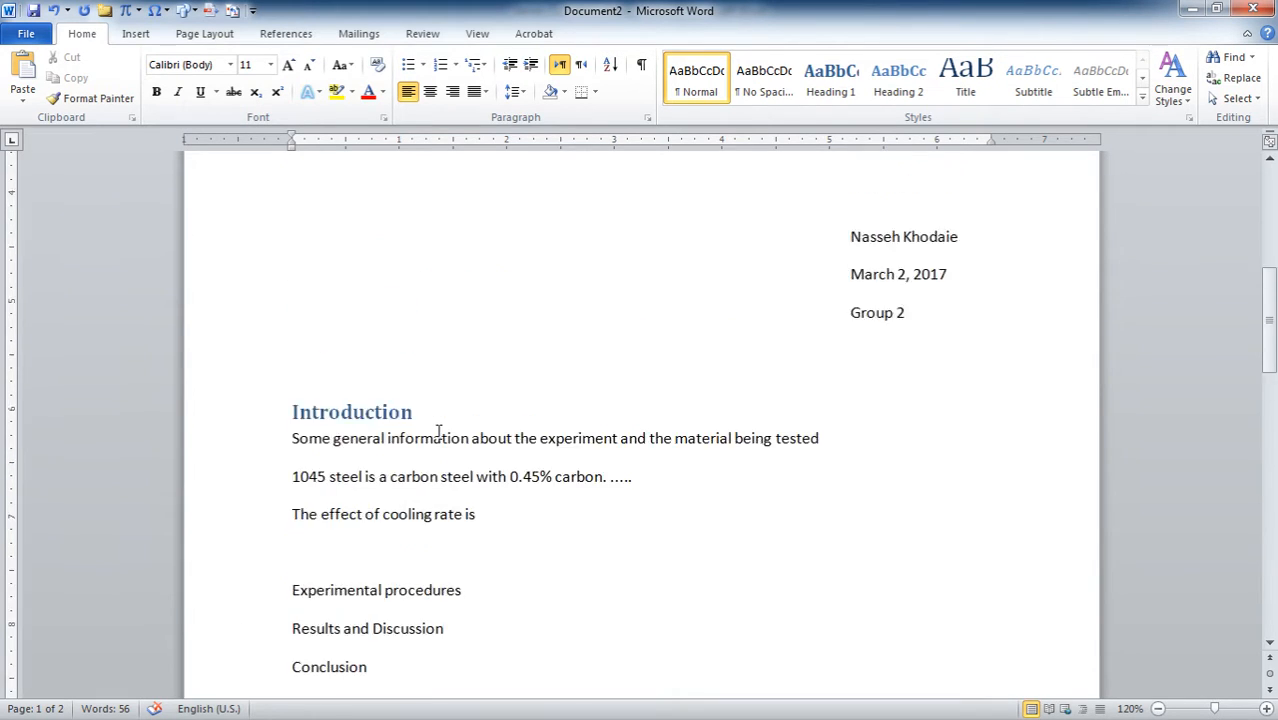
pyautogui.doubleClick(360, 572)
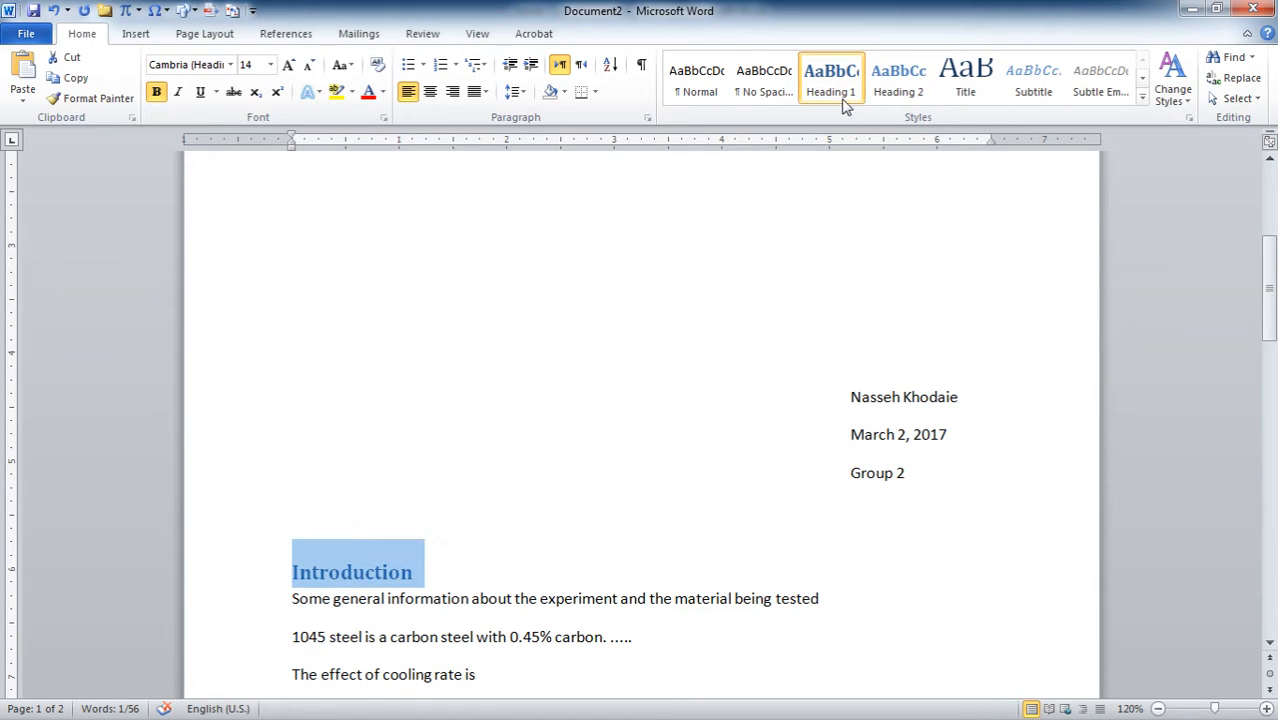
pyautogui.scroll(5, 853, 200)
pyautogui.click(677, 302)
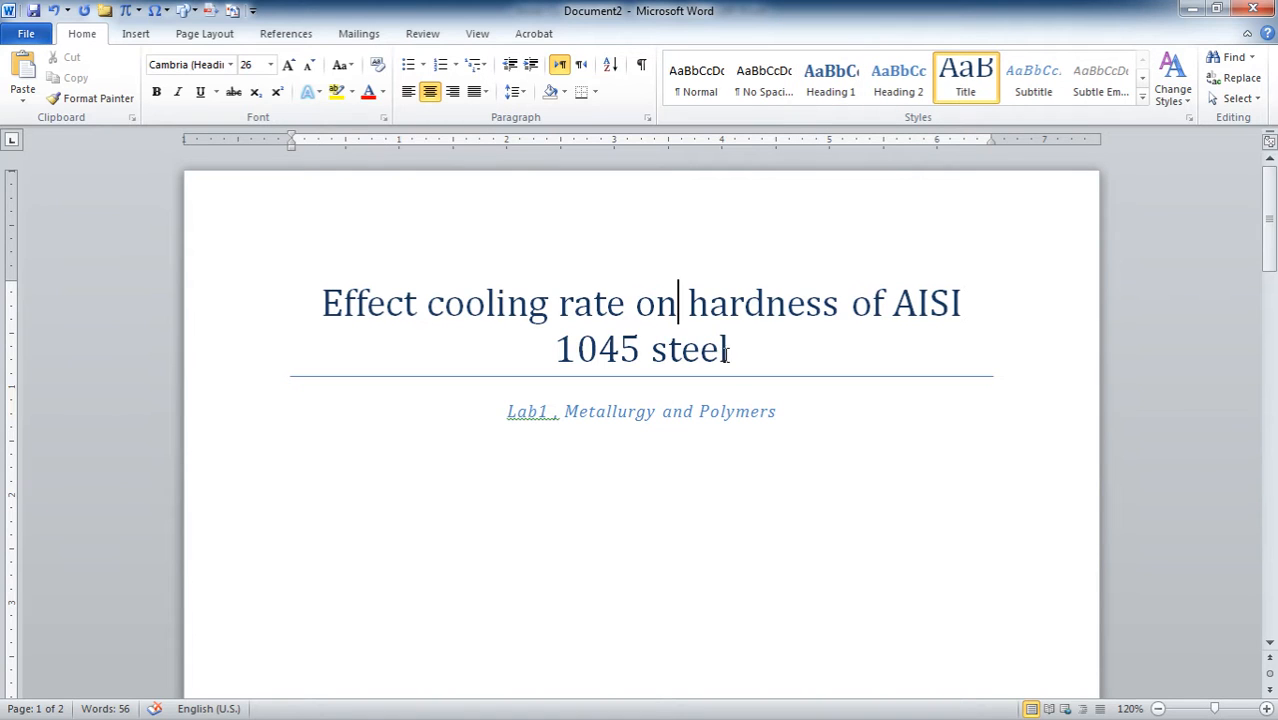
pyautogui.moveTo(728, 352); pyautogui.dragTo(346, 310)
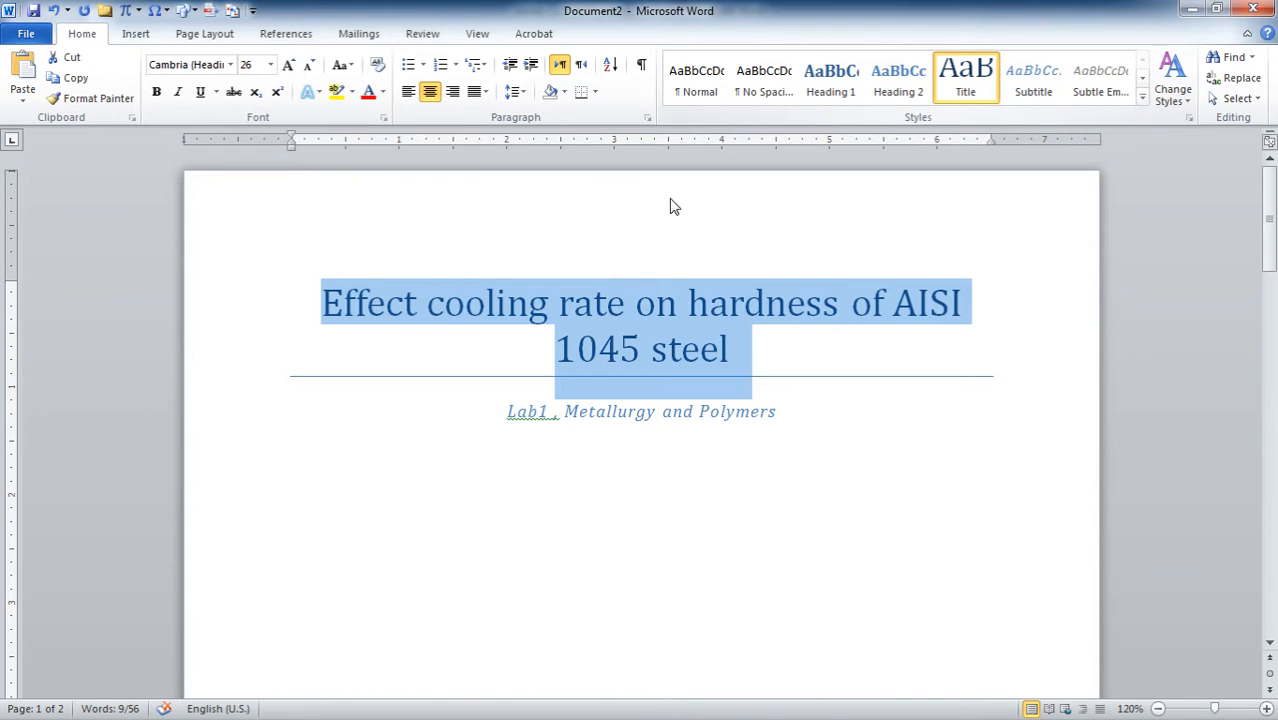
# Show the Navigation Pane and clear the selection of the report title.
pyautogui.click(477, 36)
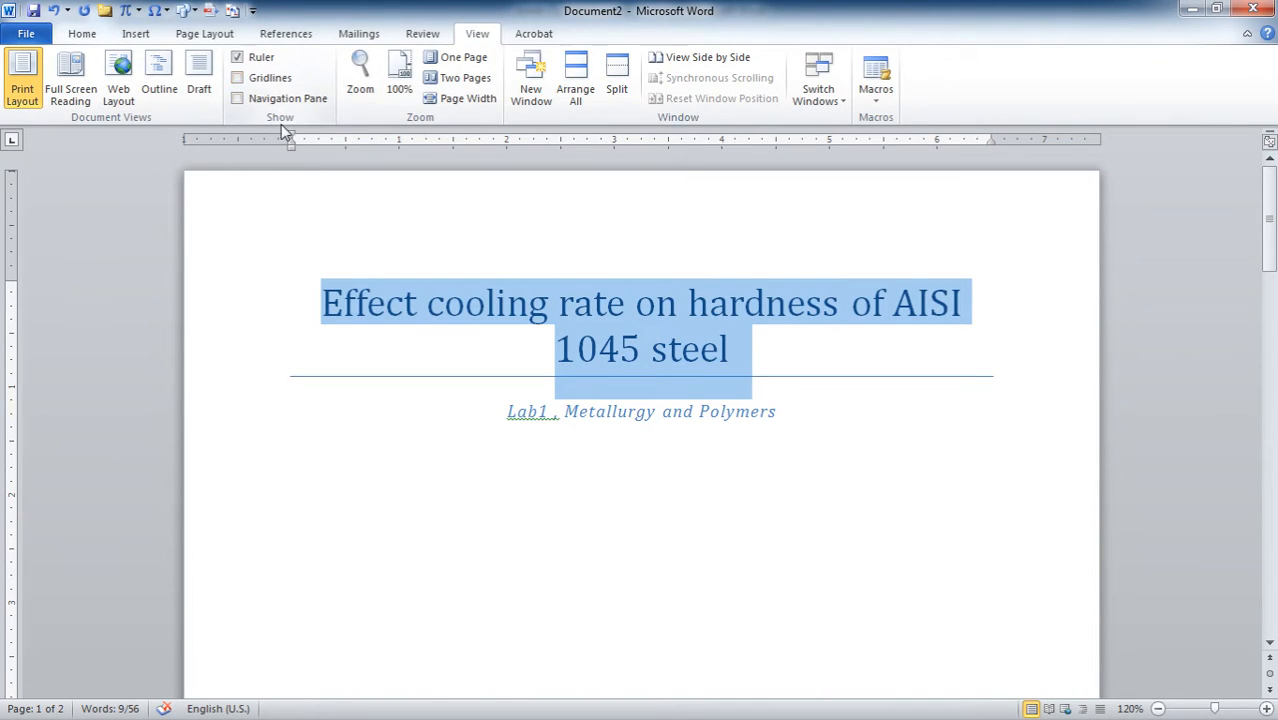
pyautogui.click(243, 101)
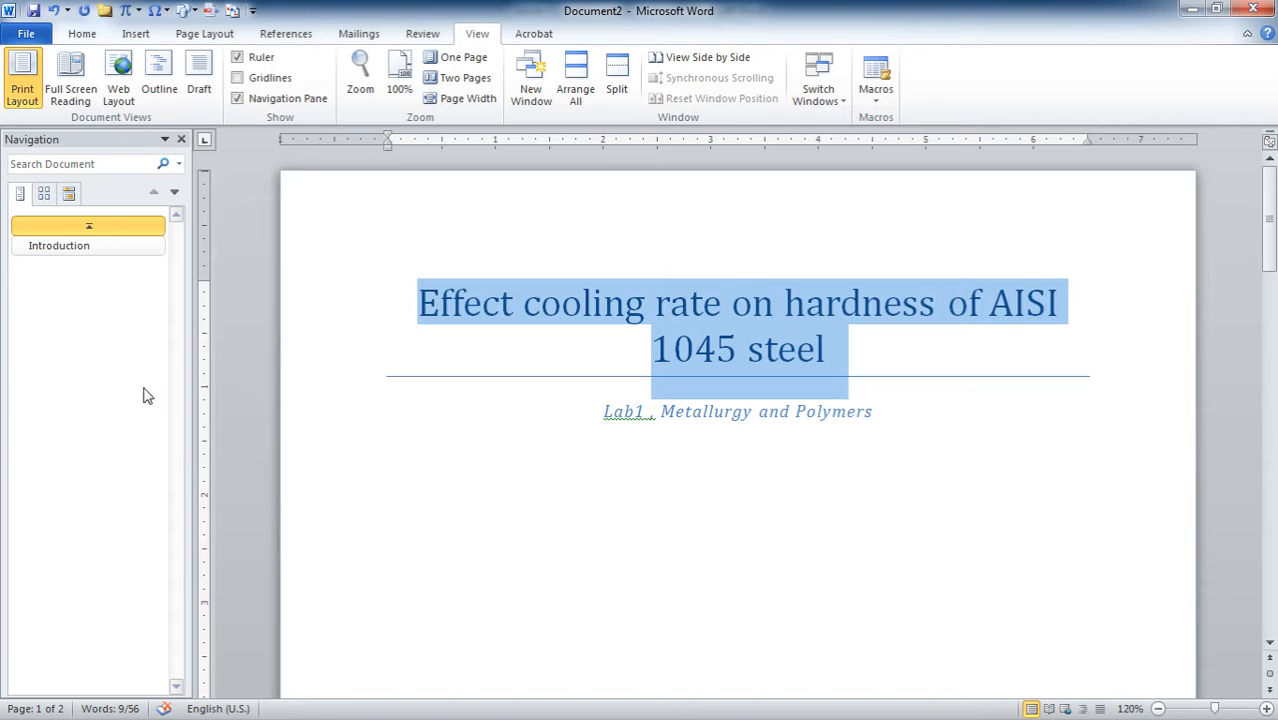
pyautogui.click(650, 542)
# Apply the Heading 1 style to "Experimental procedures" and insert a blank line below it.
pyautogui.scroll(-8, 685, 505)
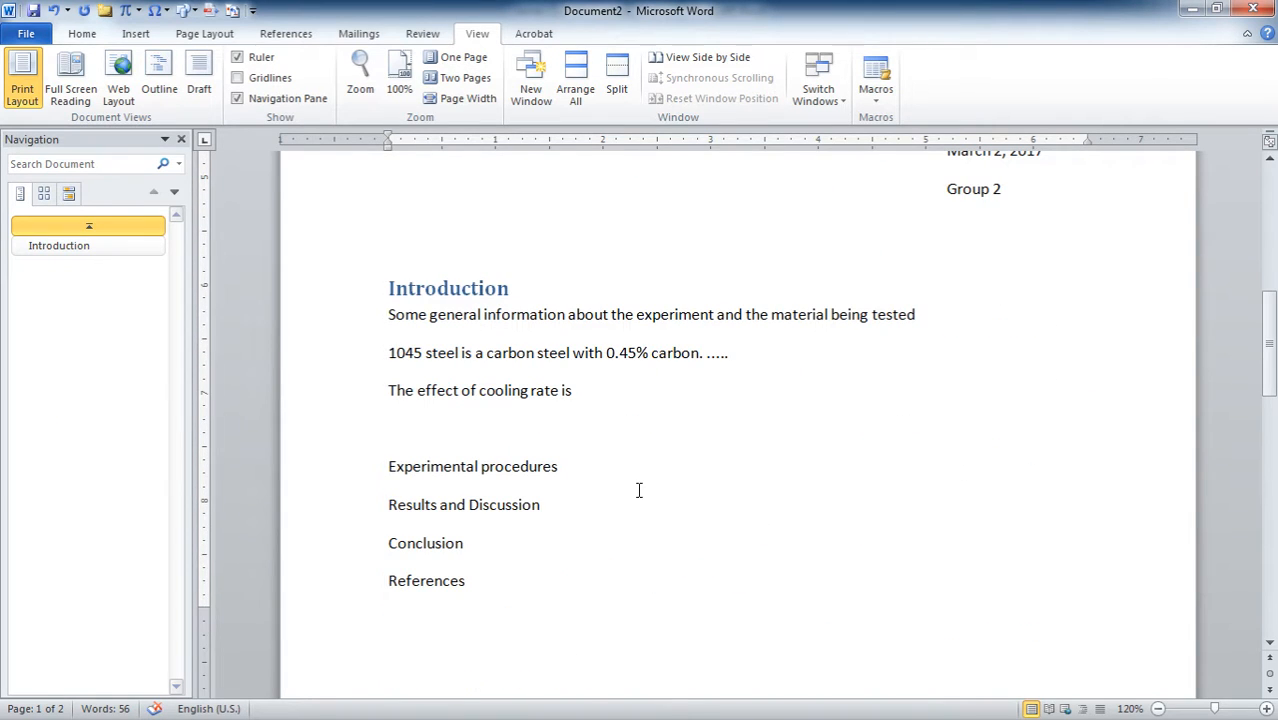
pyautogui.tripleClick(426, 472)
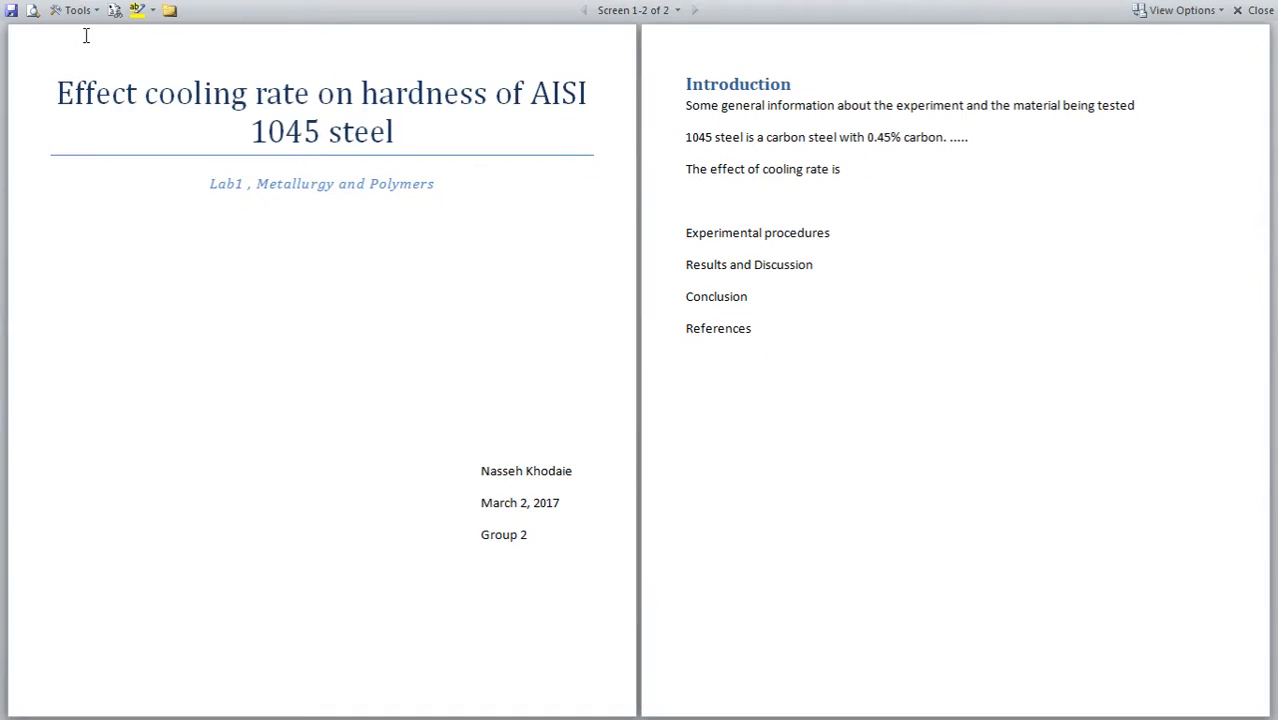
pyautogui.press('Escape')
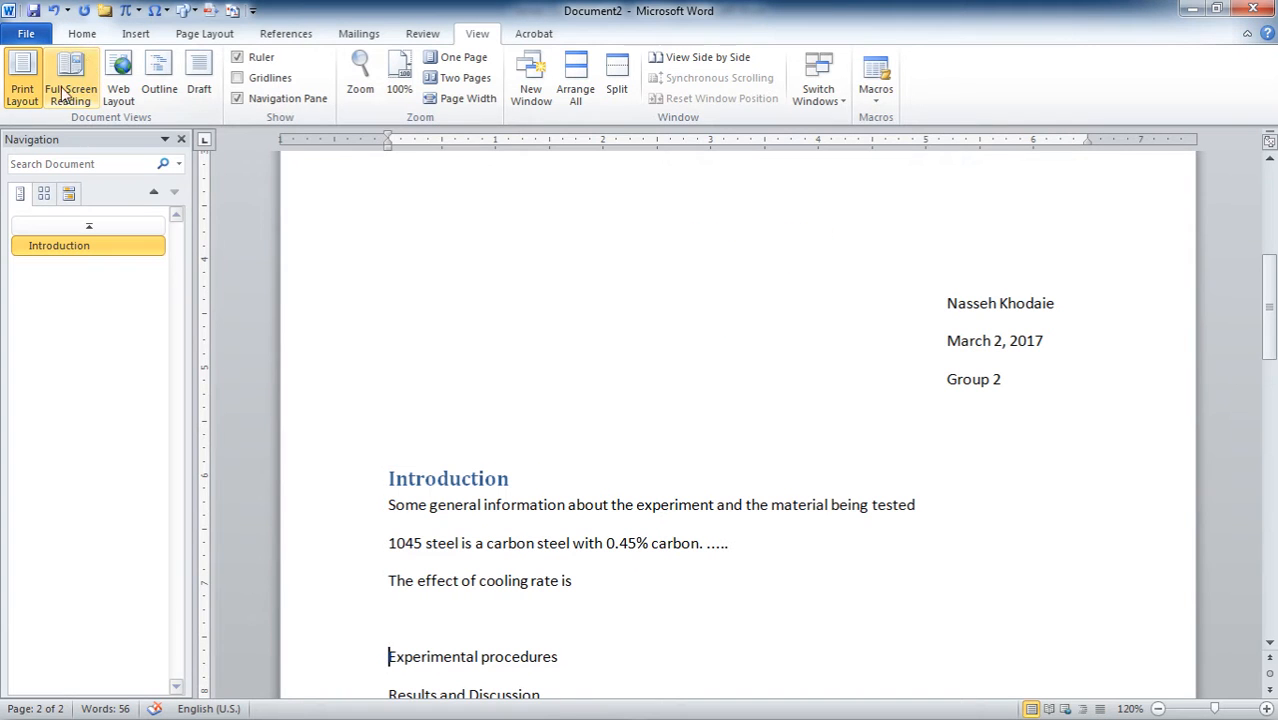
pyautogui.click(104, 34)
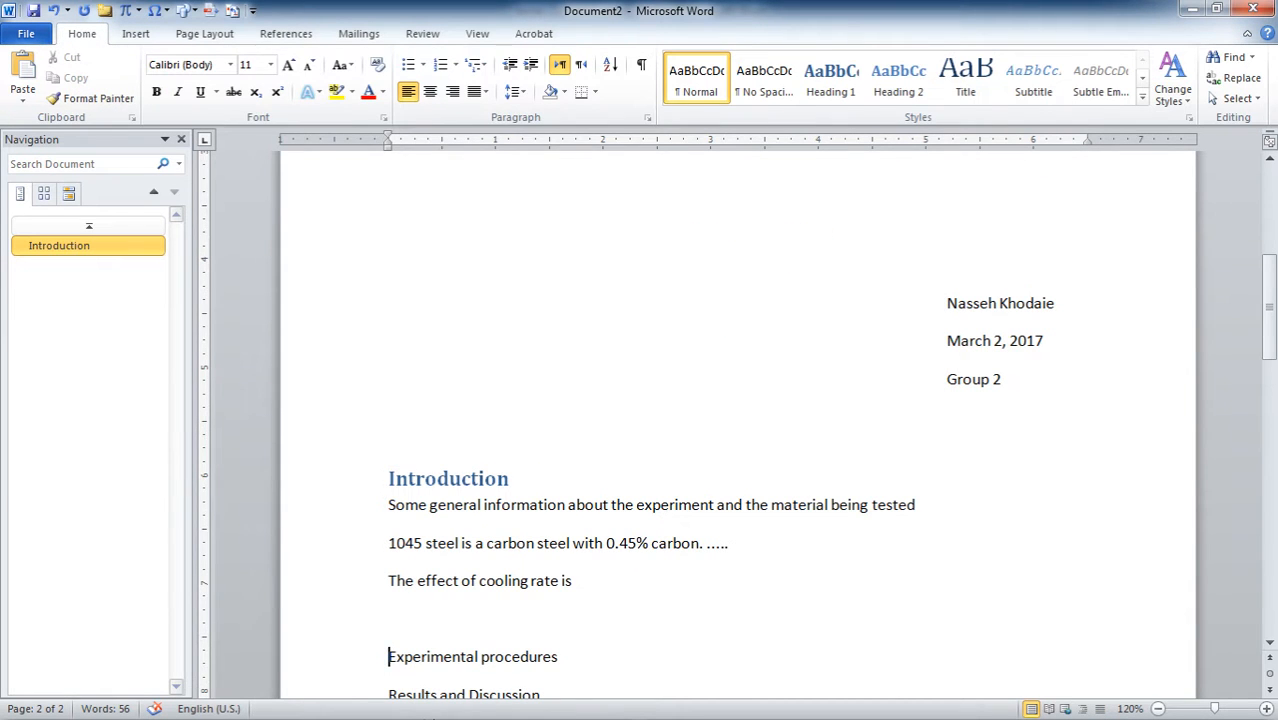
pyautogui.tripleClick(462, 660)
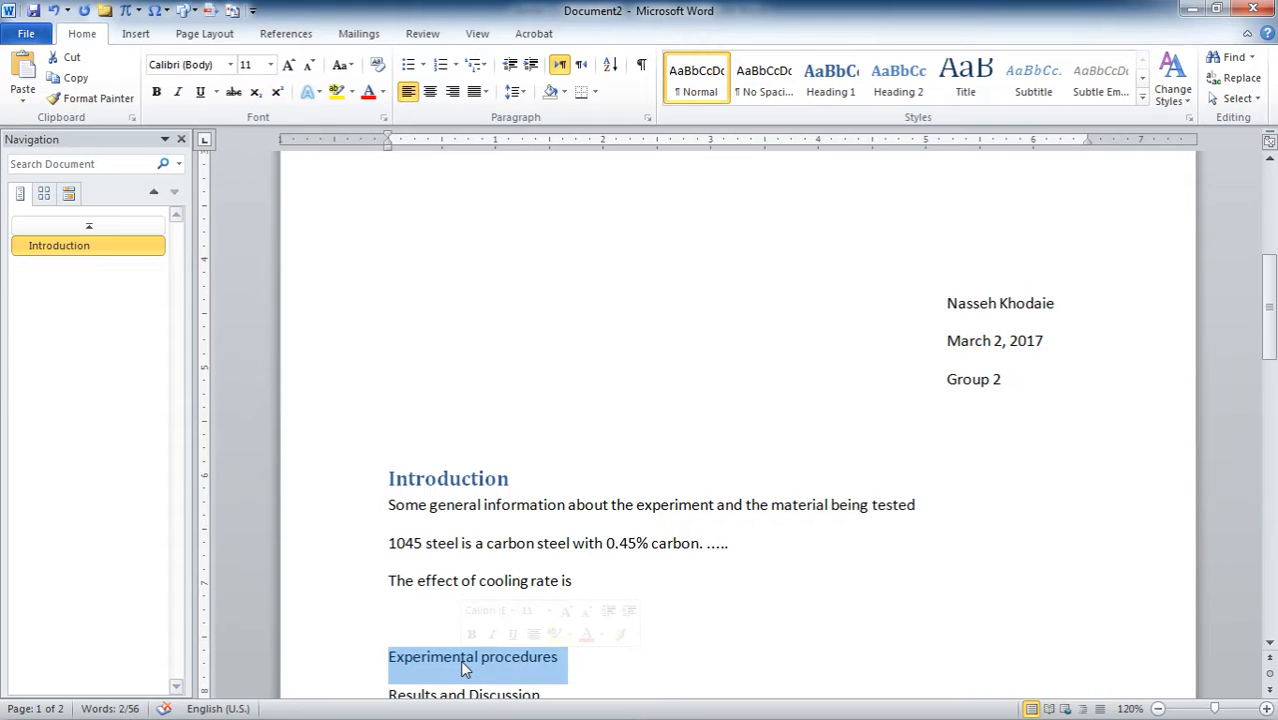
pyautogui.click(830, 82)
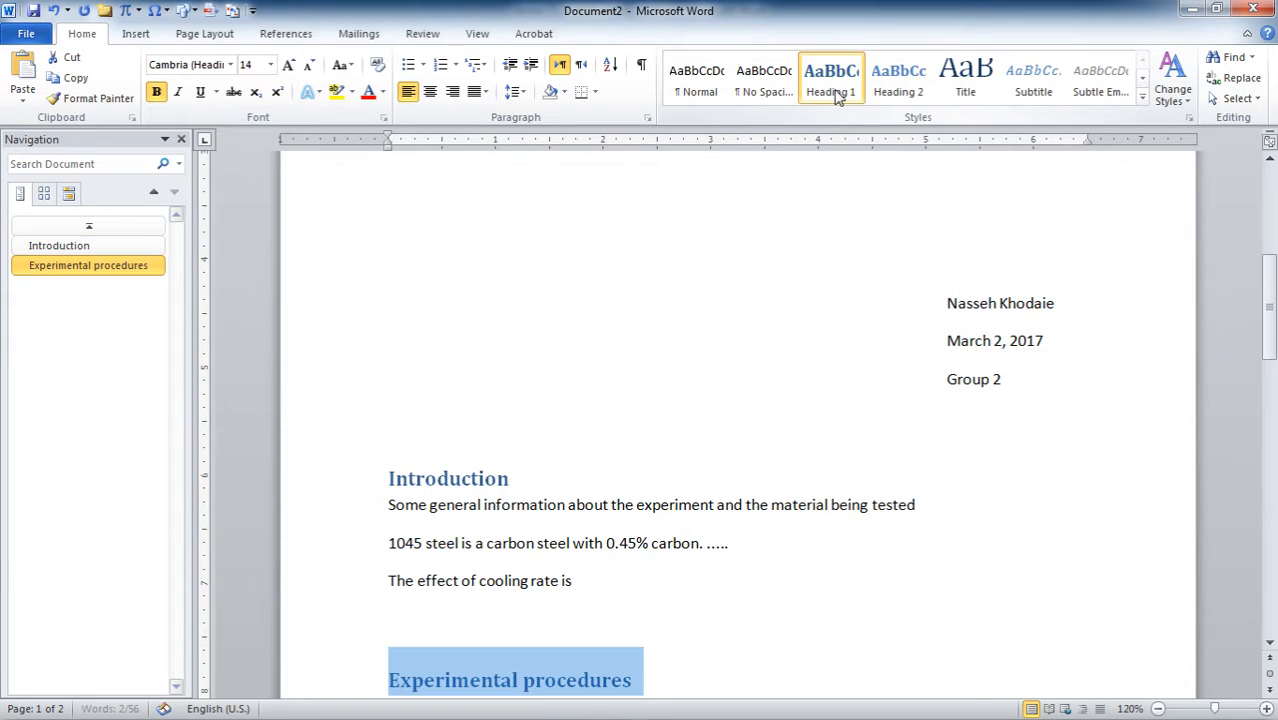
pyautogui.scroll(-3, 396, 415)
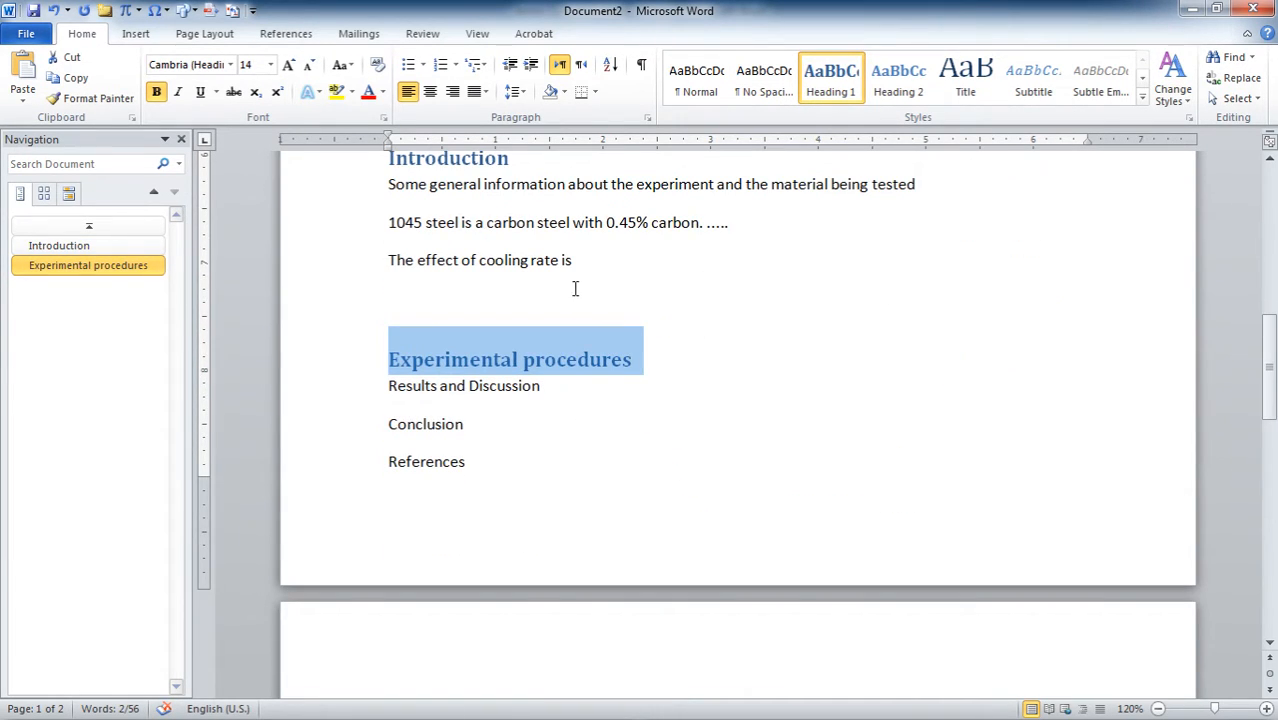
pyautogui.click(656, 361)
pyautogui.press('Return')
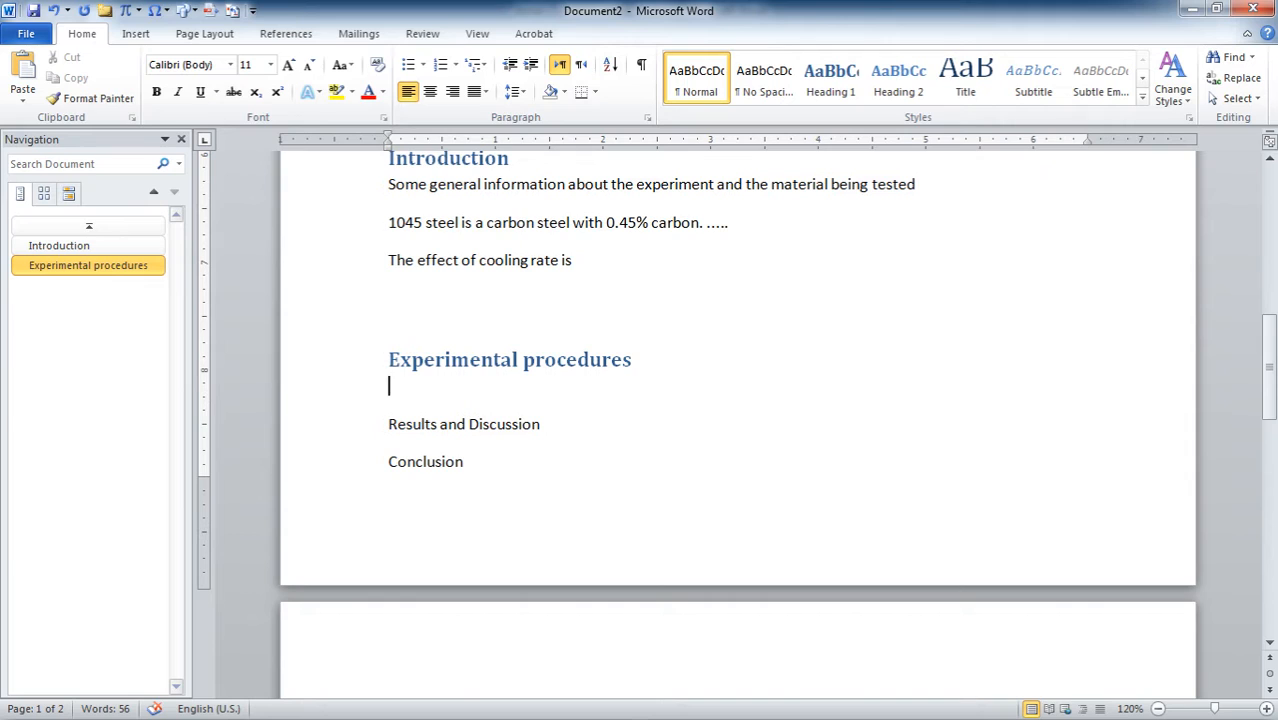
# Apply the Heading 1 style to "Results and Discussion" and insert a blank line below that heading.
pyautogui.tripleClick(444, 426)
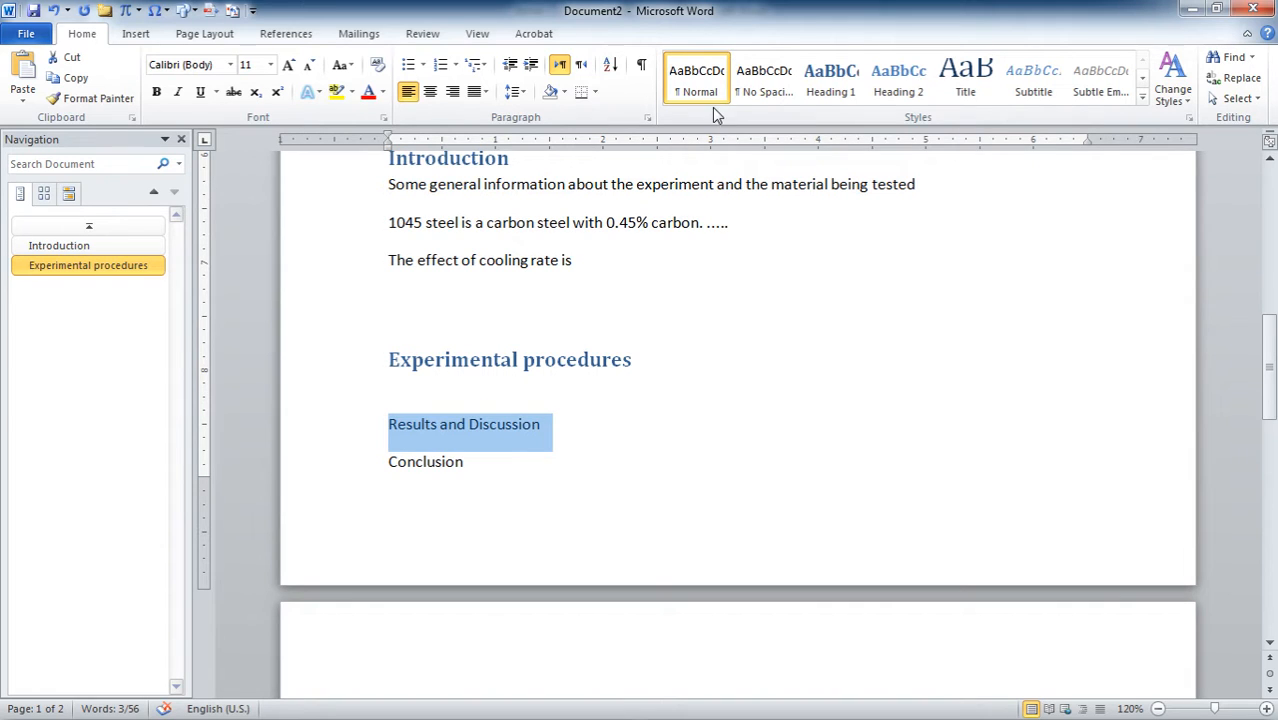
pyautogui.click(855, 93)
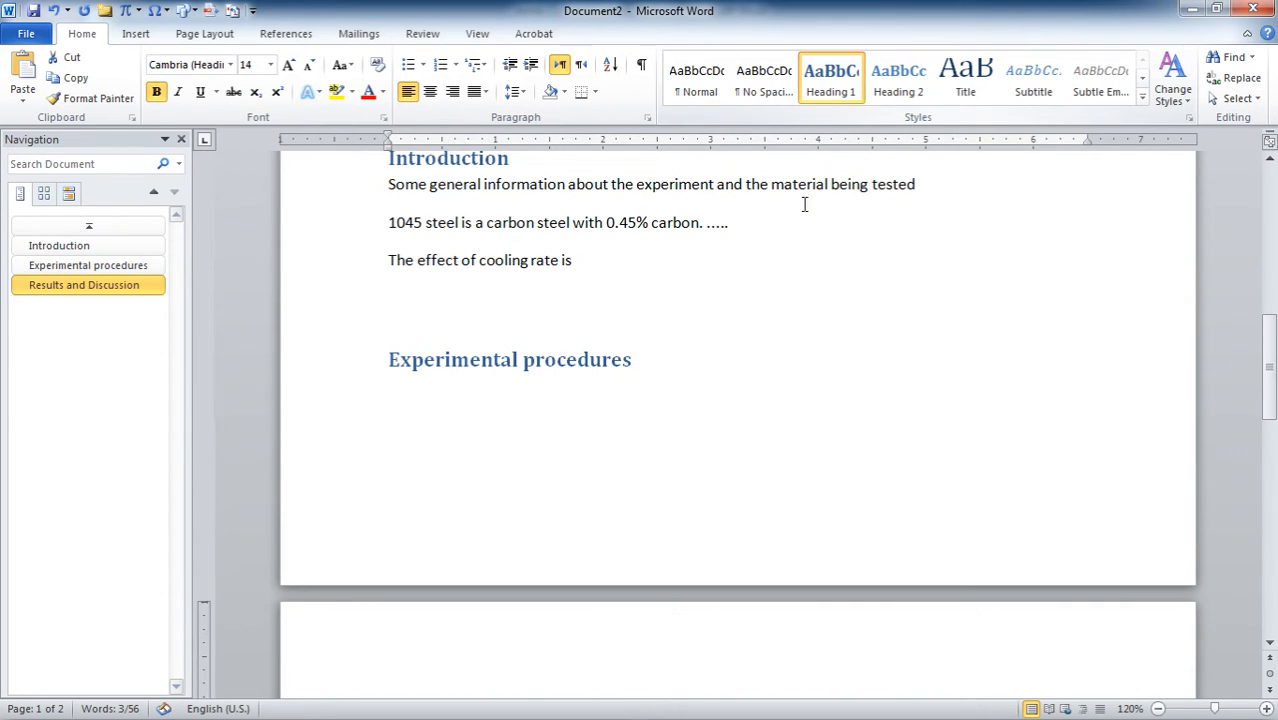
pyautogui.scroll(-5, 700, 300)
pyautogui.click(651, 298)
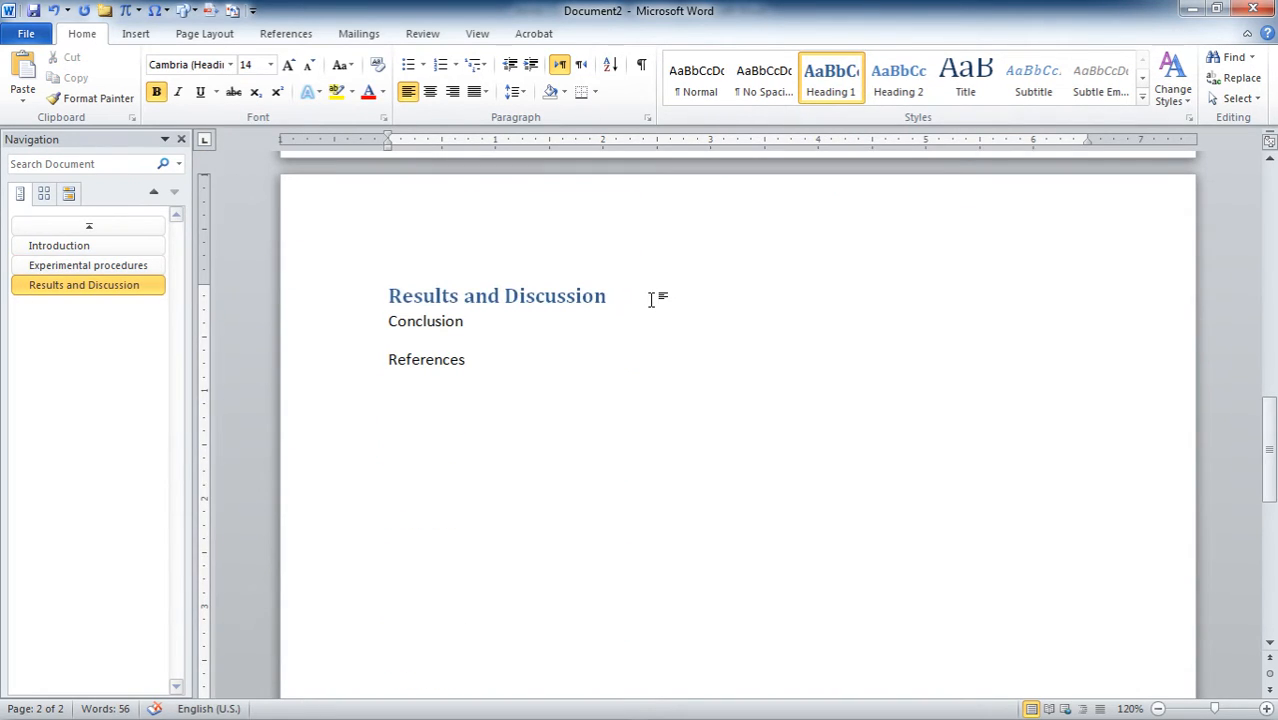
pyautogui.press('Return')
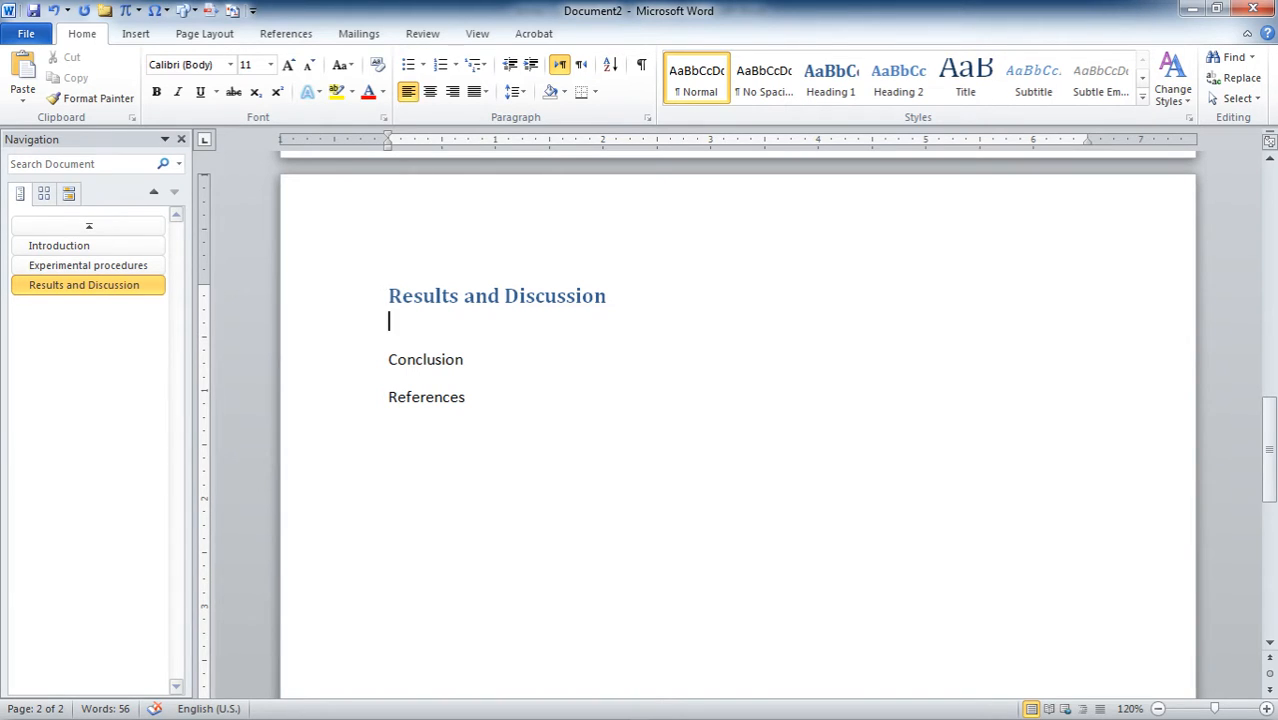
# Add the lines "Micrographs", "Hardness data" and "Toughness data" under the "Results and Discussion" heading, followed by a blank line.
pyautogui.write('Micrographs')
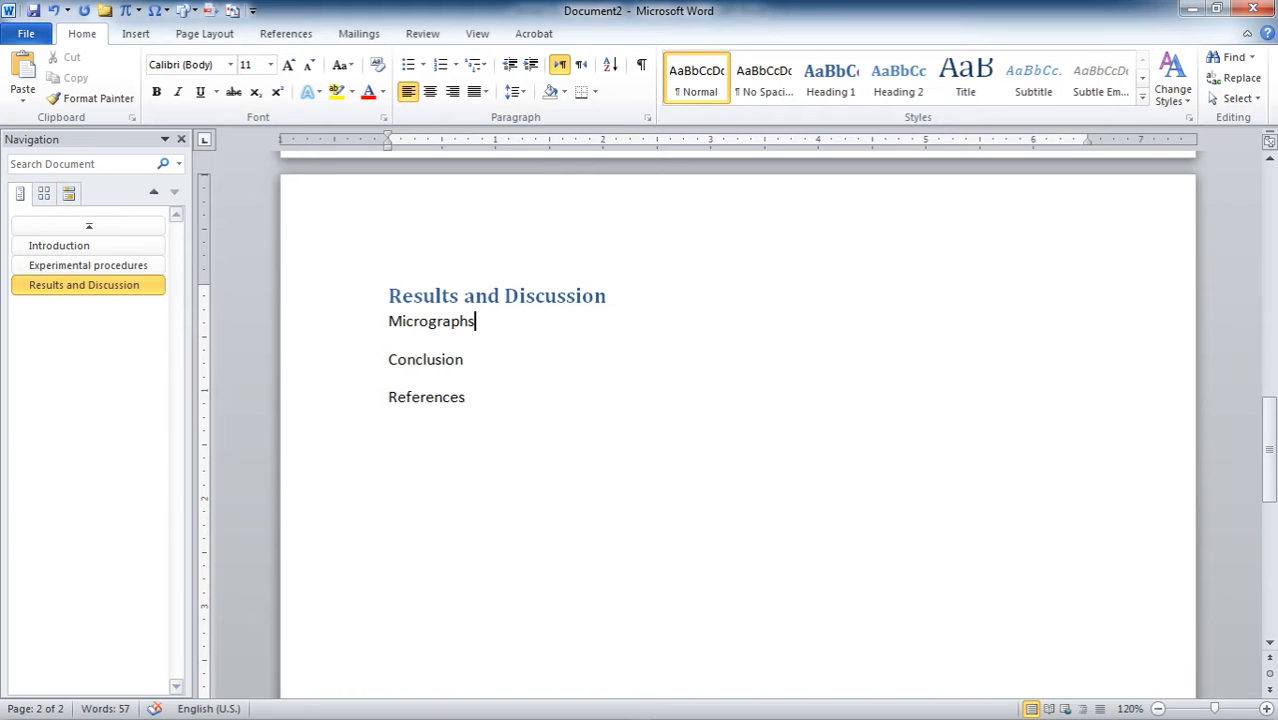
pyautogui.press('Return')
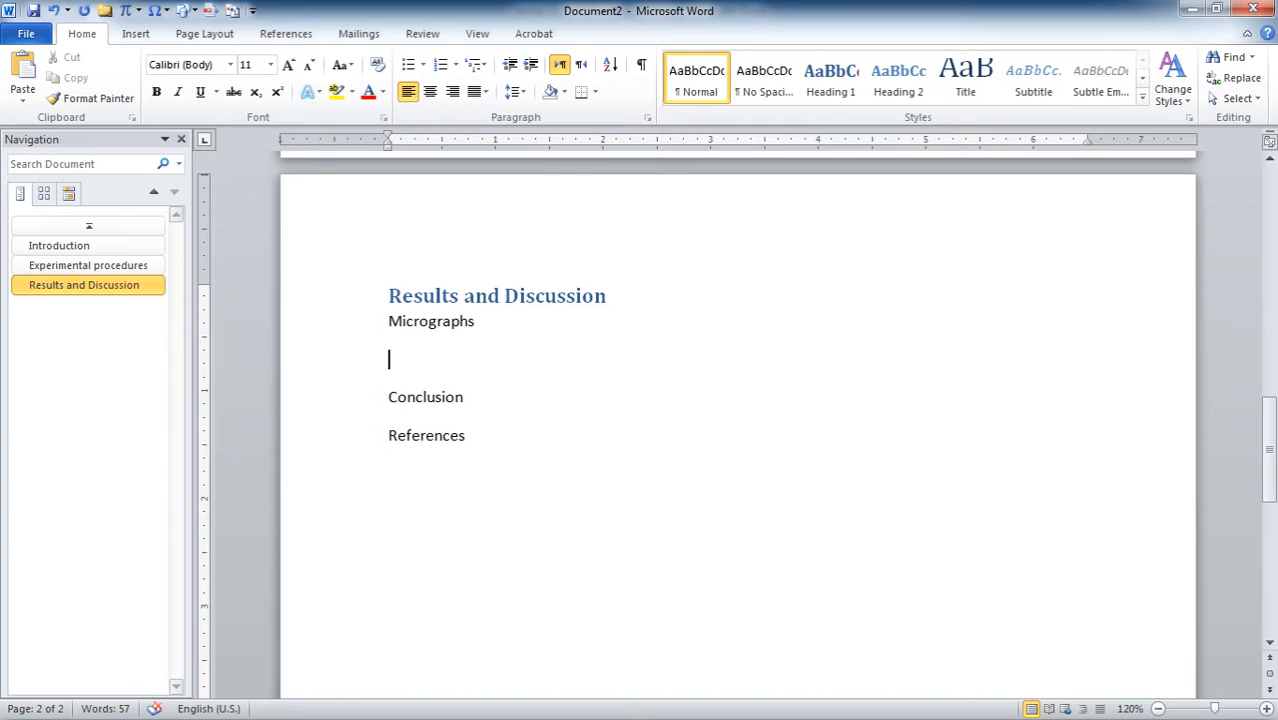
pyautogui.write('Hardness datea')
pyautogui.press('BackSpace')
pyautogui.press('BackSpace')
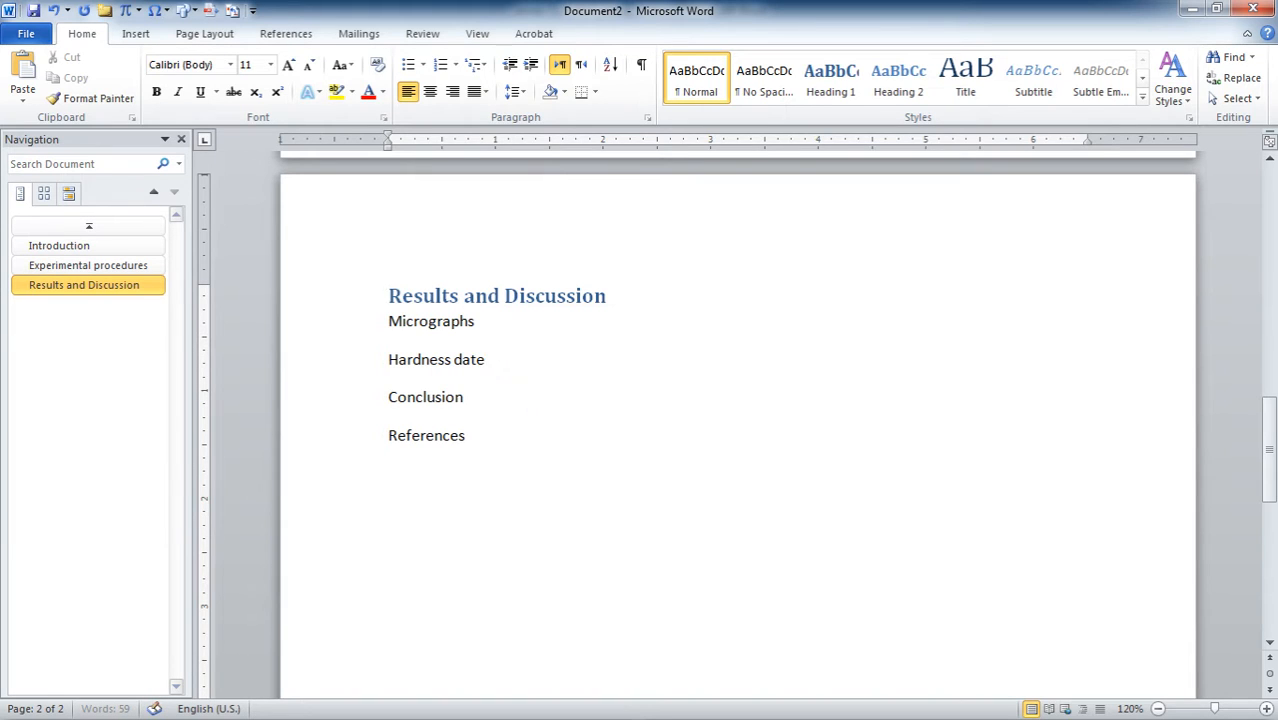
pyautogui.write('a')
pyautogui.press('Return')
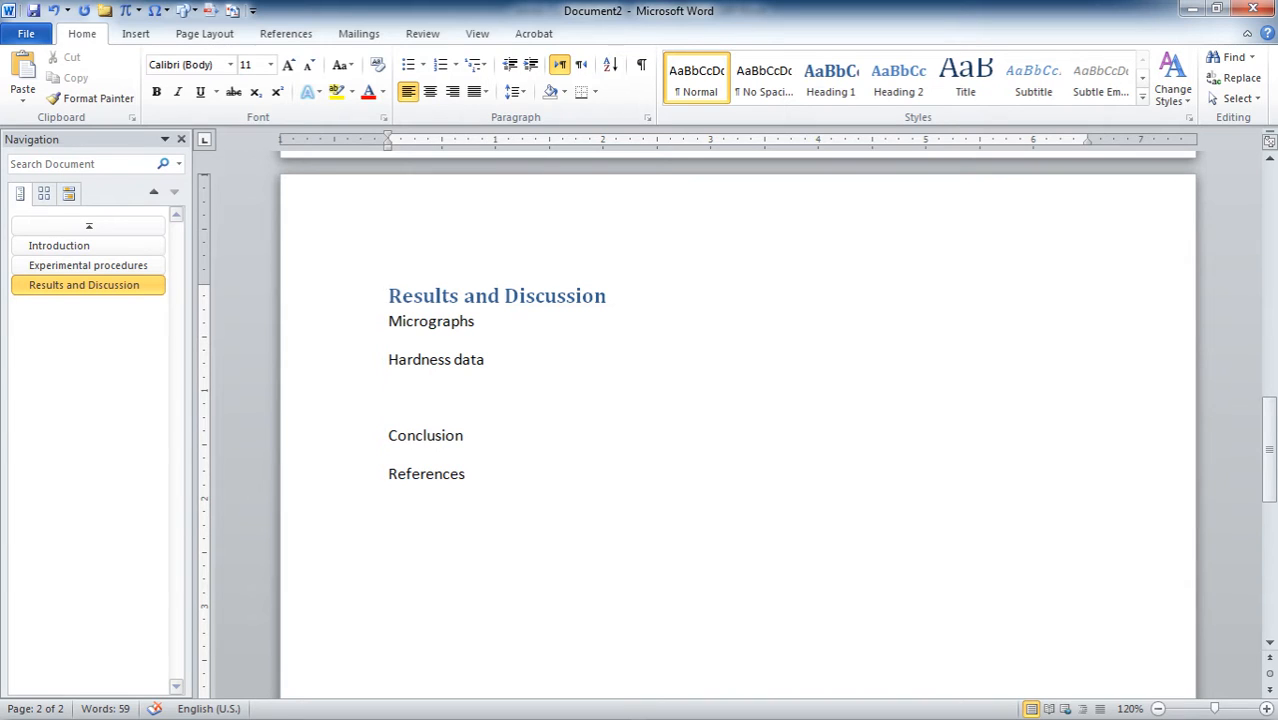
pyautogui.write('Toughness data')
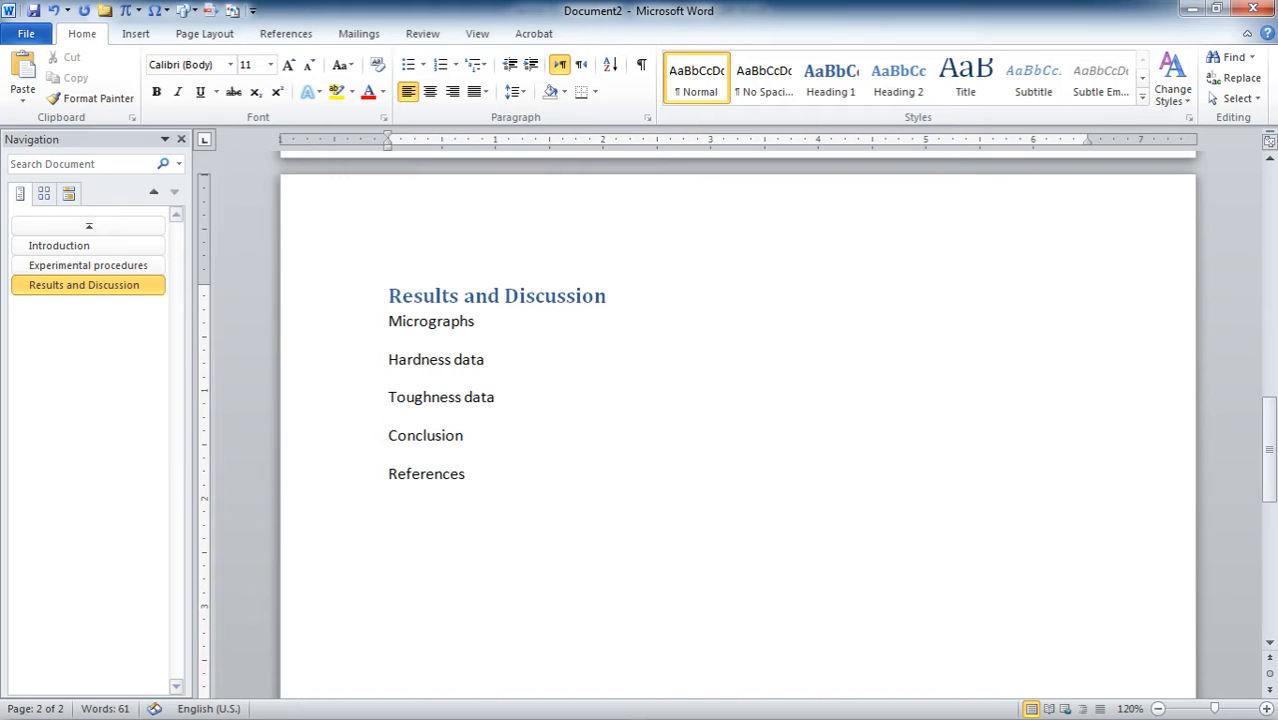
pyautogui.press('Return')
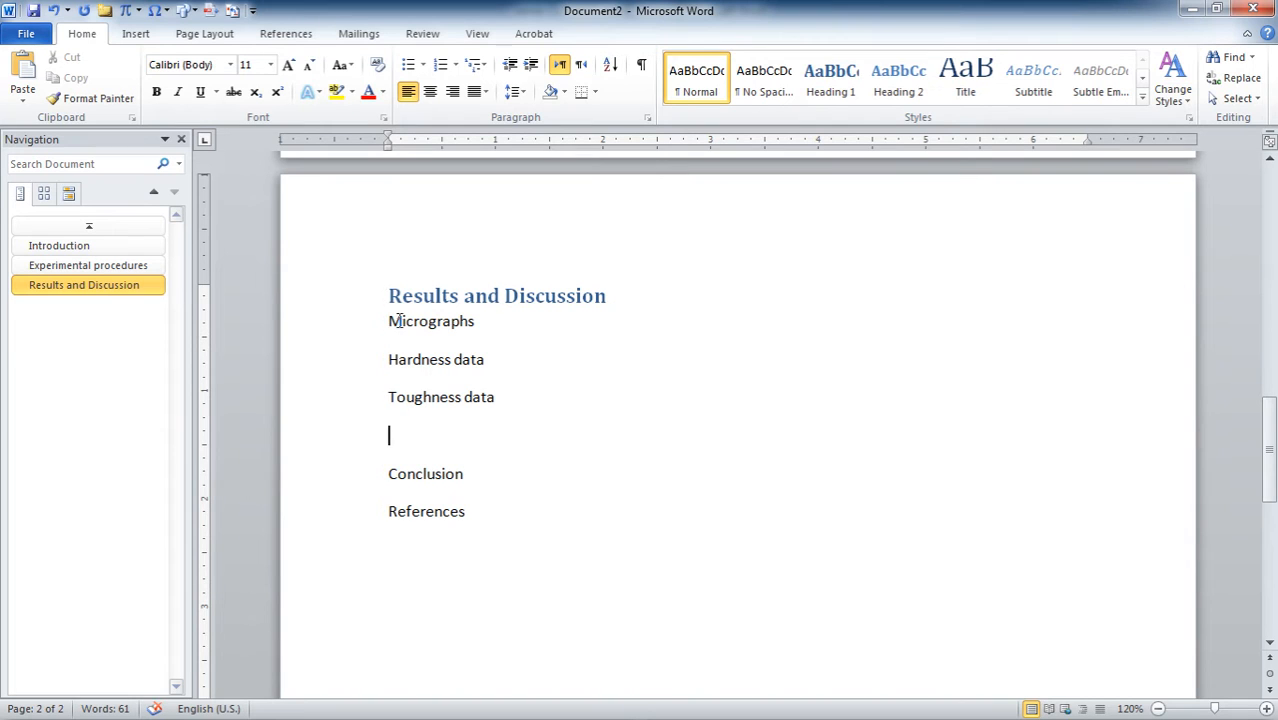
# Apply the Heading 2 style to "Micrographs", "Hardness data" and "Toughness data".
pyautogui.moveTo(388, 321); pyautogui.dragTo(498, 397)
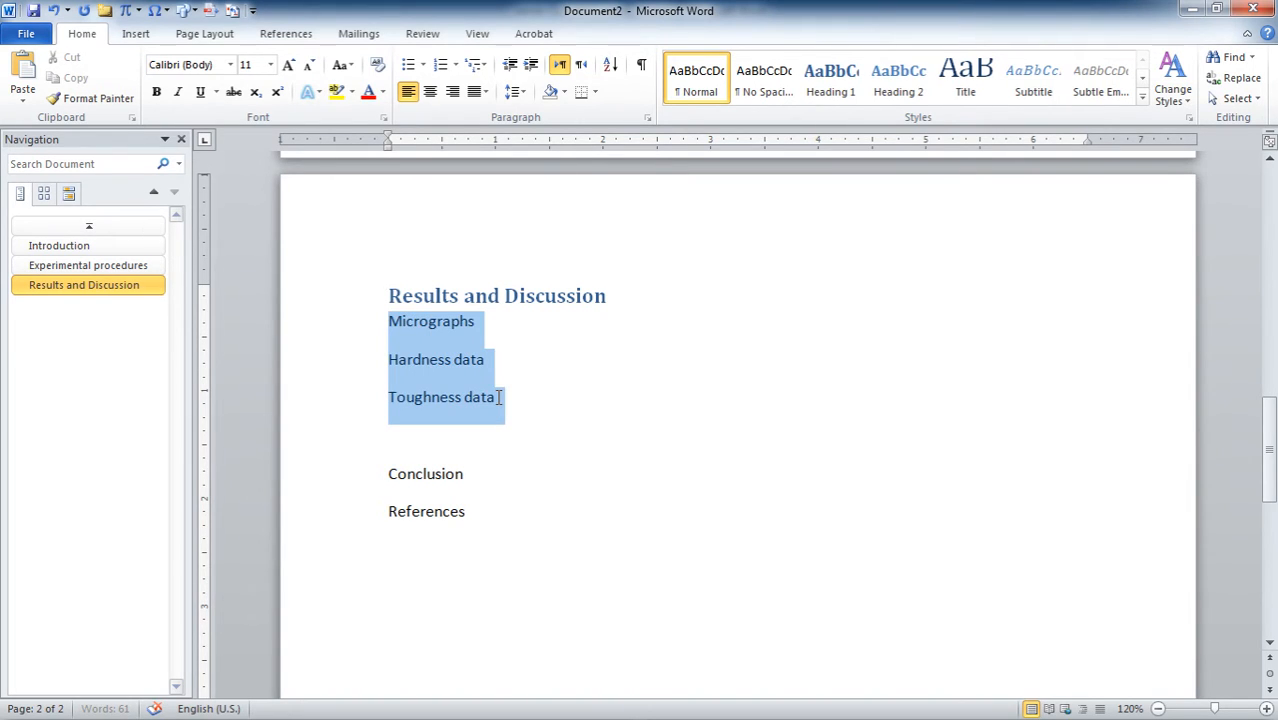
pyautogui.click(440, 337)
pyautogui.tripleClick(436, 326)
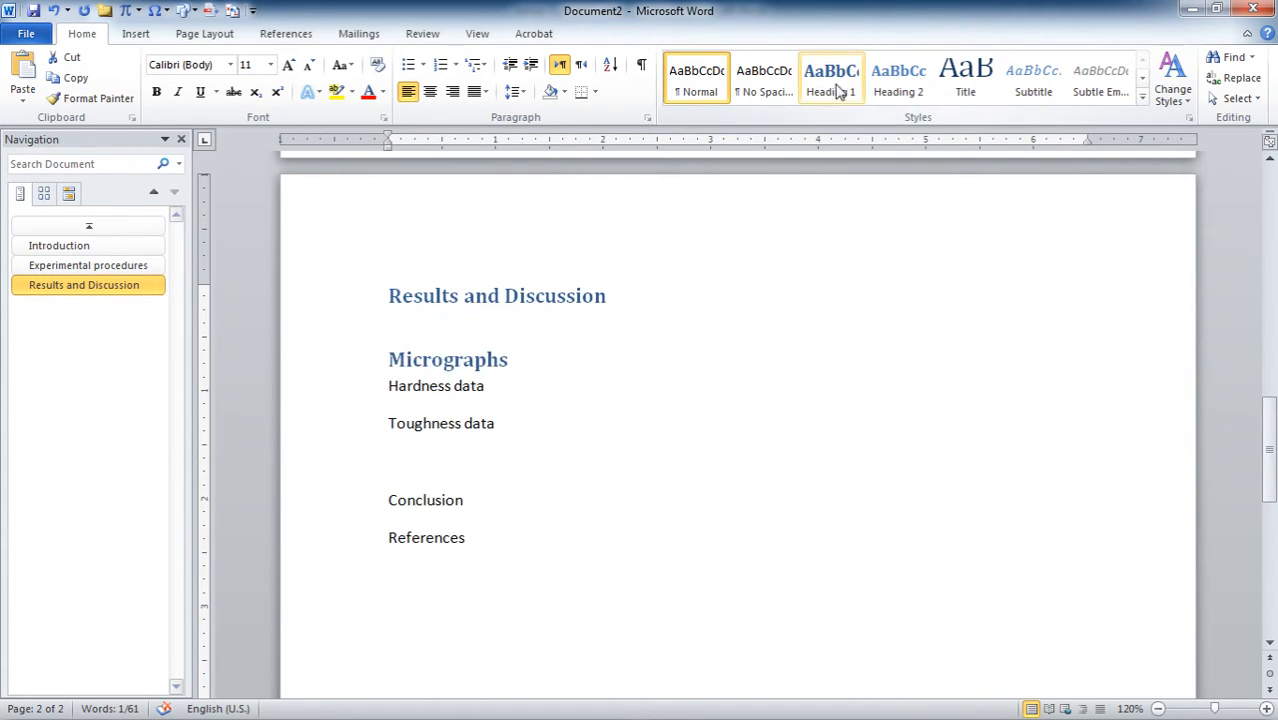
pyautogui.click(893, 88)
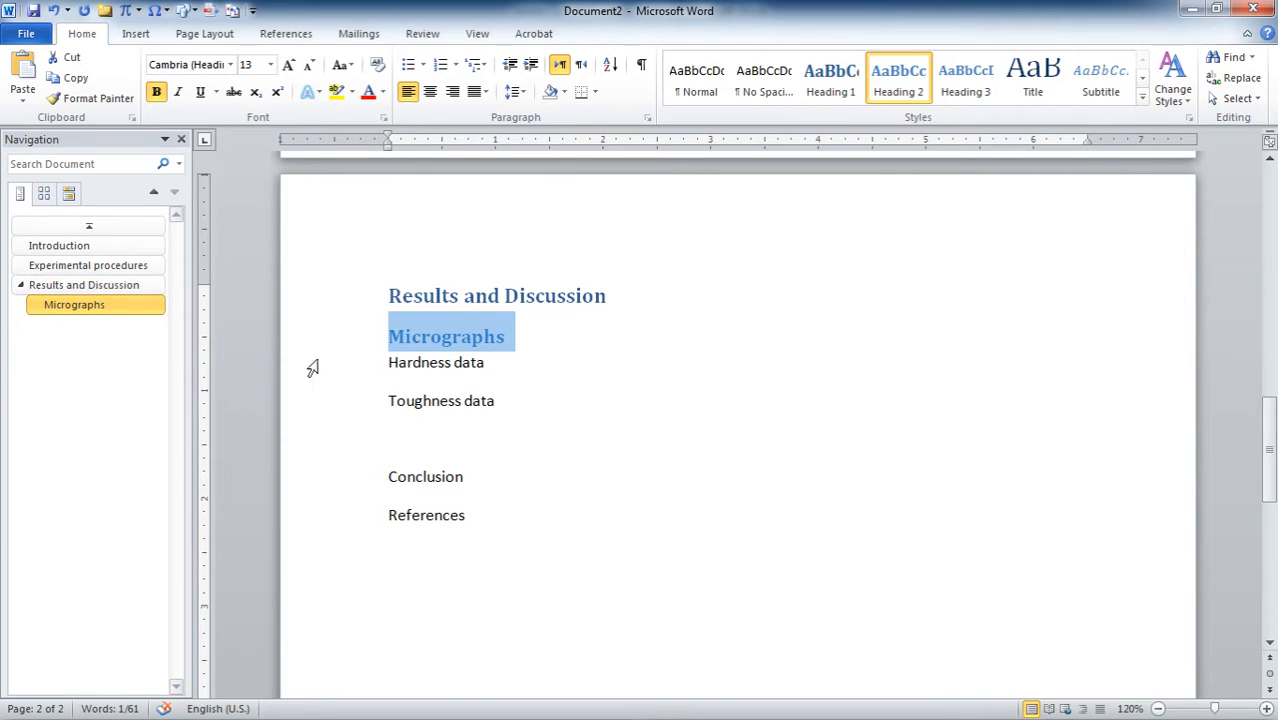
pyautogui.tripleClick(433, 368)
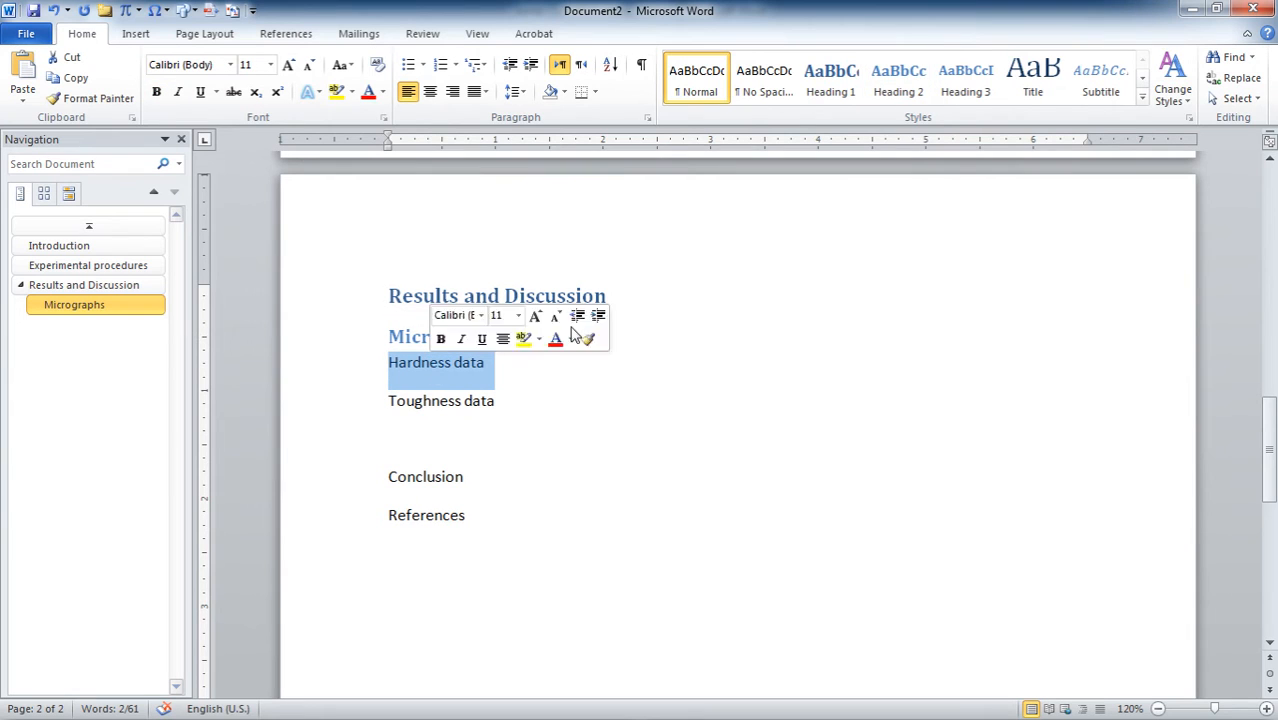
pyautogui.click(903, 85)
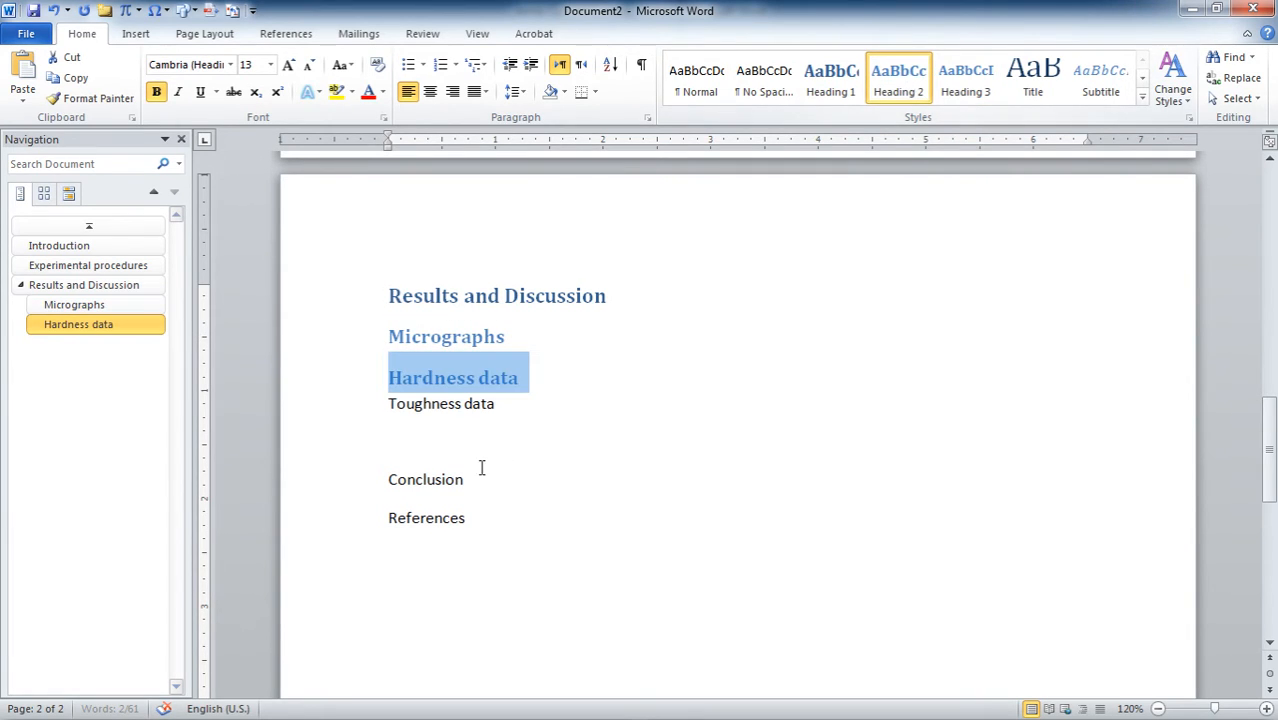
pyautogui.tripleClick(445, 403)
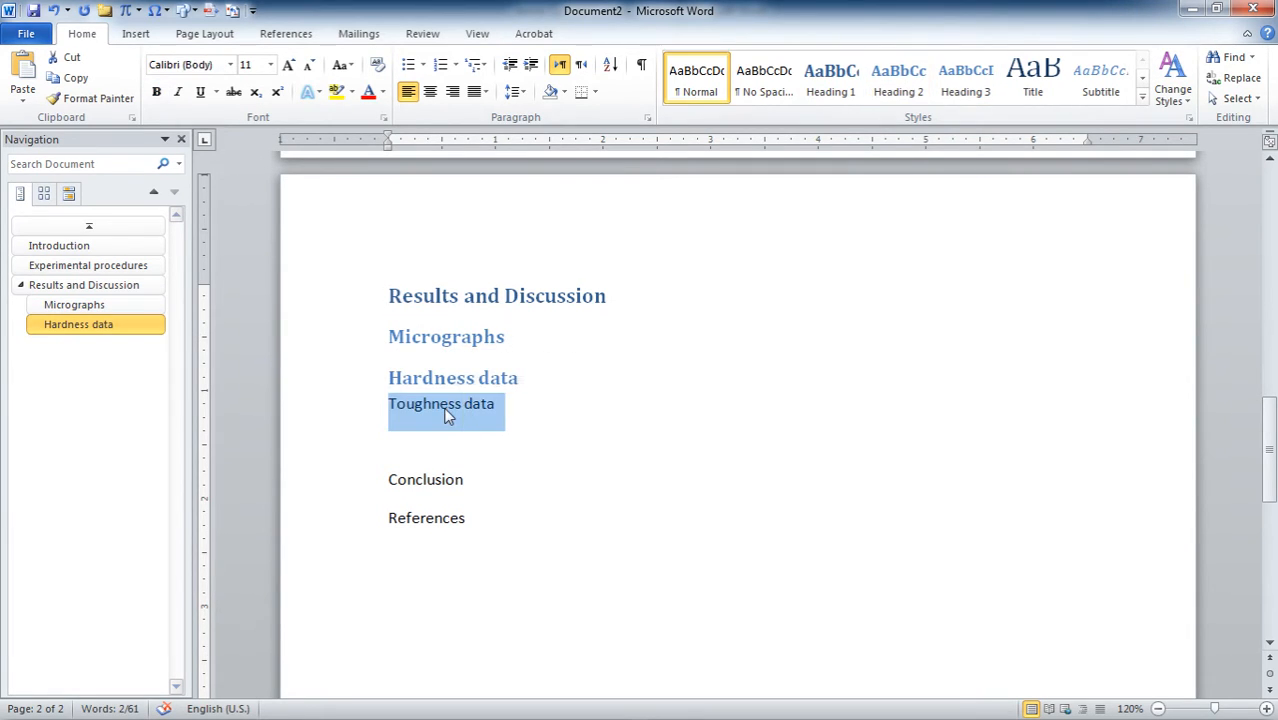
pyautogui.click(903, 85)
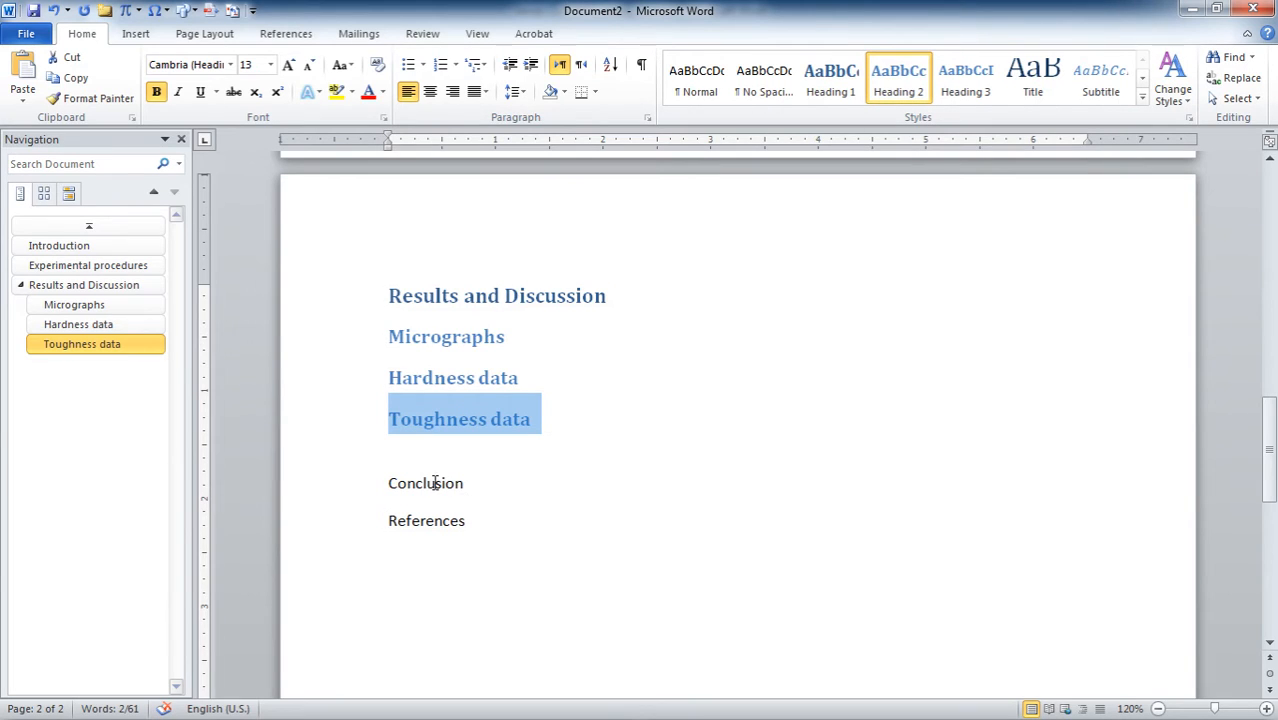
# Insert the placeholder body text "kwsheftkwhyet" on a new line below the "Micrographs" subheading.
pyautogui.click(513, 340)
pyautogui.press('Return')
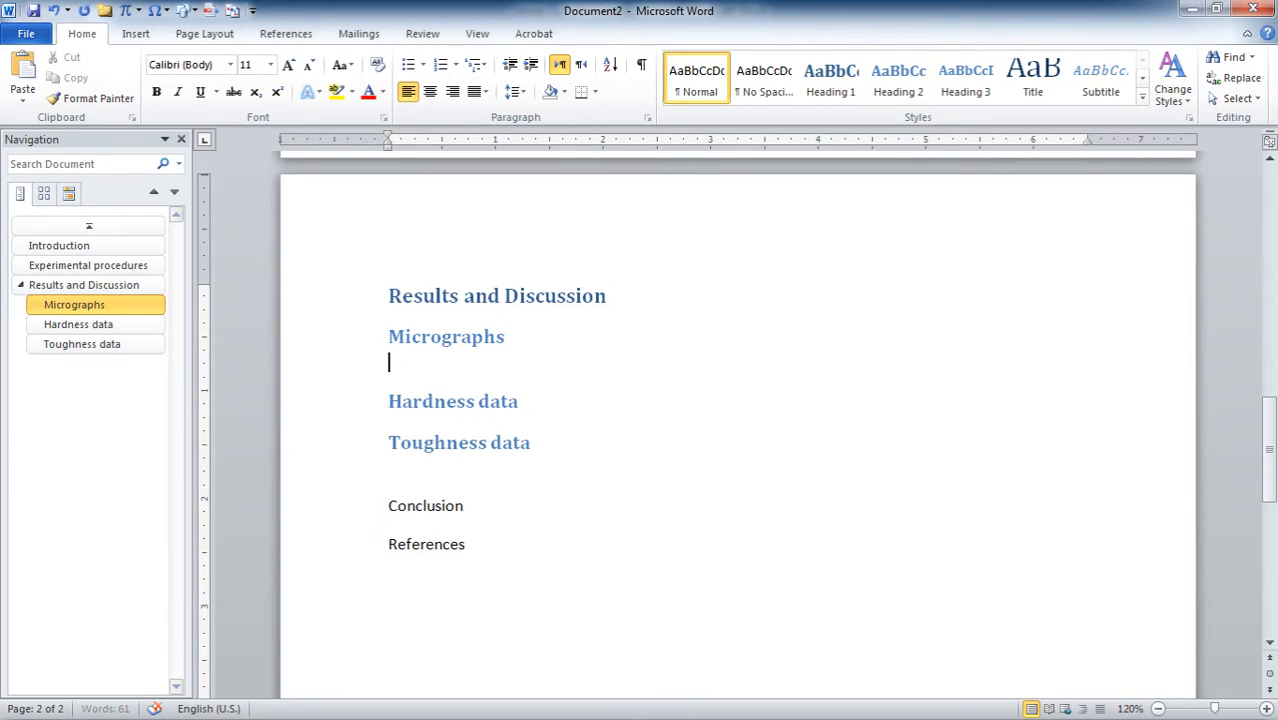
pyautogui.write('kwsheftkwhyet')
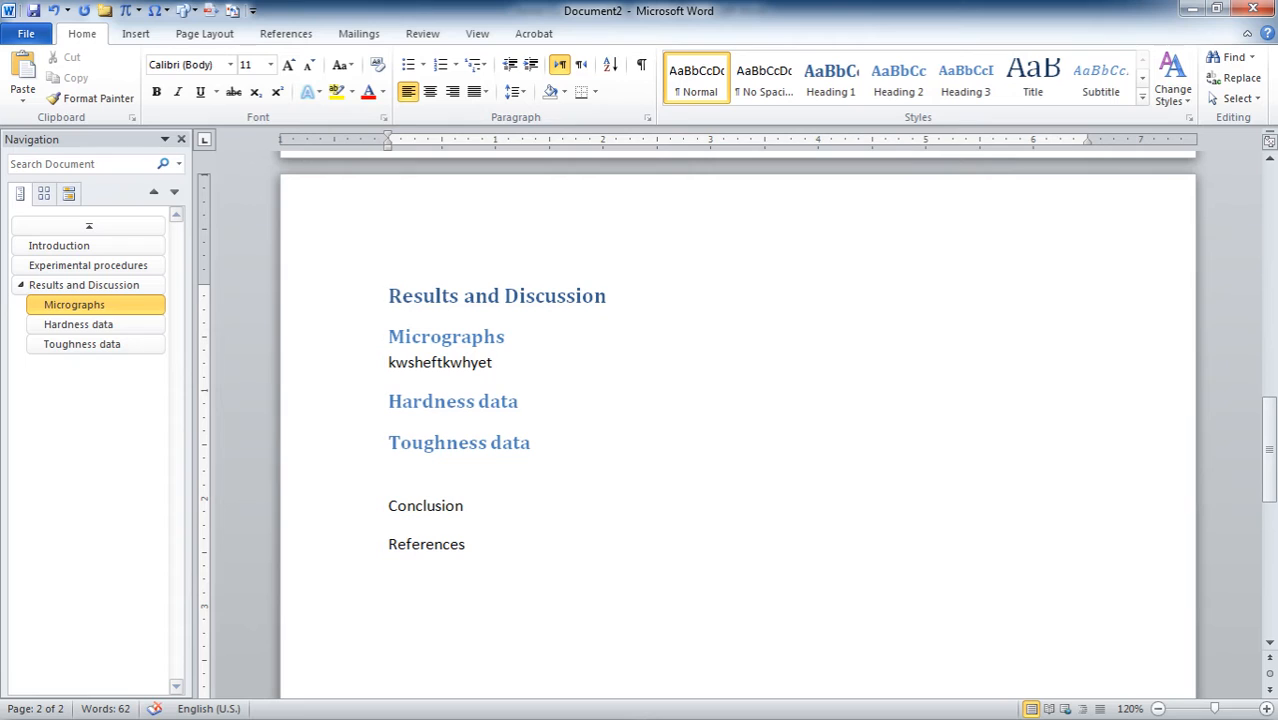
# Apply the Heading 1 style to "Conclusion" and "References", and collapse "Results and Discussion" in the Navigation Pane.
pyautogui.tripleClick(417, 512)
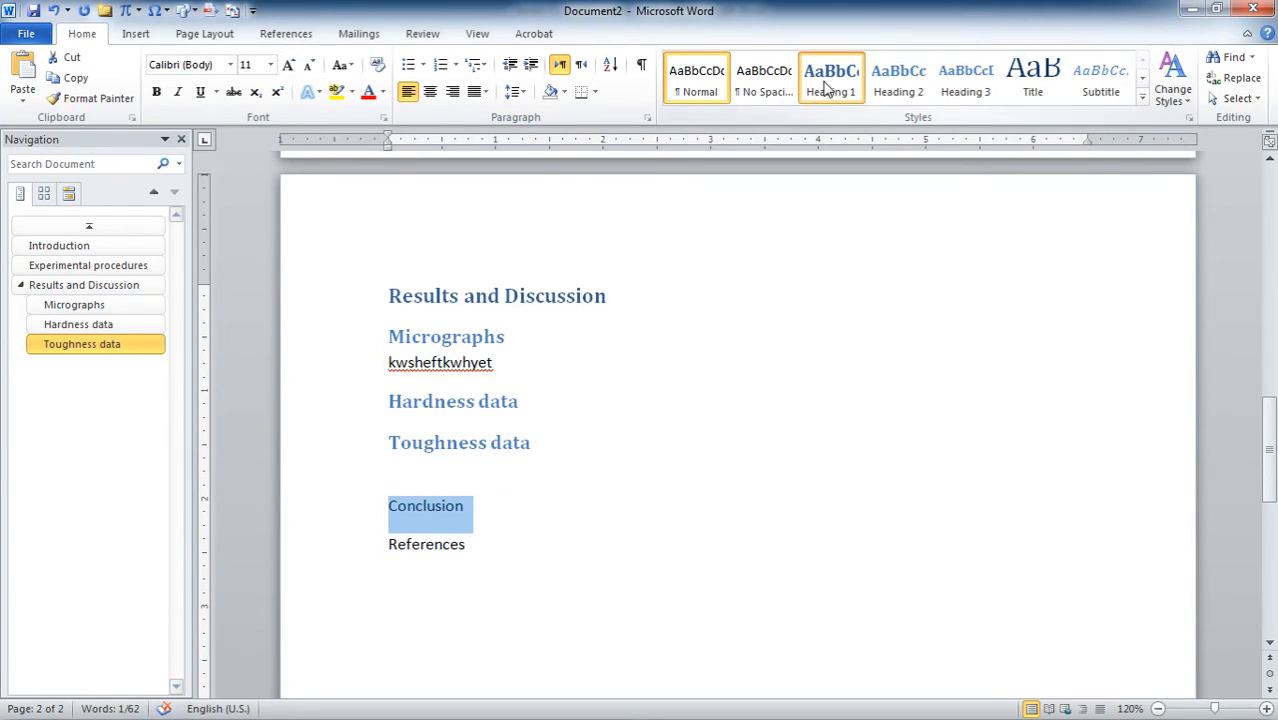
pyautogui.click(830, 80)
pyautogui.tripleClick(405, 558)
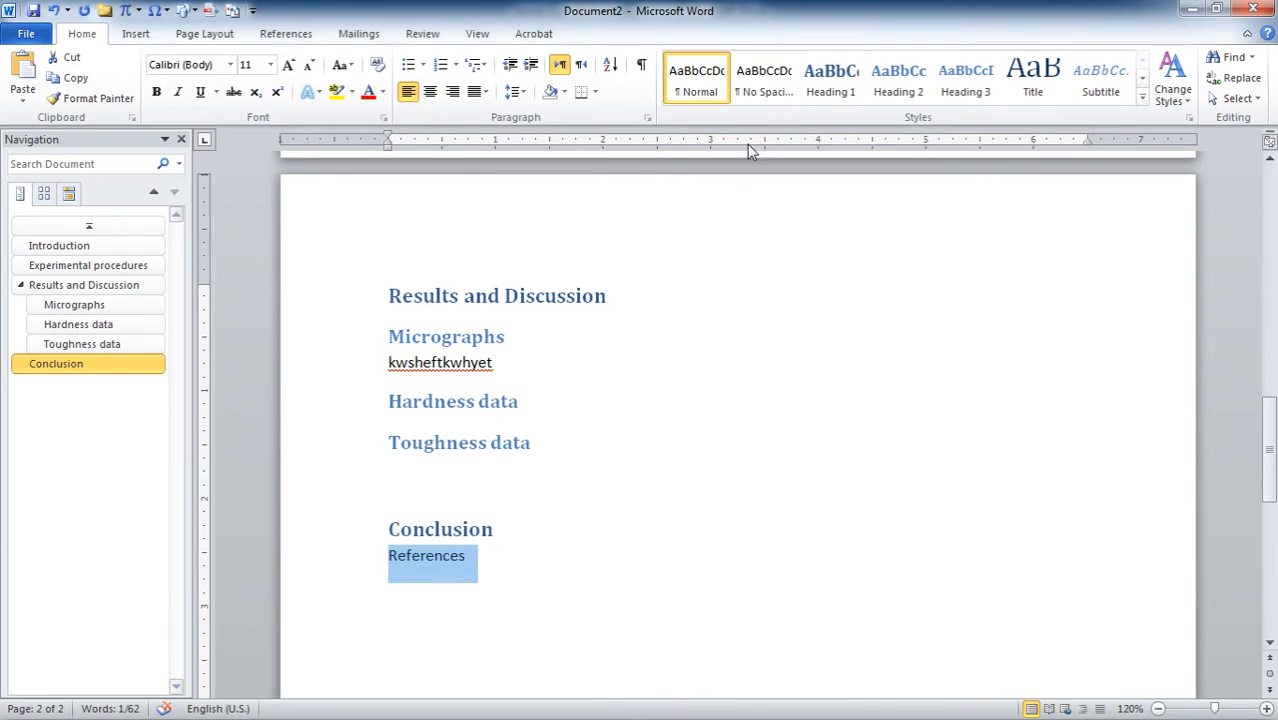
pyautogui.click(828, 82)
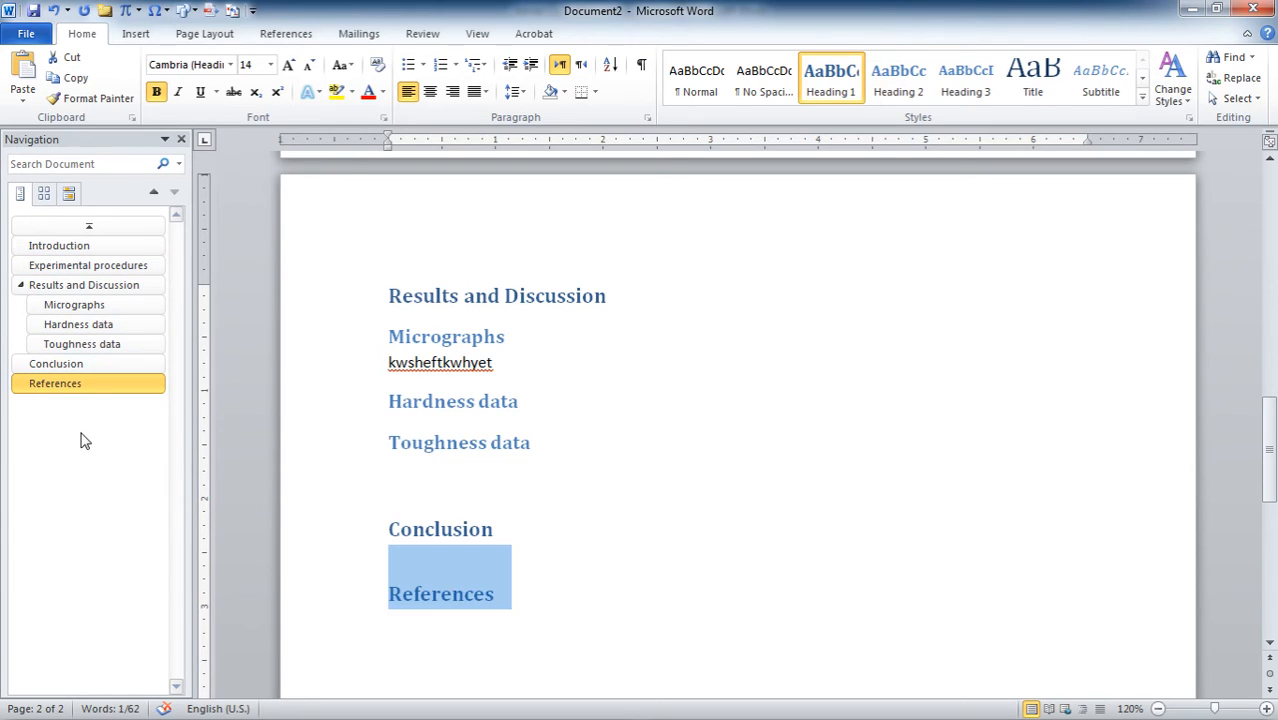
pyautogui.click(20, 285)
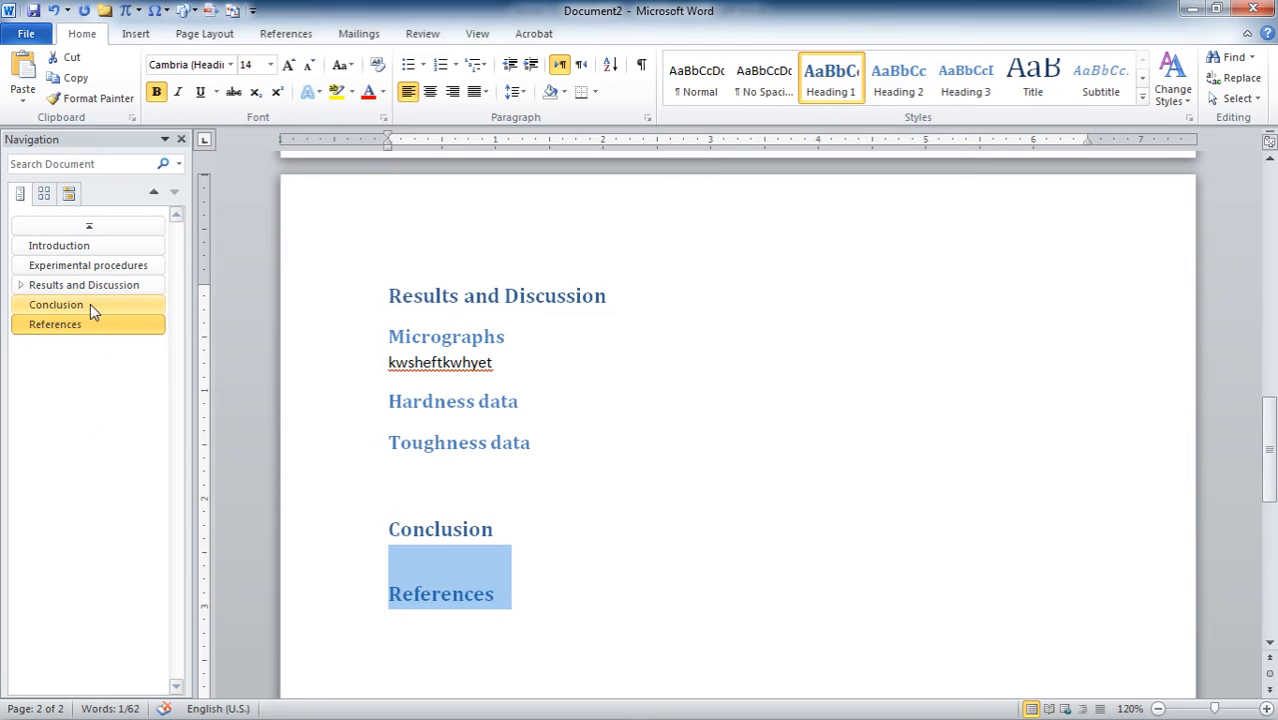
# Add three placeholder lines below the "Conclusion" heading: "Swehfrkjhwetkj", "Kwhegftjwhgeftrgu" and "lwefhkjhrwegt".
pyautogui.click(452, 535)
pyautogui.click(526, 535)
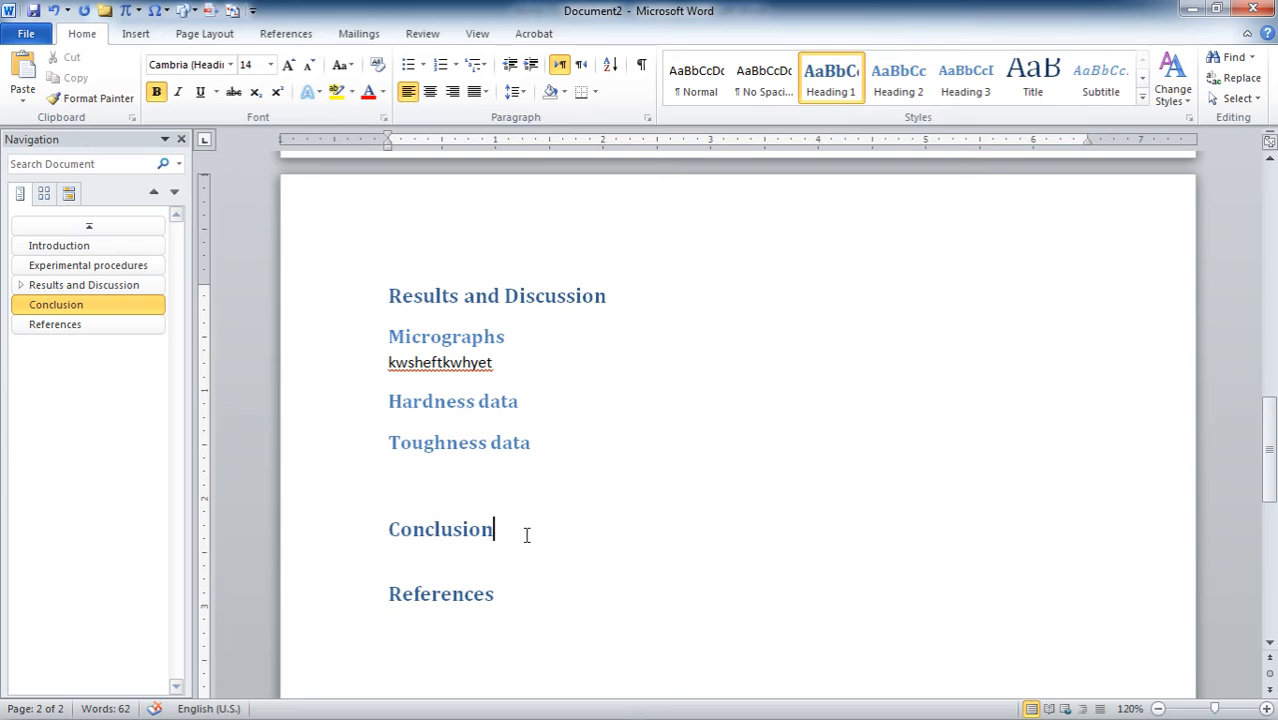
pyautogui.press('Return')
pyautogui.write('swehfrkjhwetkj')
pyautogui.press('Return')
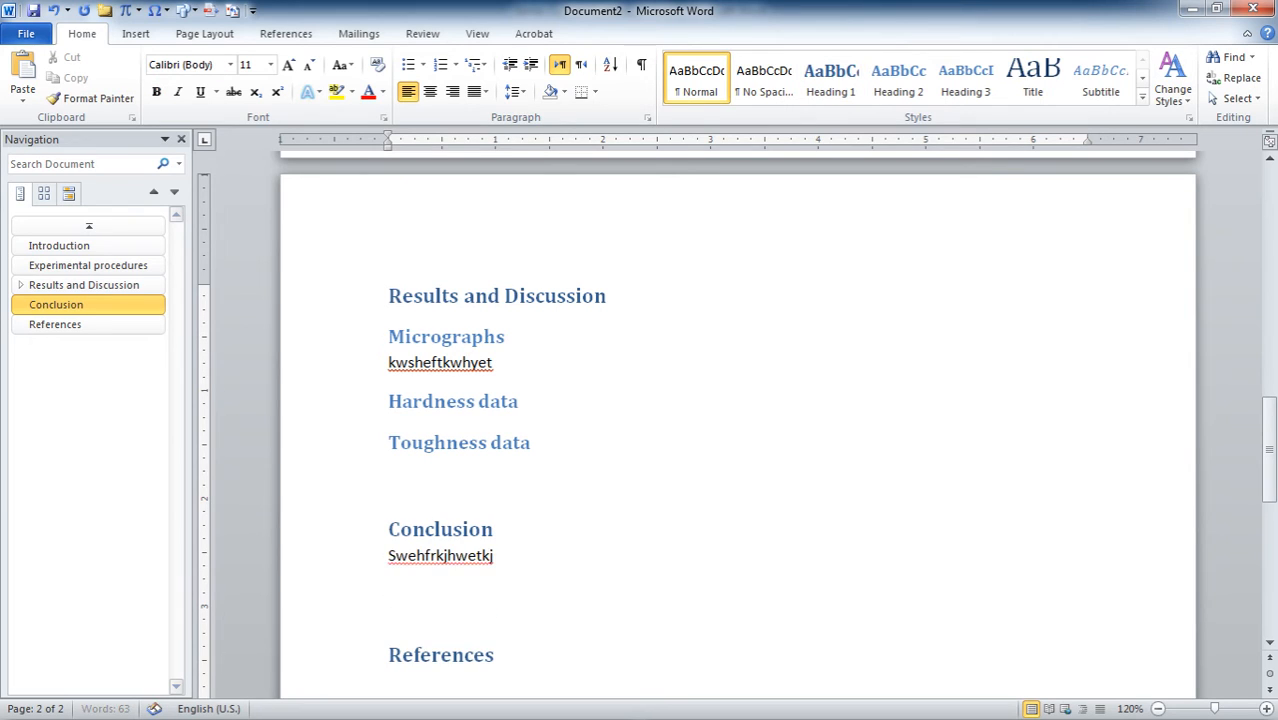
pyautogui.write('kwhegftjwhgeftrgu')
pyautogui.press('Return')
pyautogui.write('lwefhkjhrwegt')
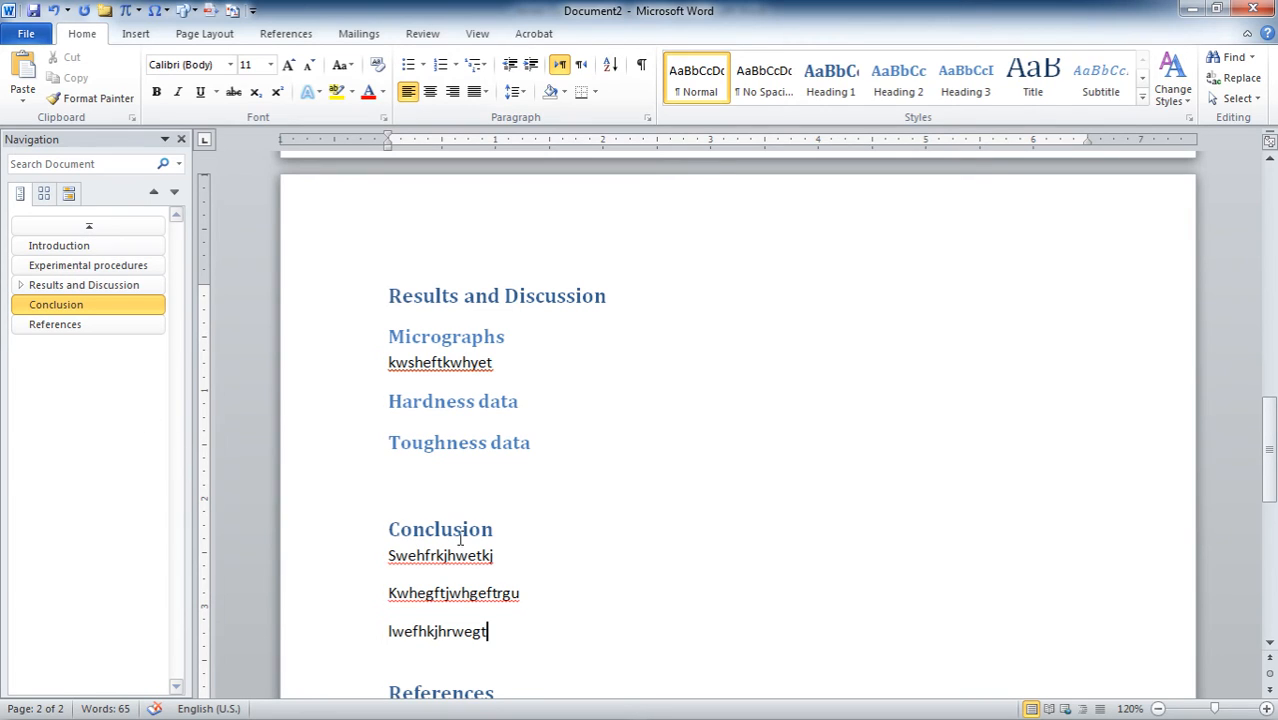
# Move the whole Conclusion section directly after the Introduction using the Navigation Pane.
pyautogui.moveTo(69, 313); pyautogui.dragTo(62, 266)
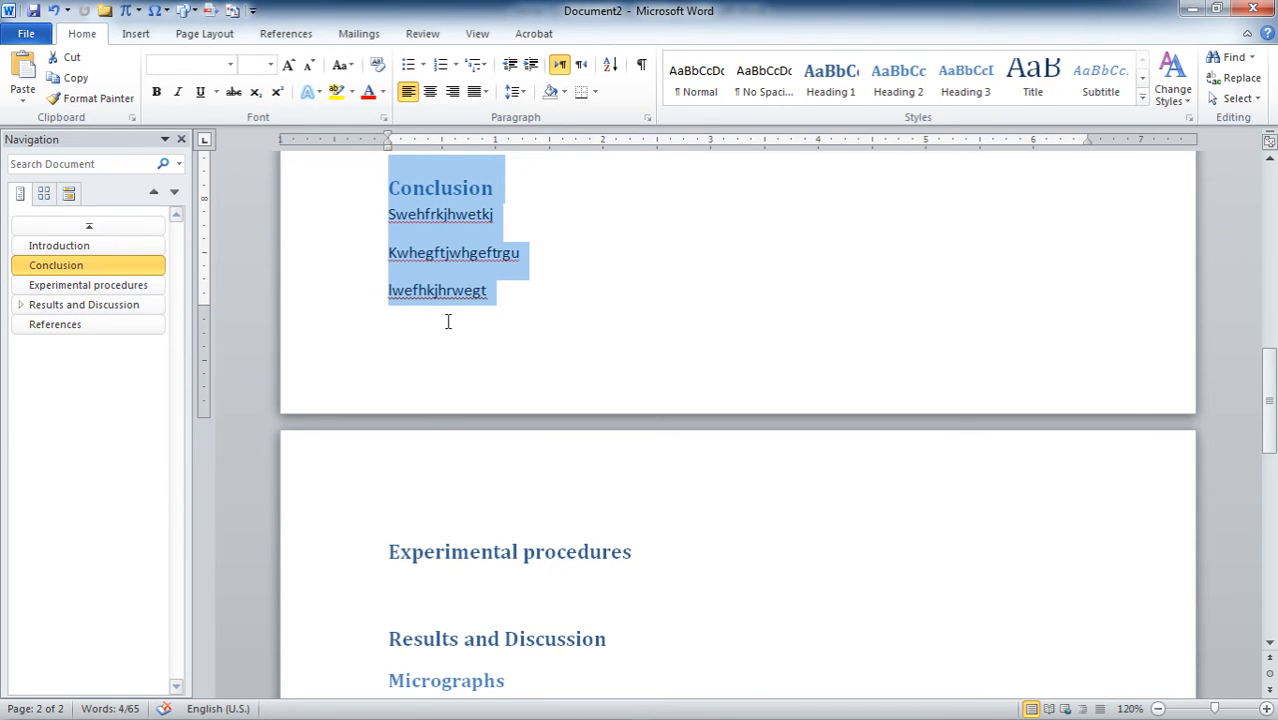
pyautogui.scroll(3, 452, 328)
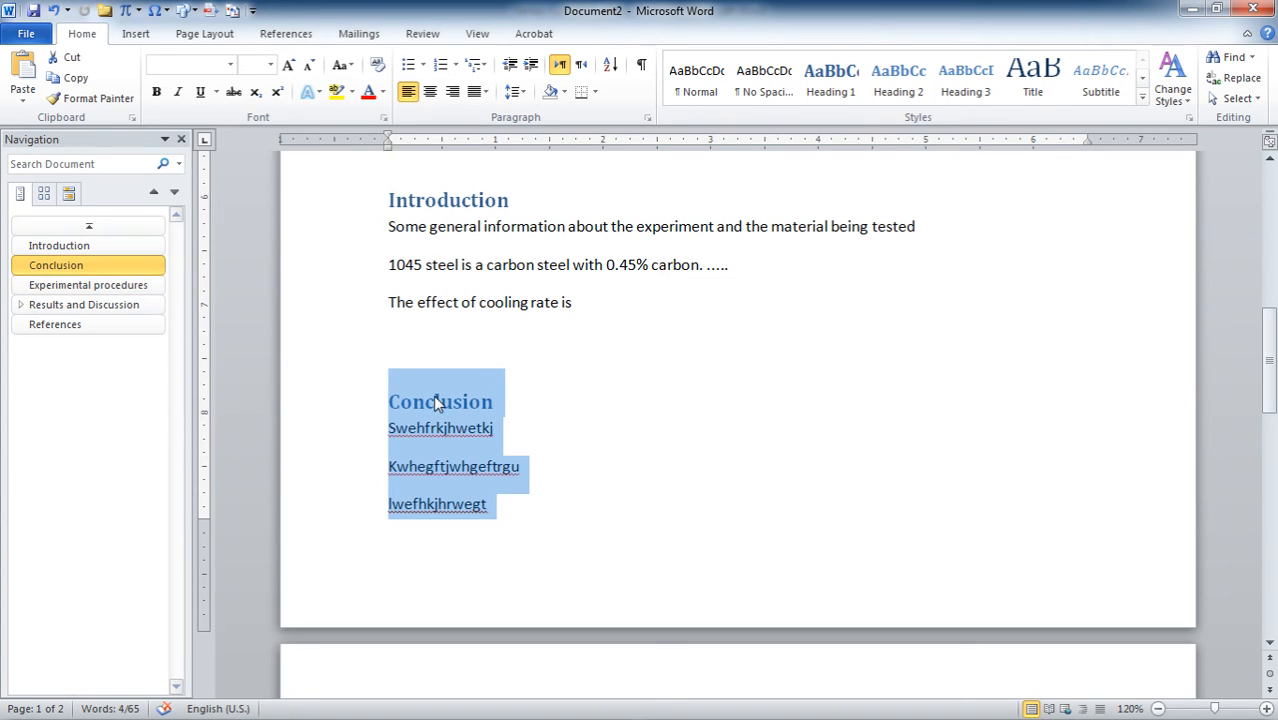
# Move the Conclusion section after References using the Navigation Pane, clear the text selection and review the section order.
pyautogui.moveTo(44, 272); pyautogui.dragTo(60, 341)
pyautogui.click(414, 271)
pyautogui.scroll(5, 450, 287)
pyautogui.scroll(3, 448, 282)
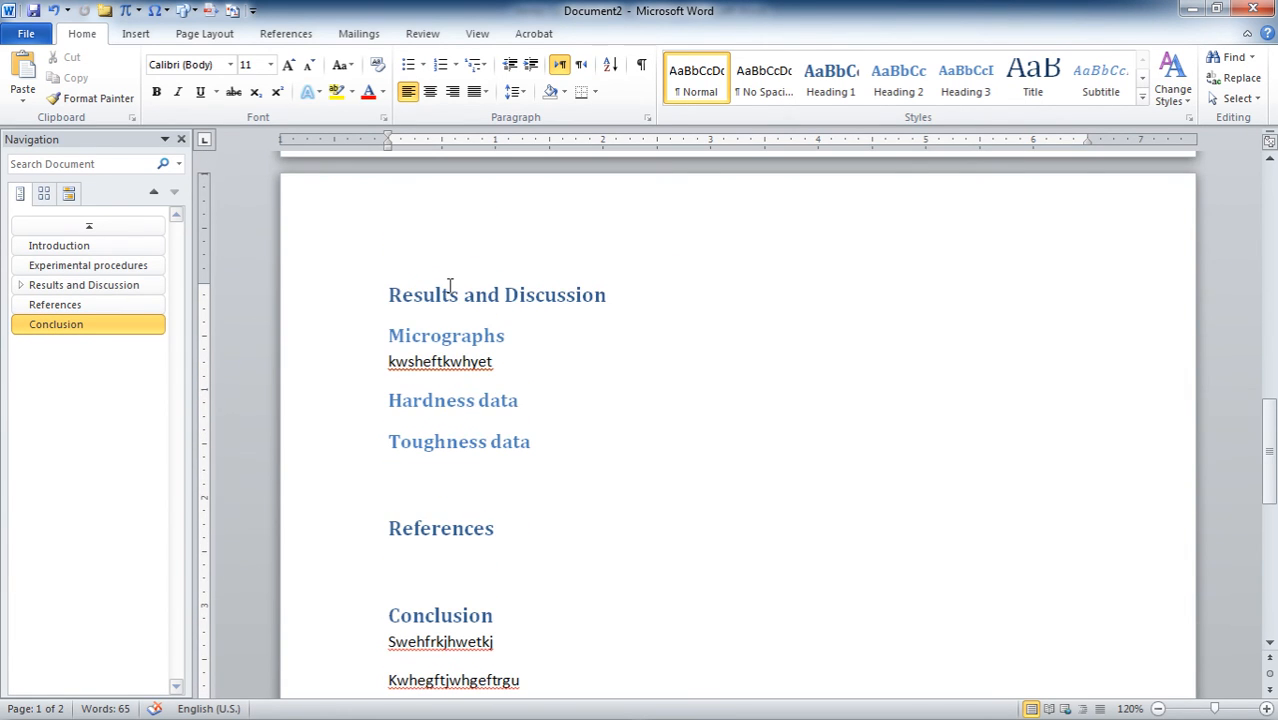
pyautogui.scroll(14, 528, 331)
pyautogui.scroll(3, 533, 331)
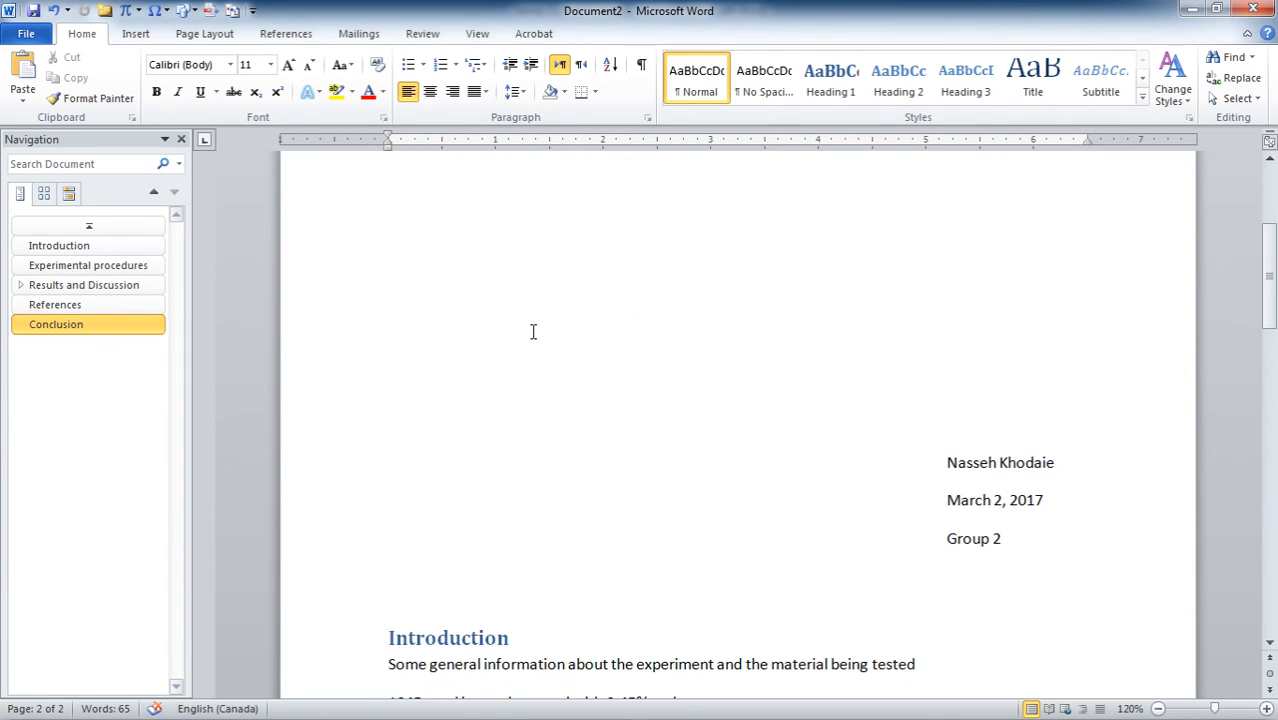
pyautogui.scroll(-6, 531, 331)
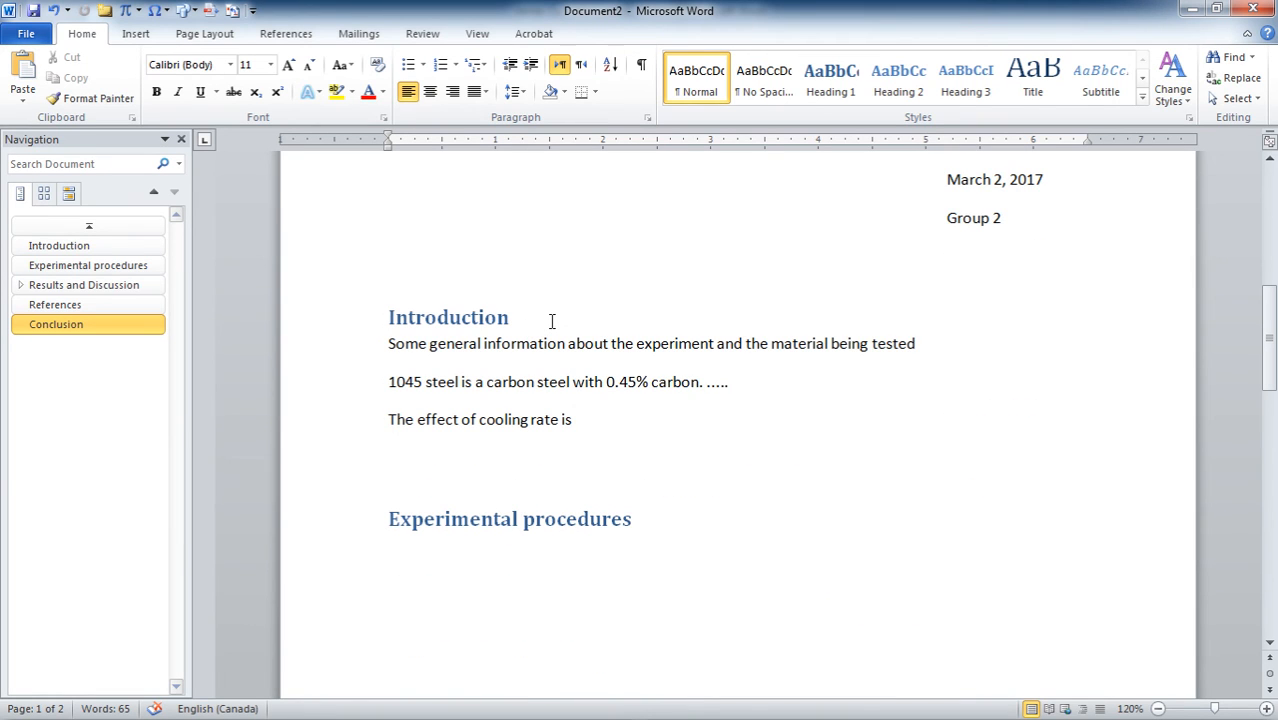
pyautogui.scroll(-9, 561, 379)
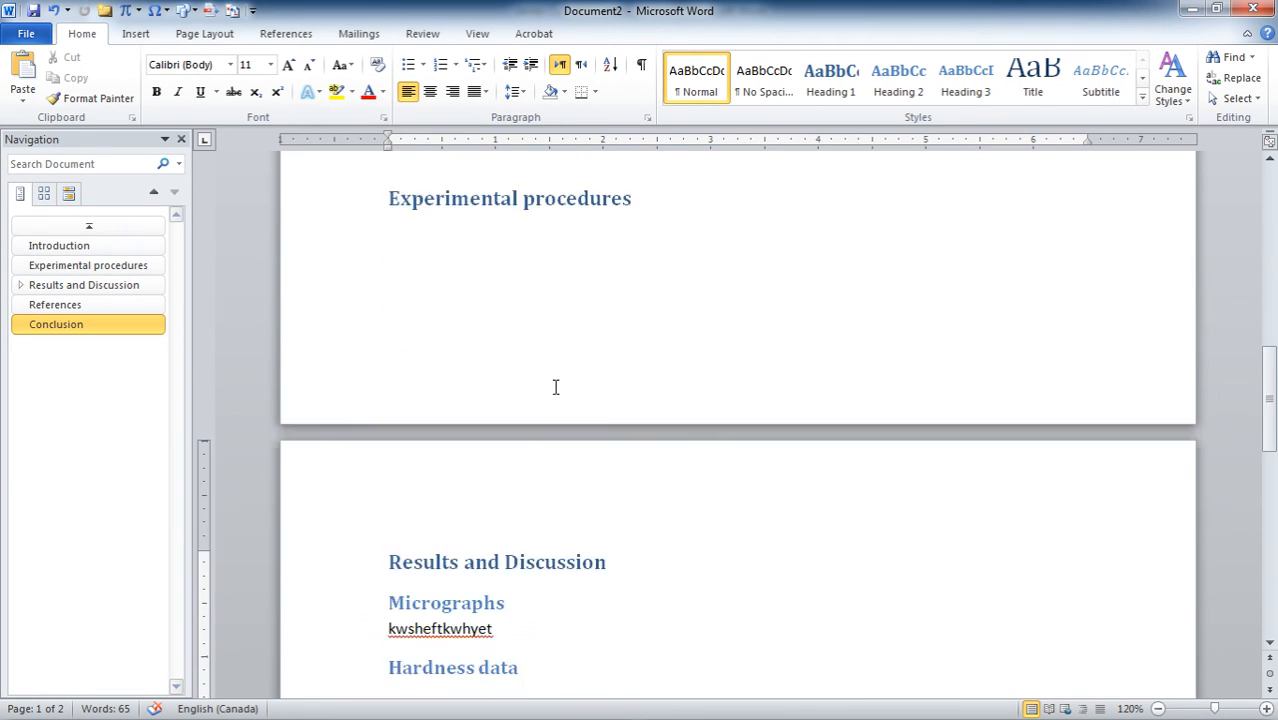